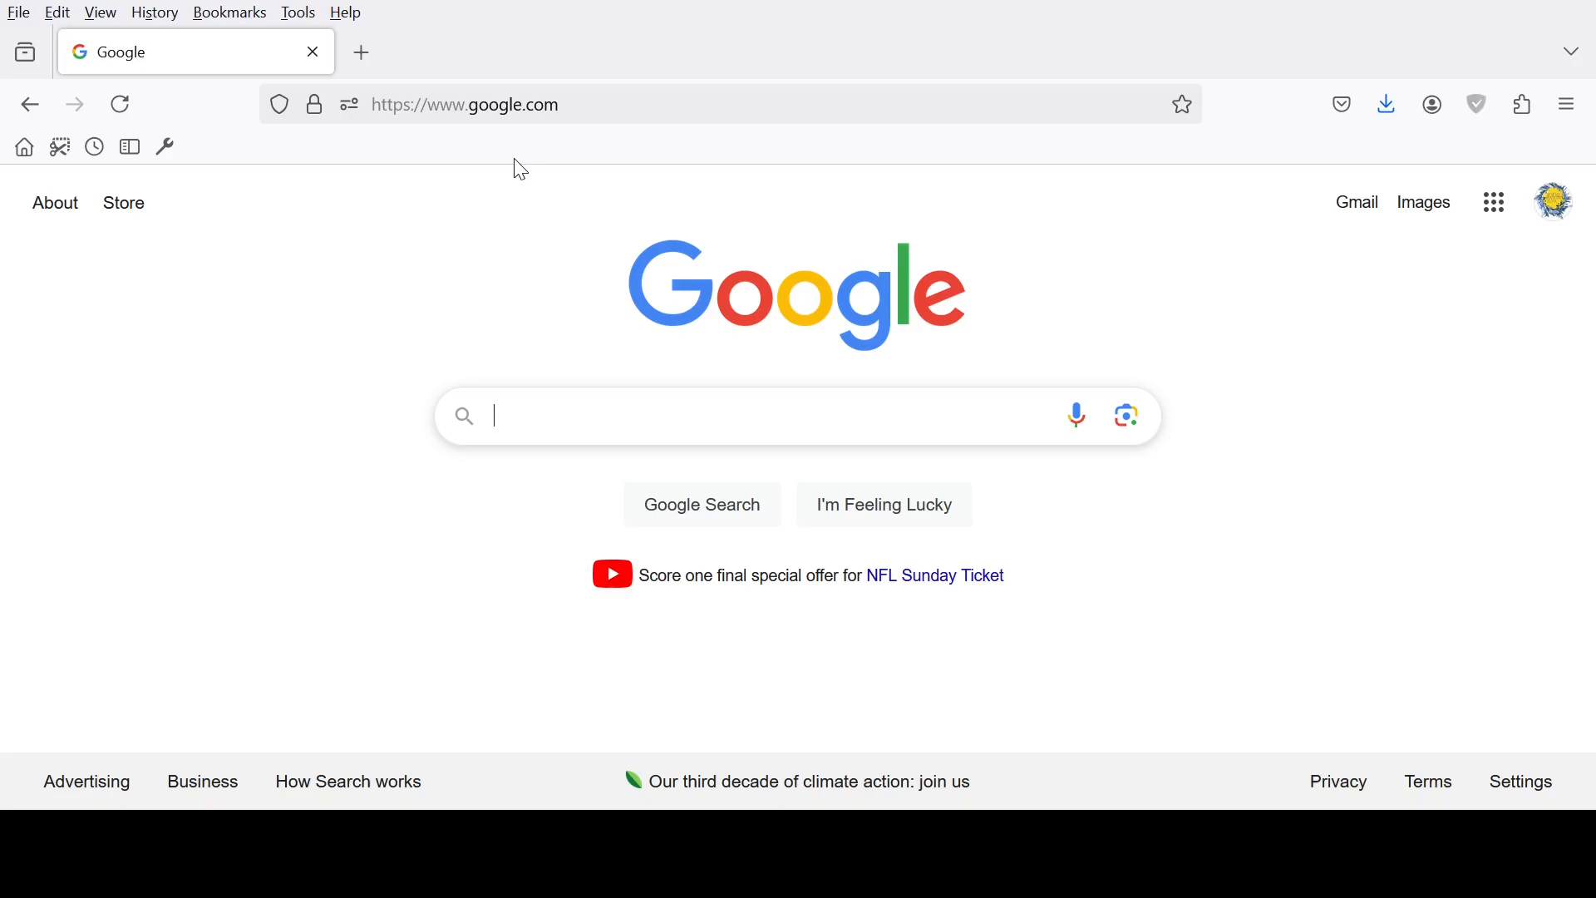
# Go to search.google.com/search-console
pyautogui.click(630, 103)
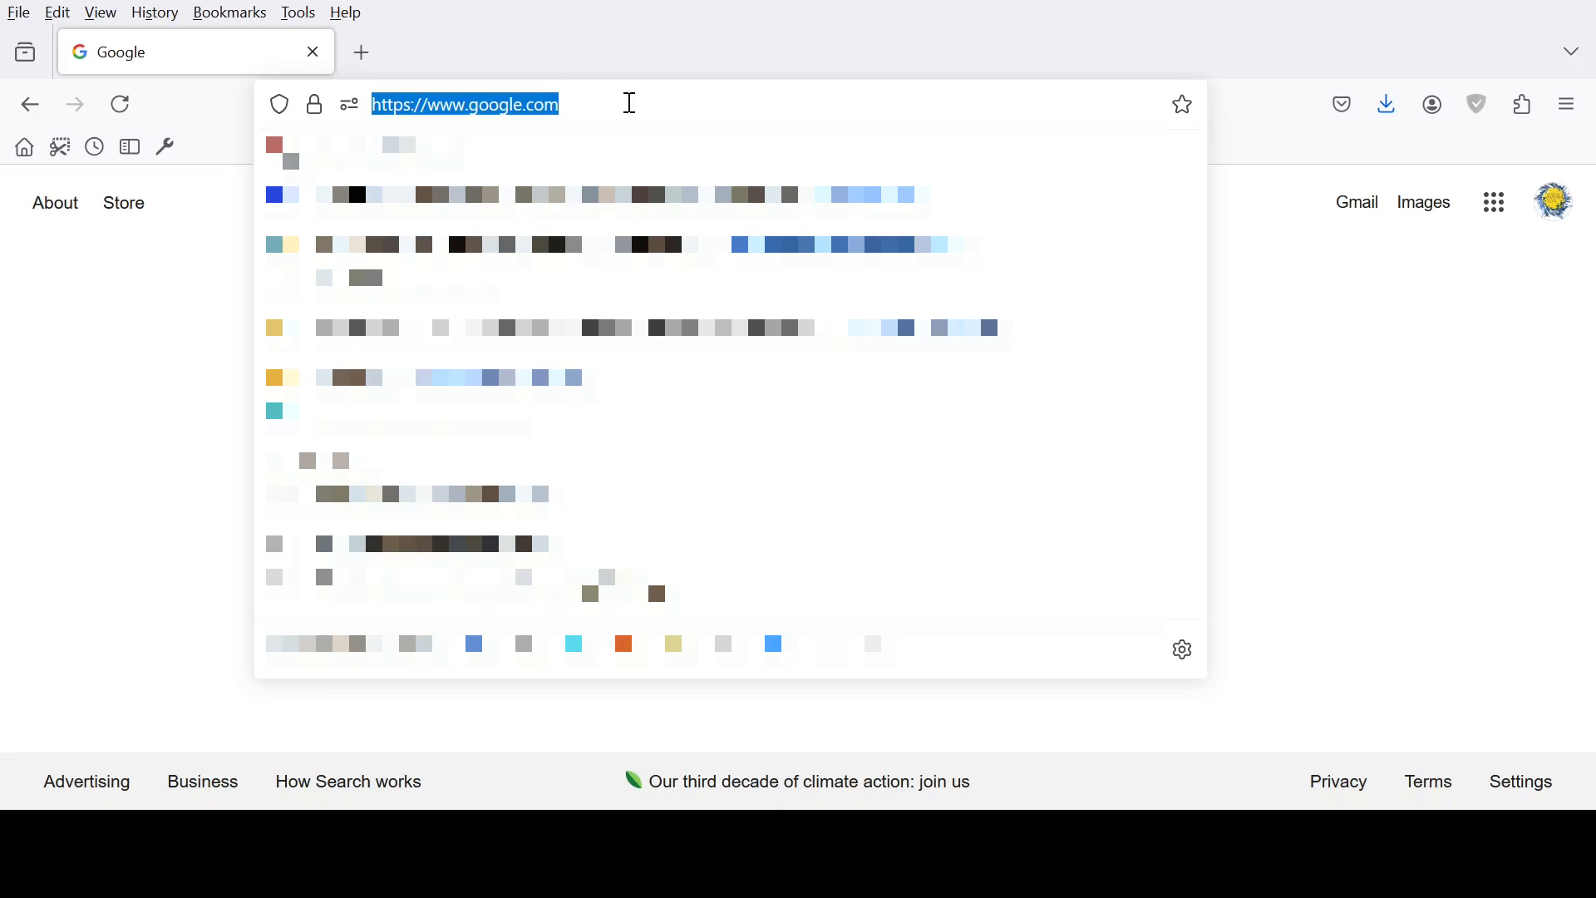
pyautogui.write('s')
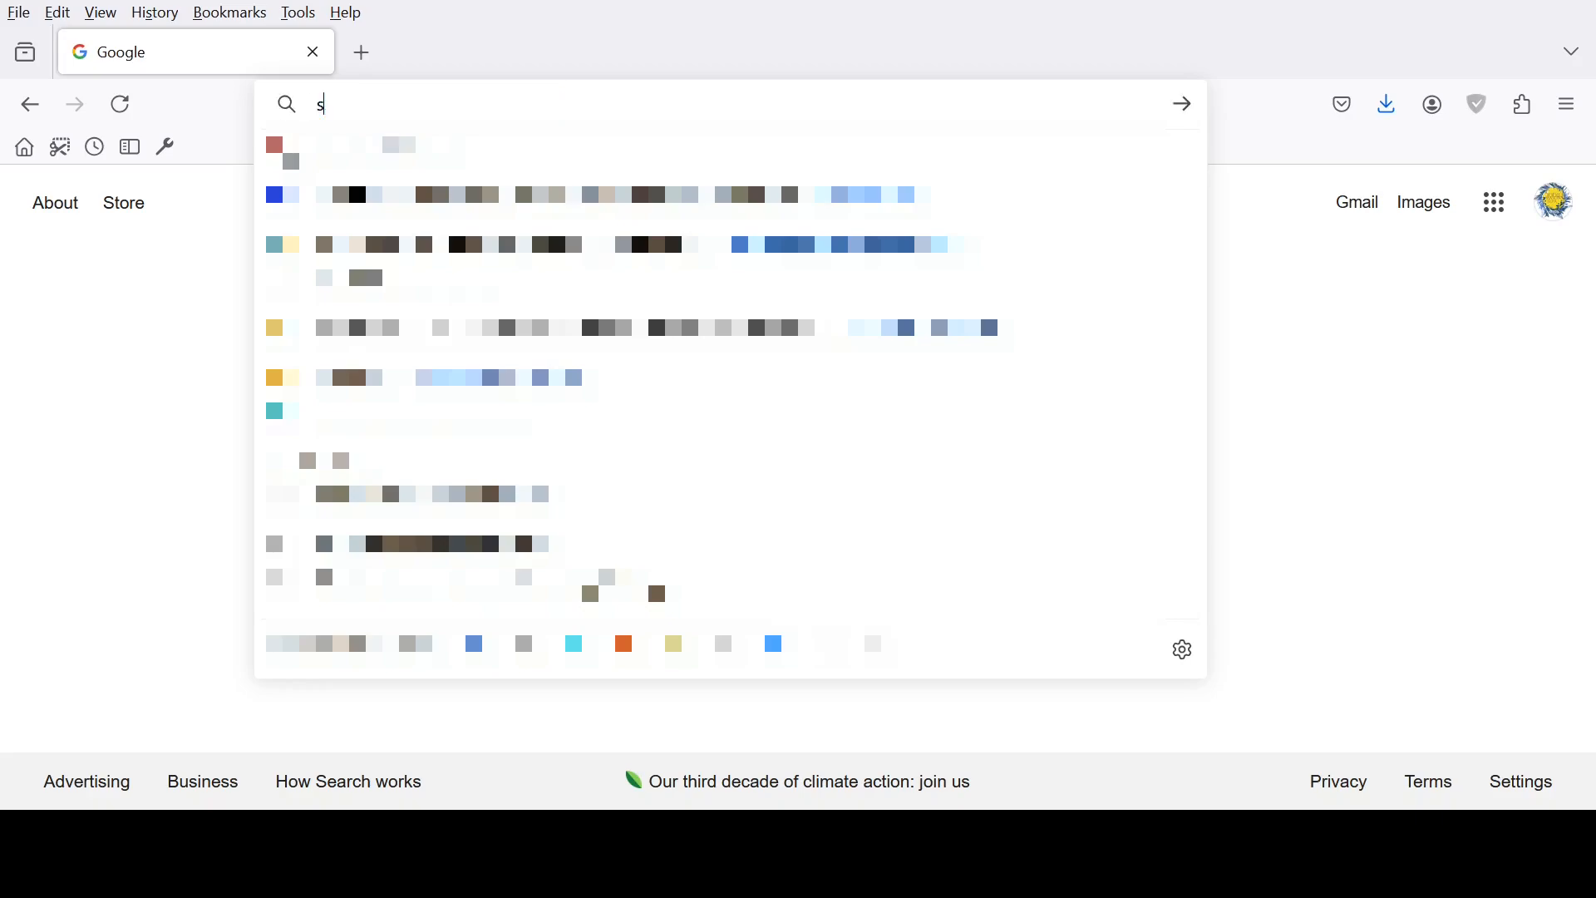
pyautogui.write('earch.googl')
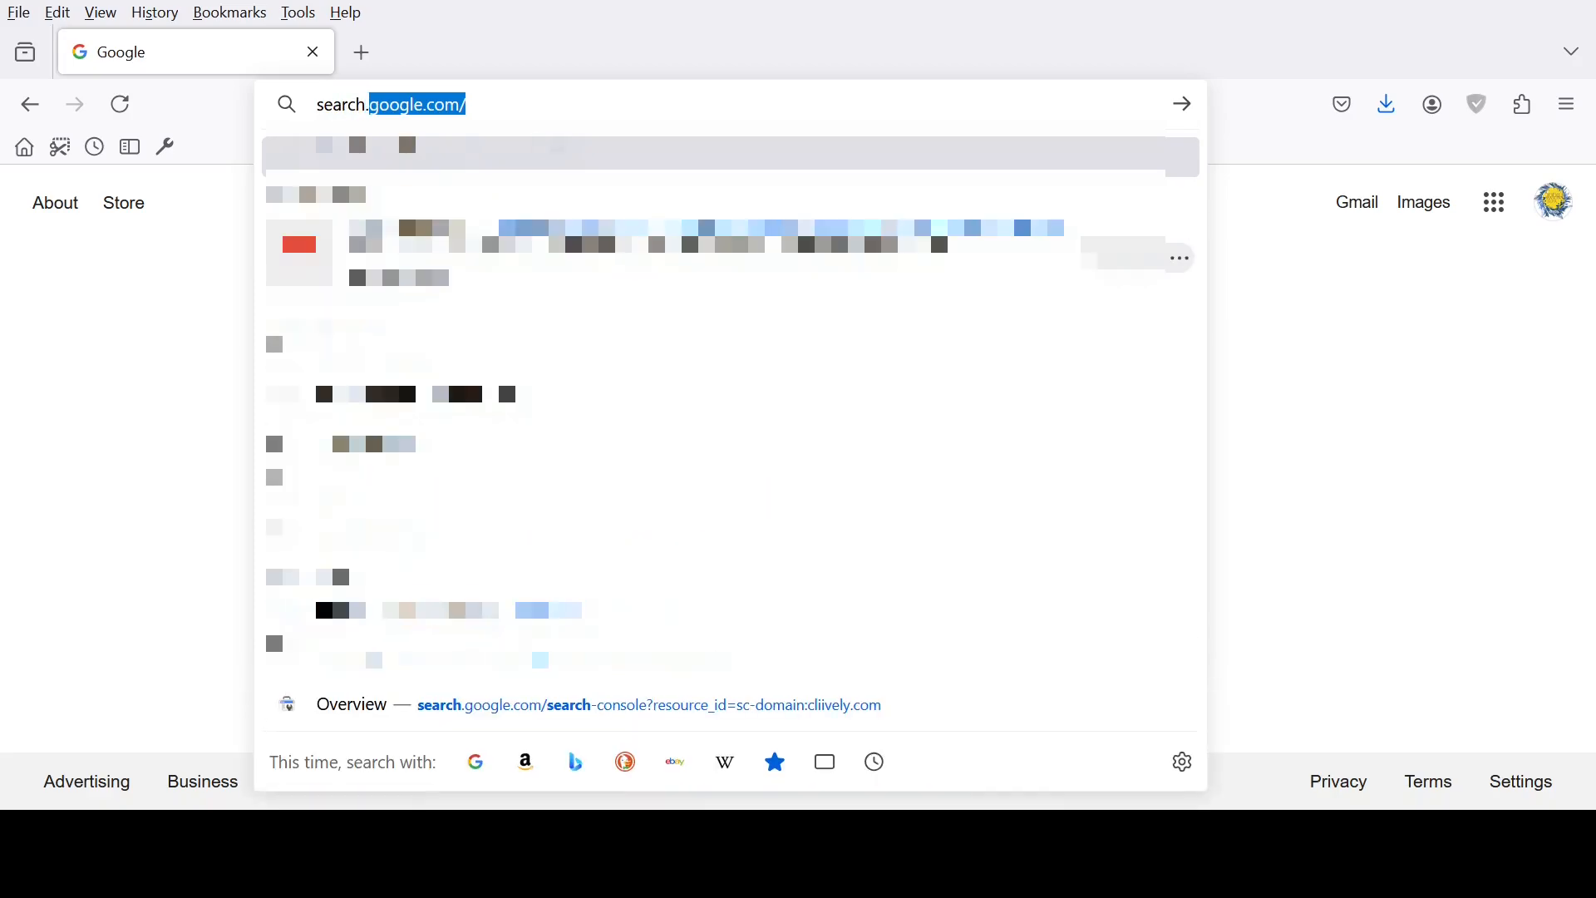
pyautogui.write('e.com/')
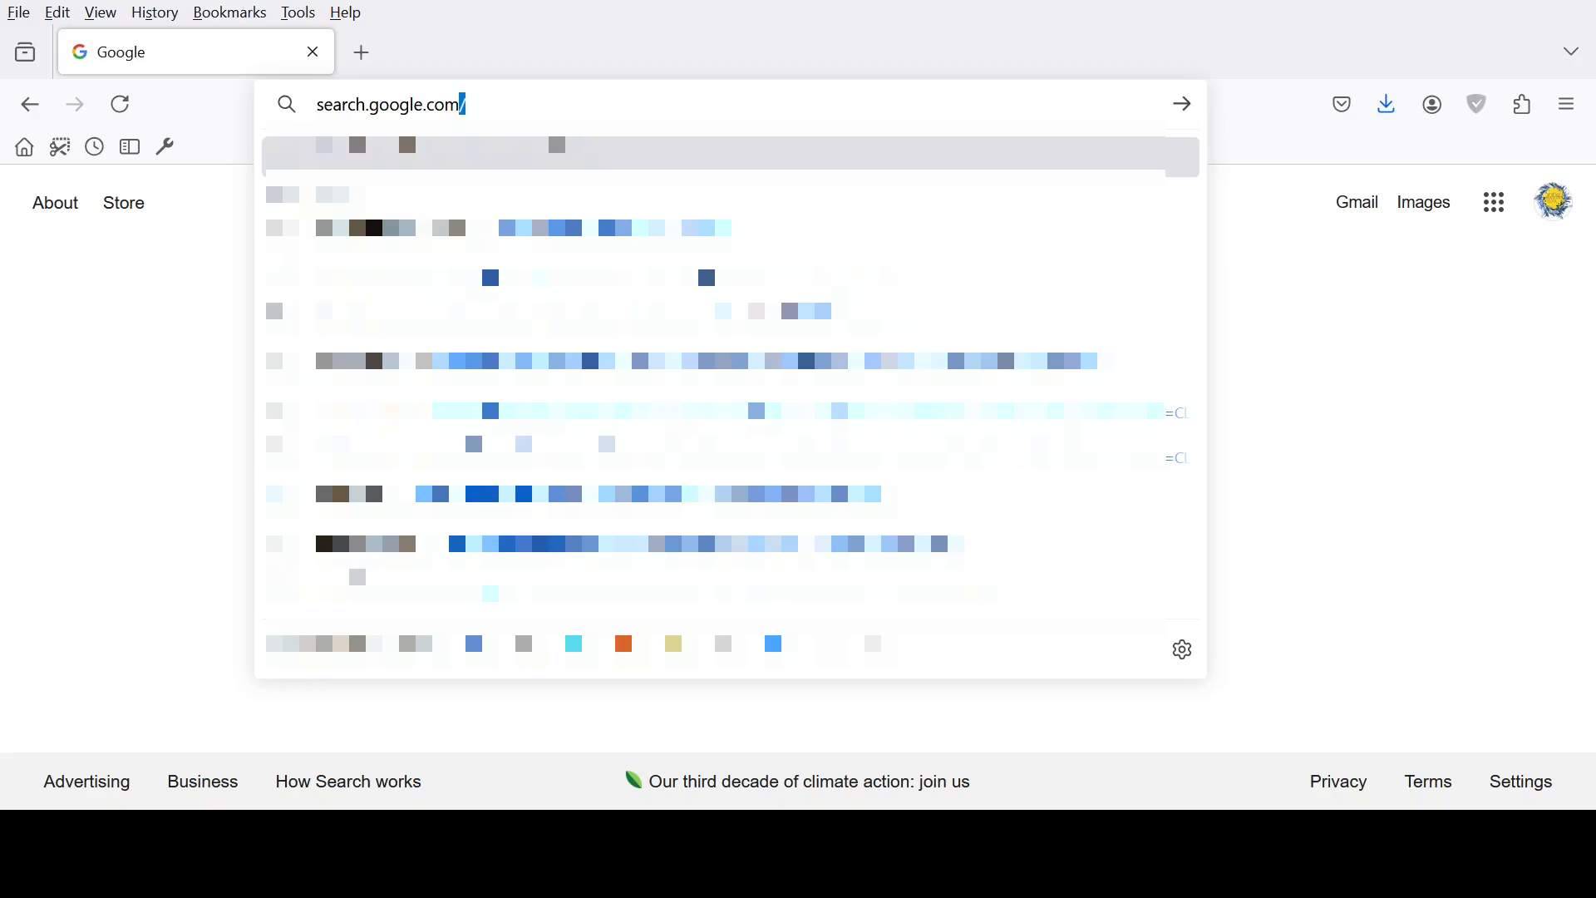
pyautogui.write('sear')
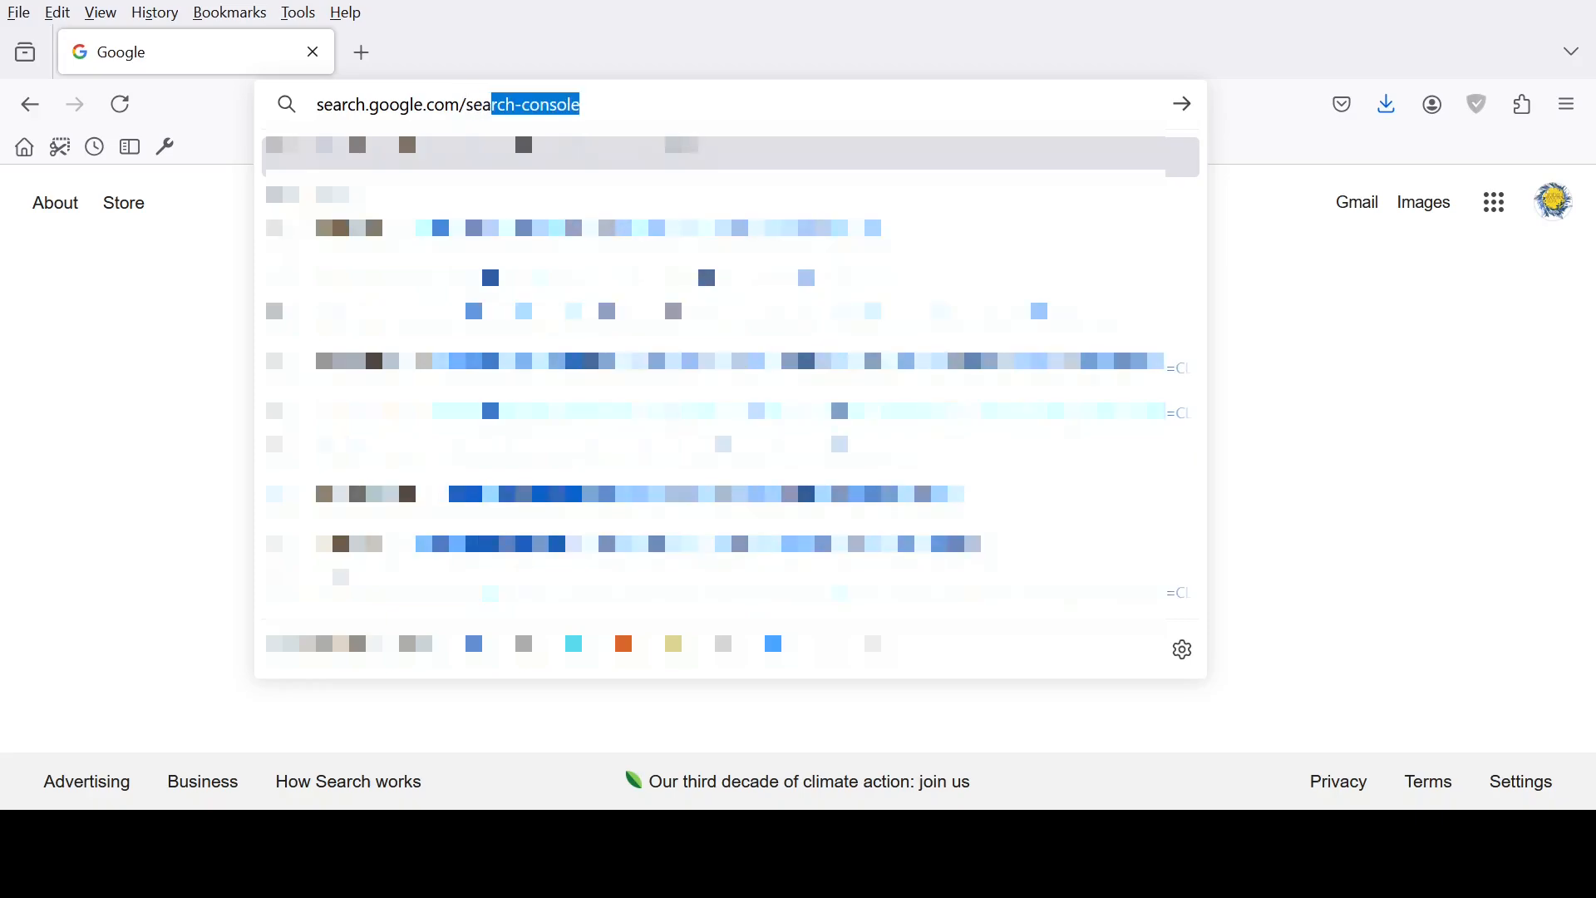
pyautogui.write('ch-')
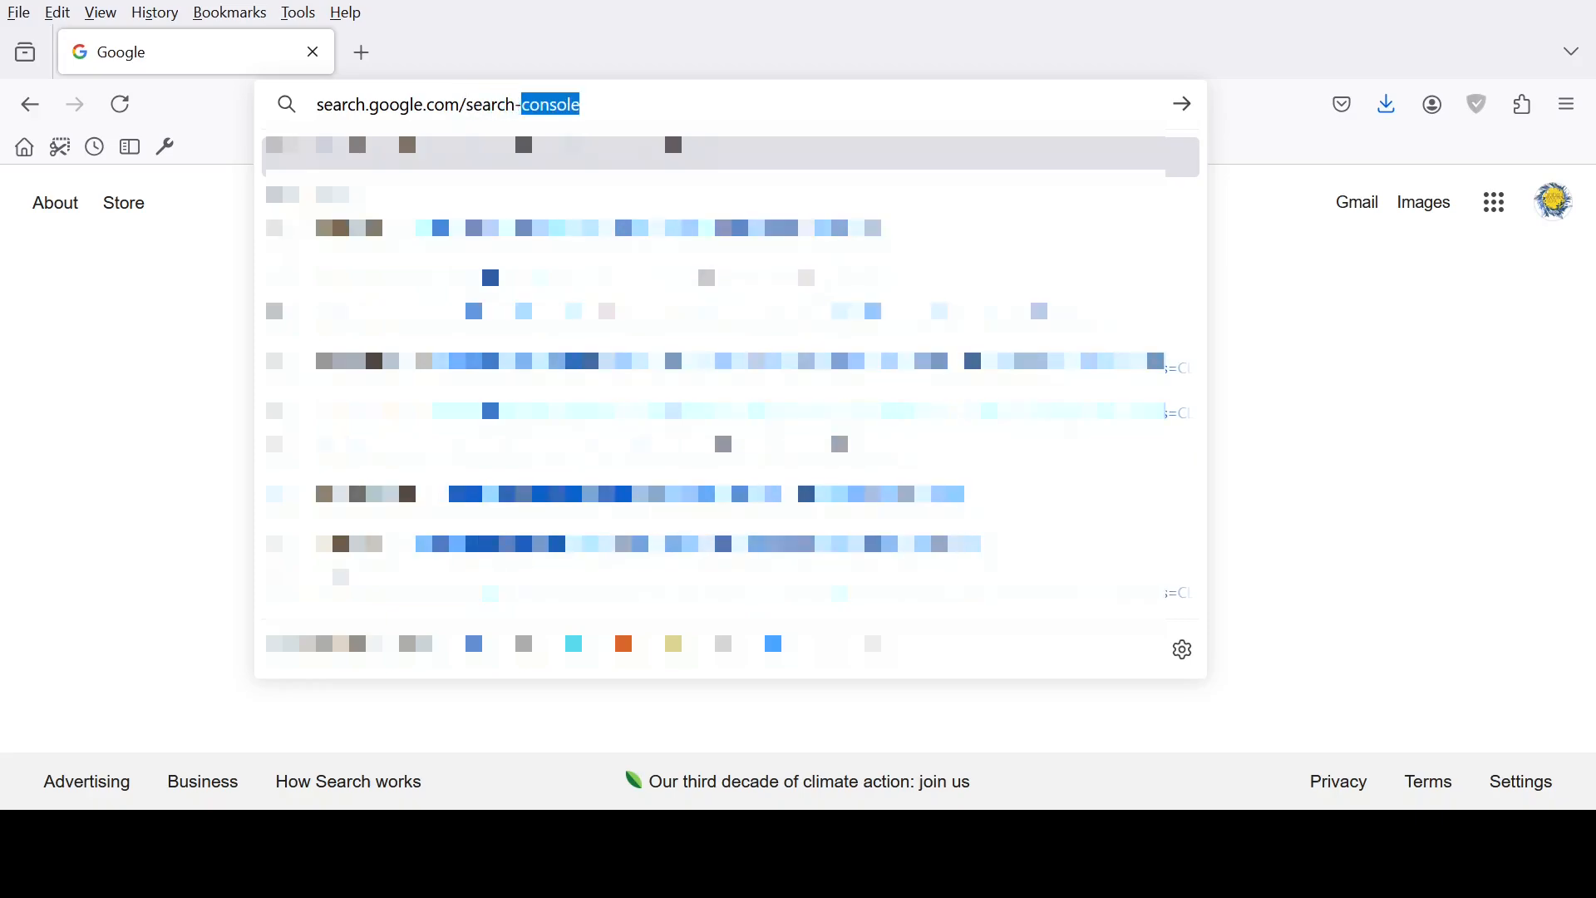
pyautogui.write('console')
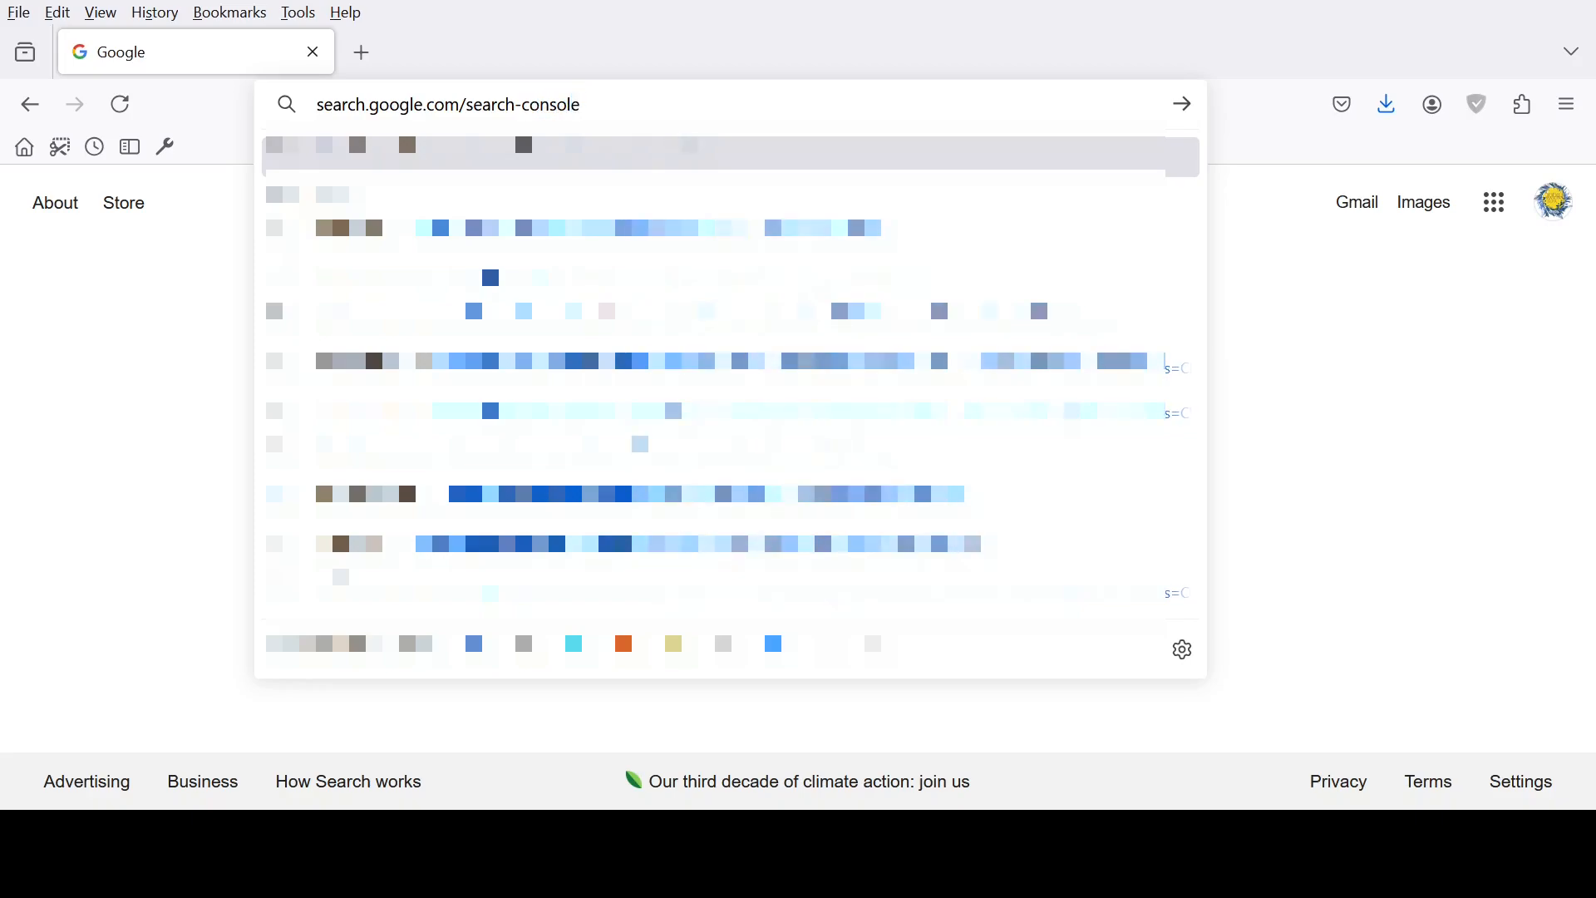
pyautogui.press('Return')
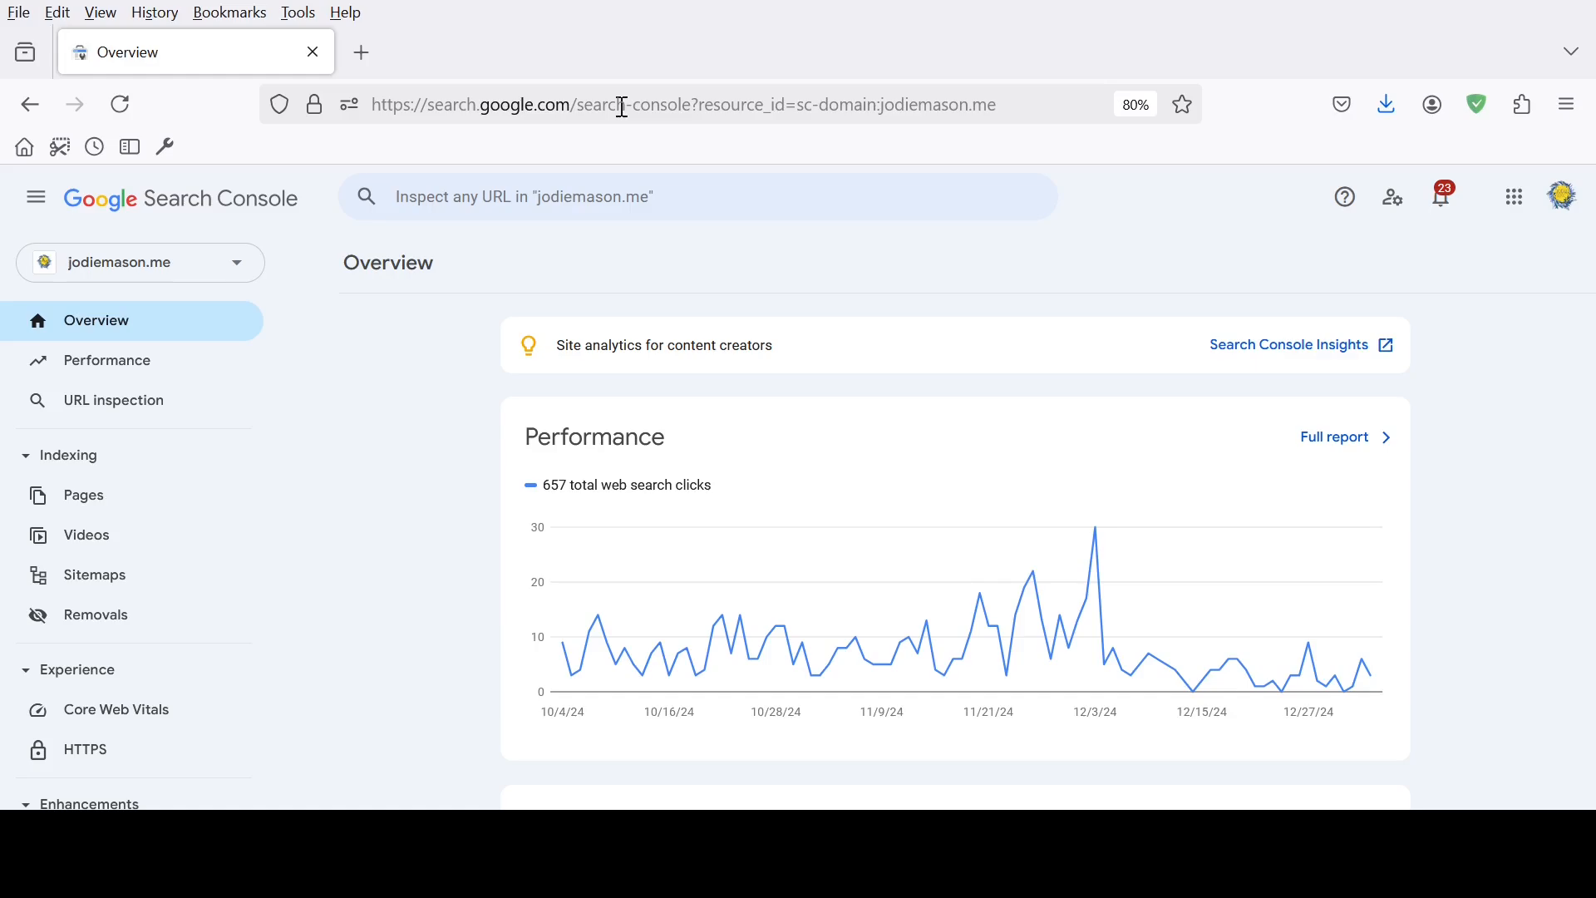
# Open the Performance report and add Average CTR and Average position to its chart
pyautogui.click(195, 371)
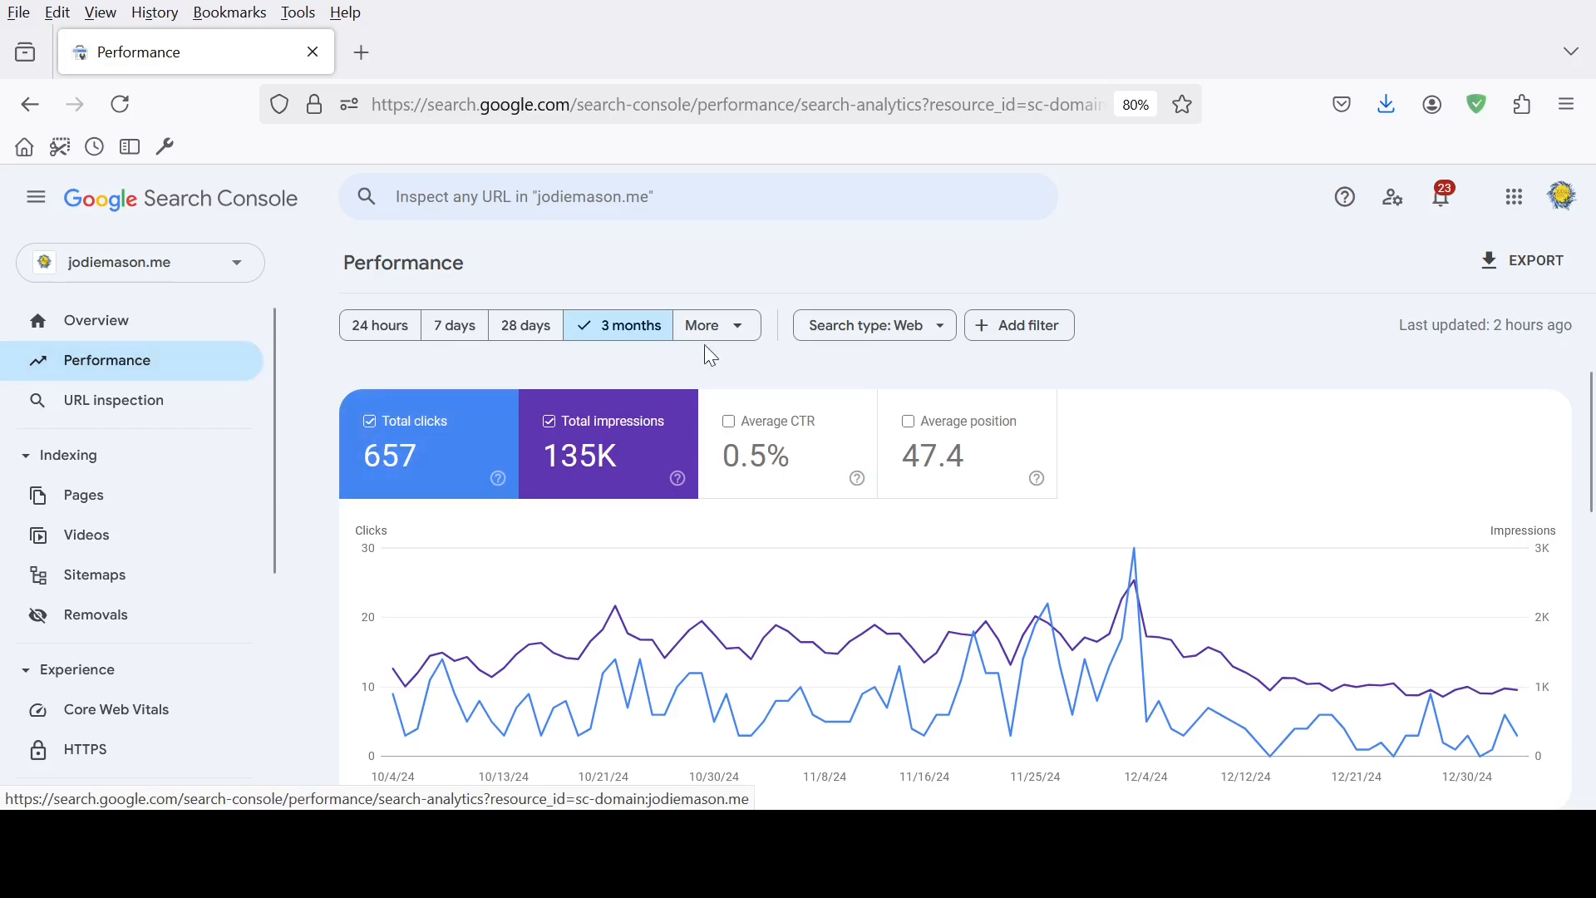
pyautogui.click(759, 456)
pyautogui.click(956, 449)
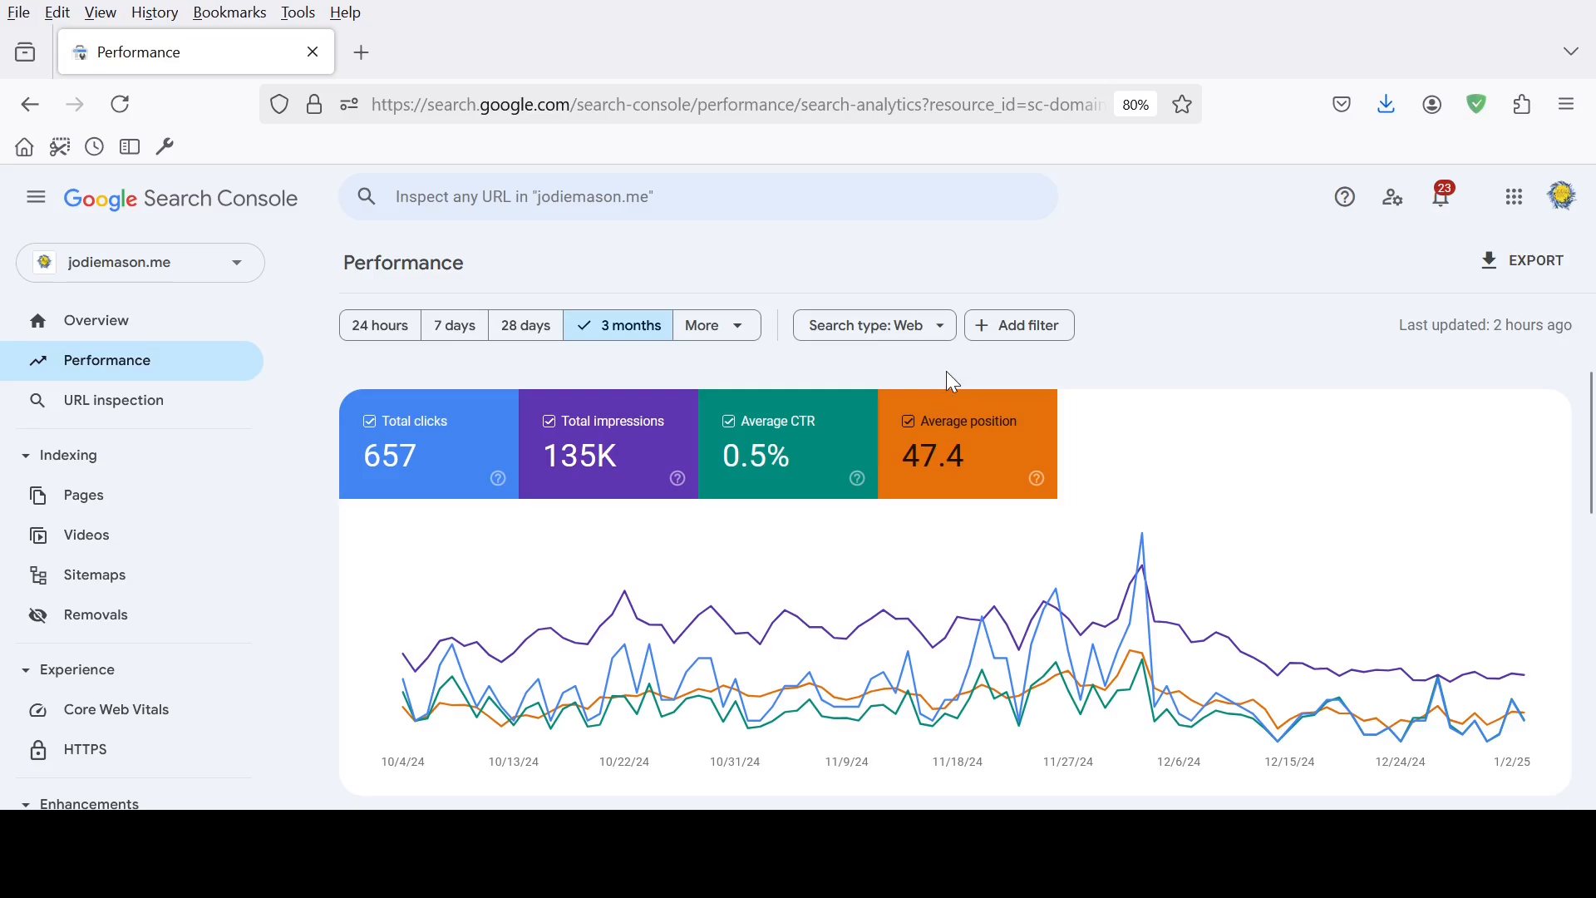
# Set the Performance report's date range to the last 16 months
pyautogui.click(745, 345)
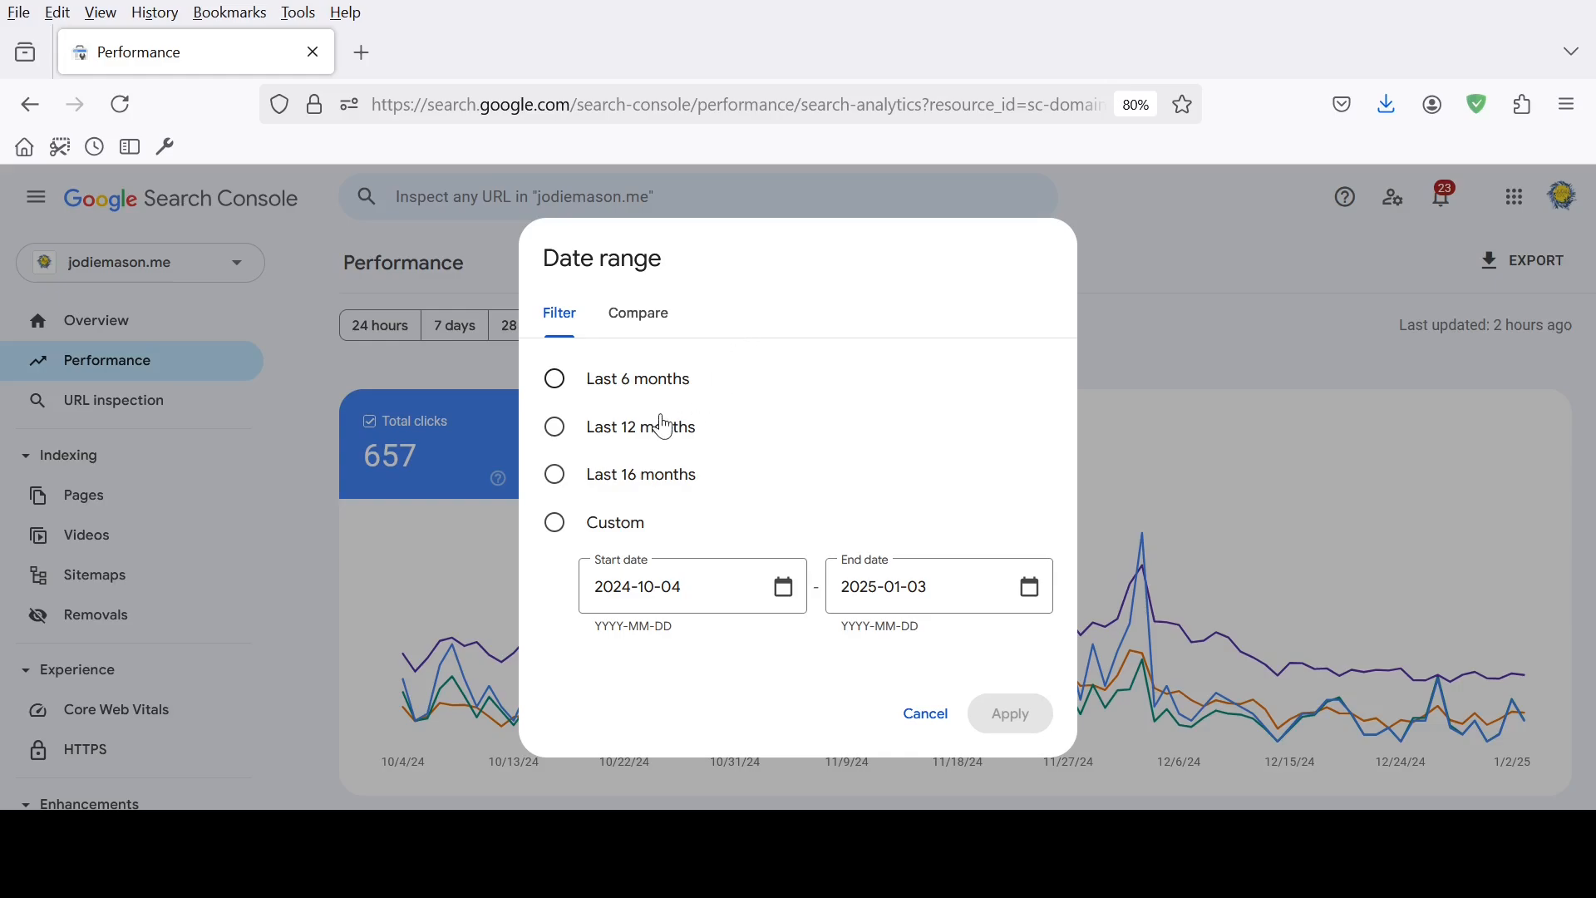
pyautogui.click(571, 490)
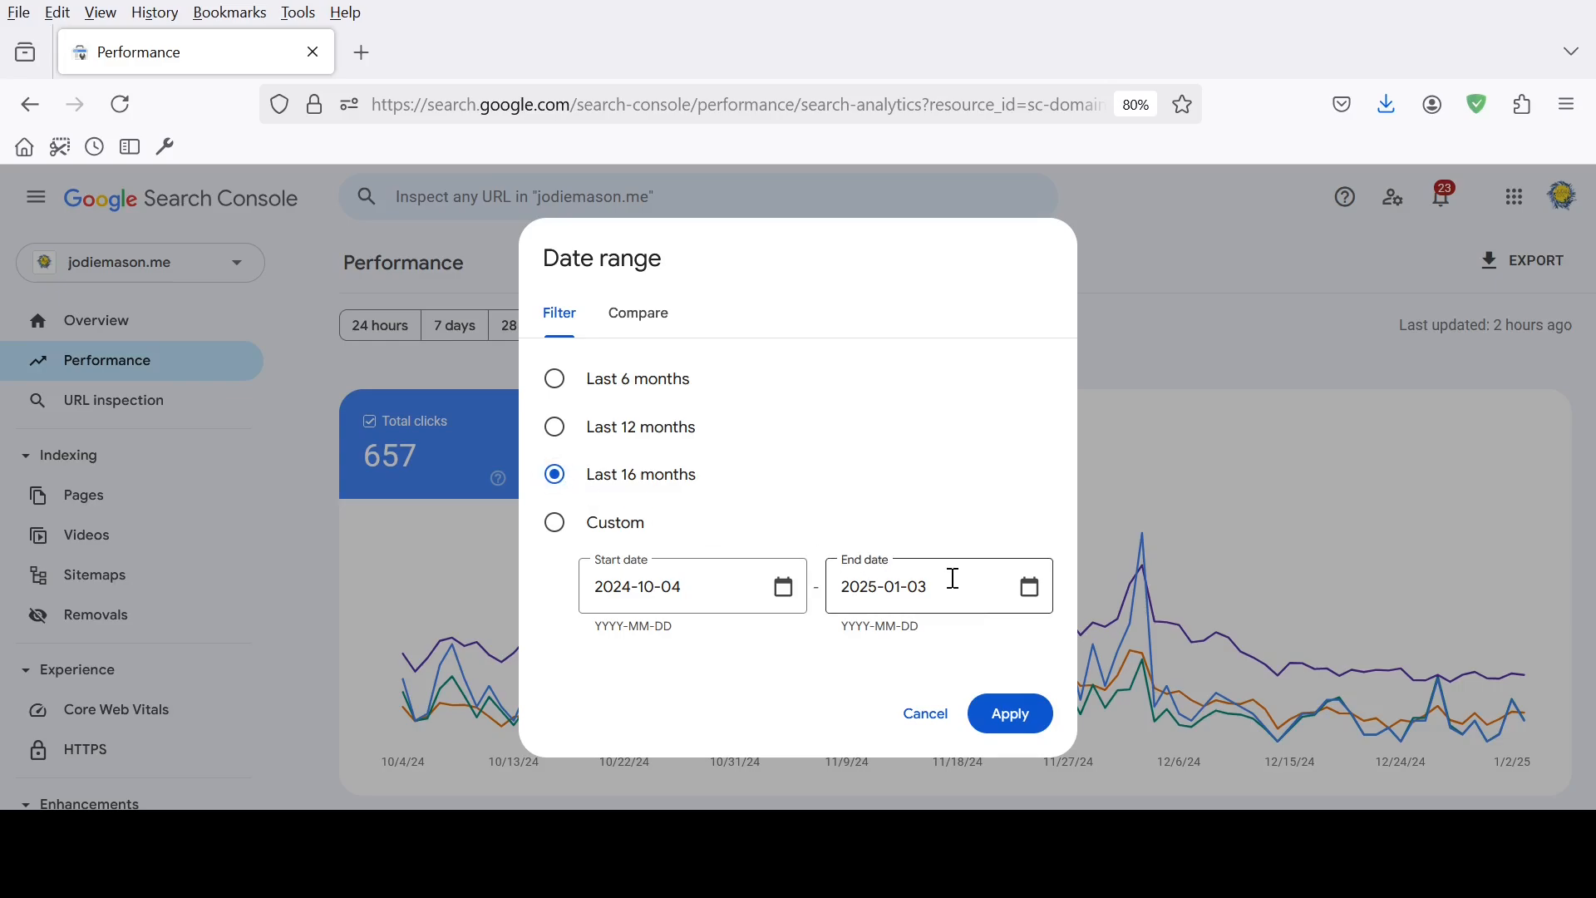
pyautogui.click(1013, 720)
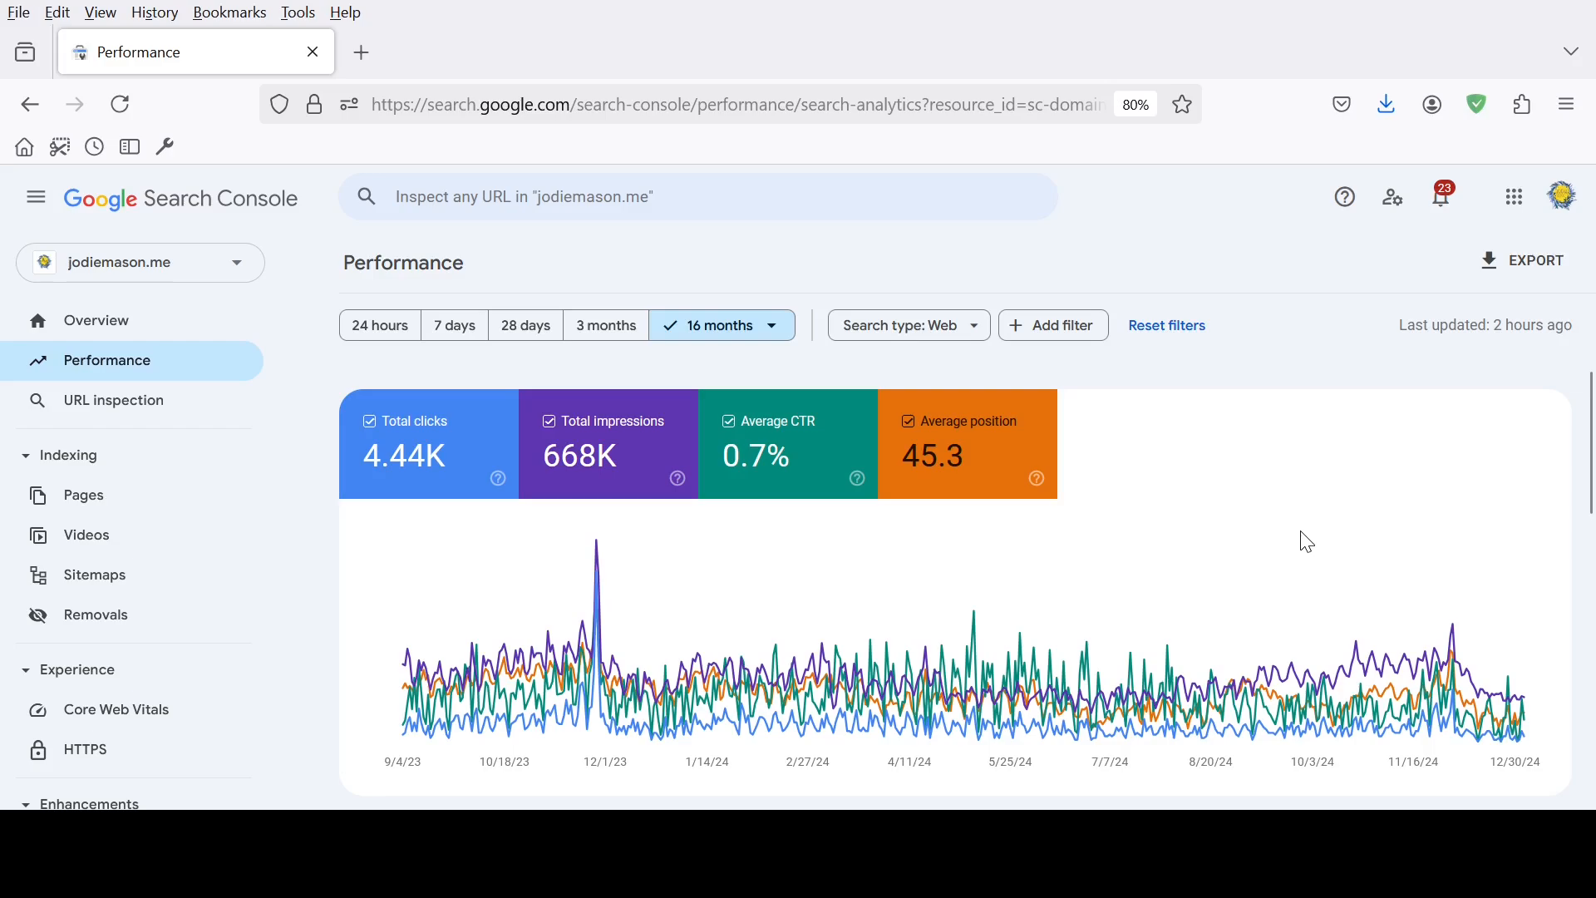
# Set the top queries table below the chart to show 500 rows per page
pyautogui.moveTo(1291, 532)
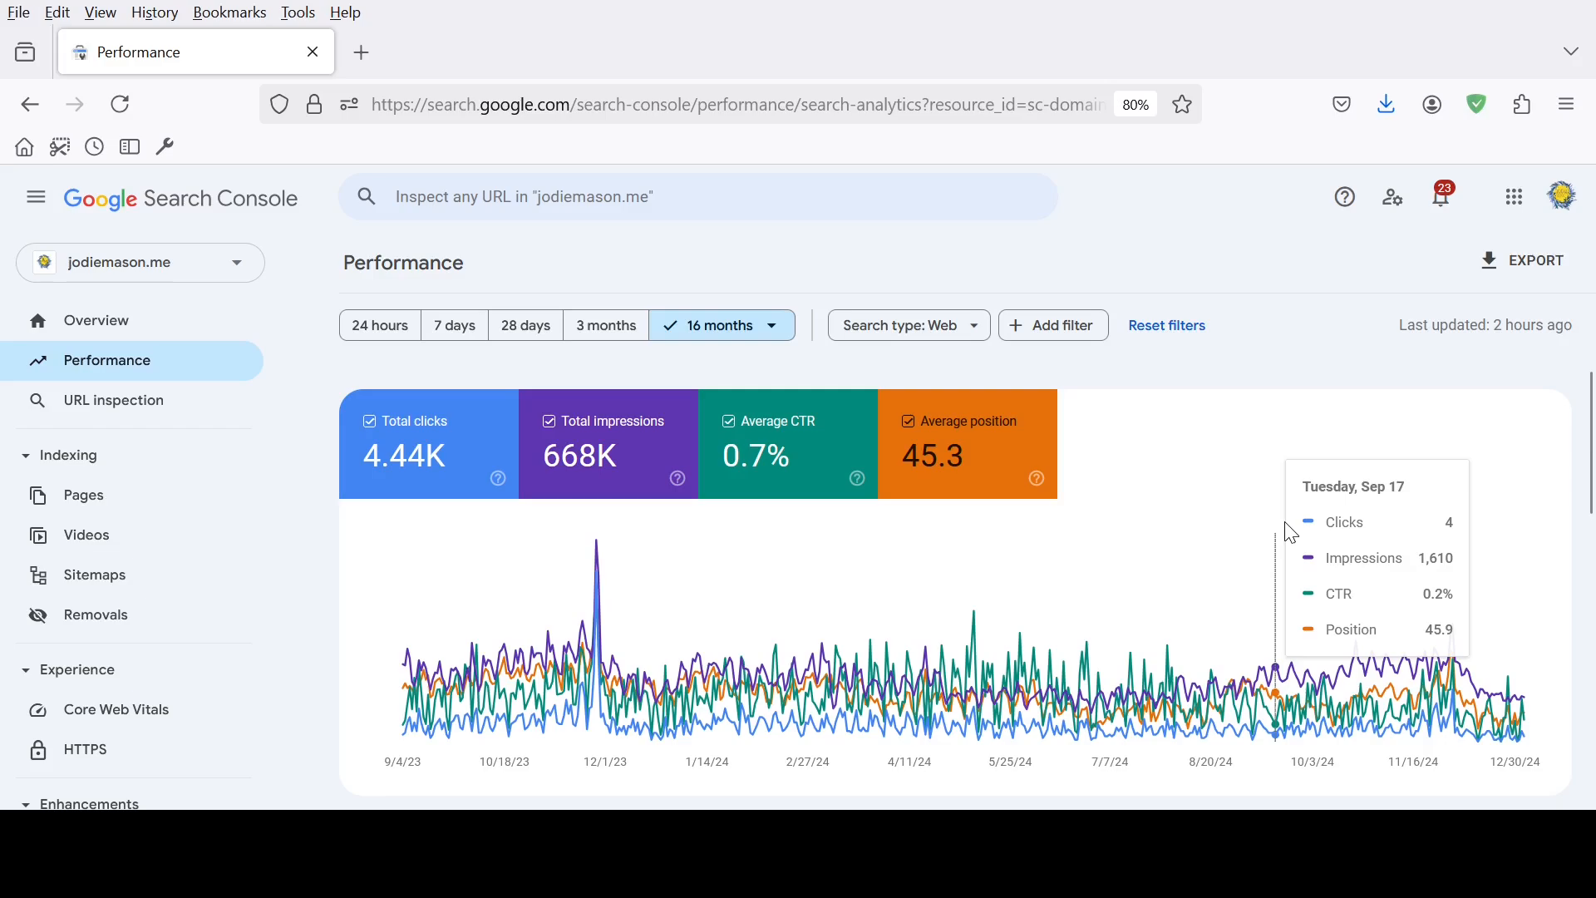
pyautogui.scroll(-1, 1291, 532)
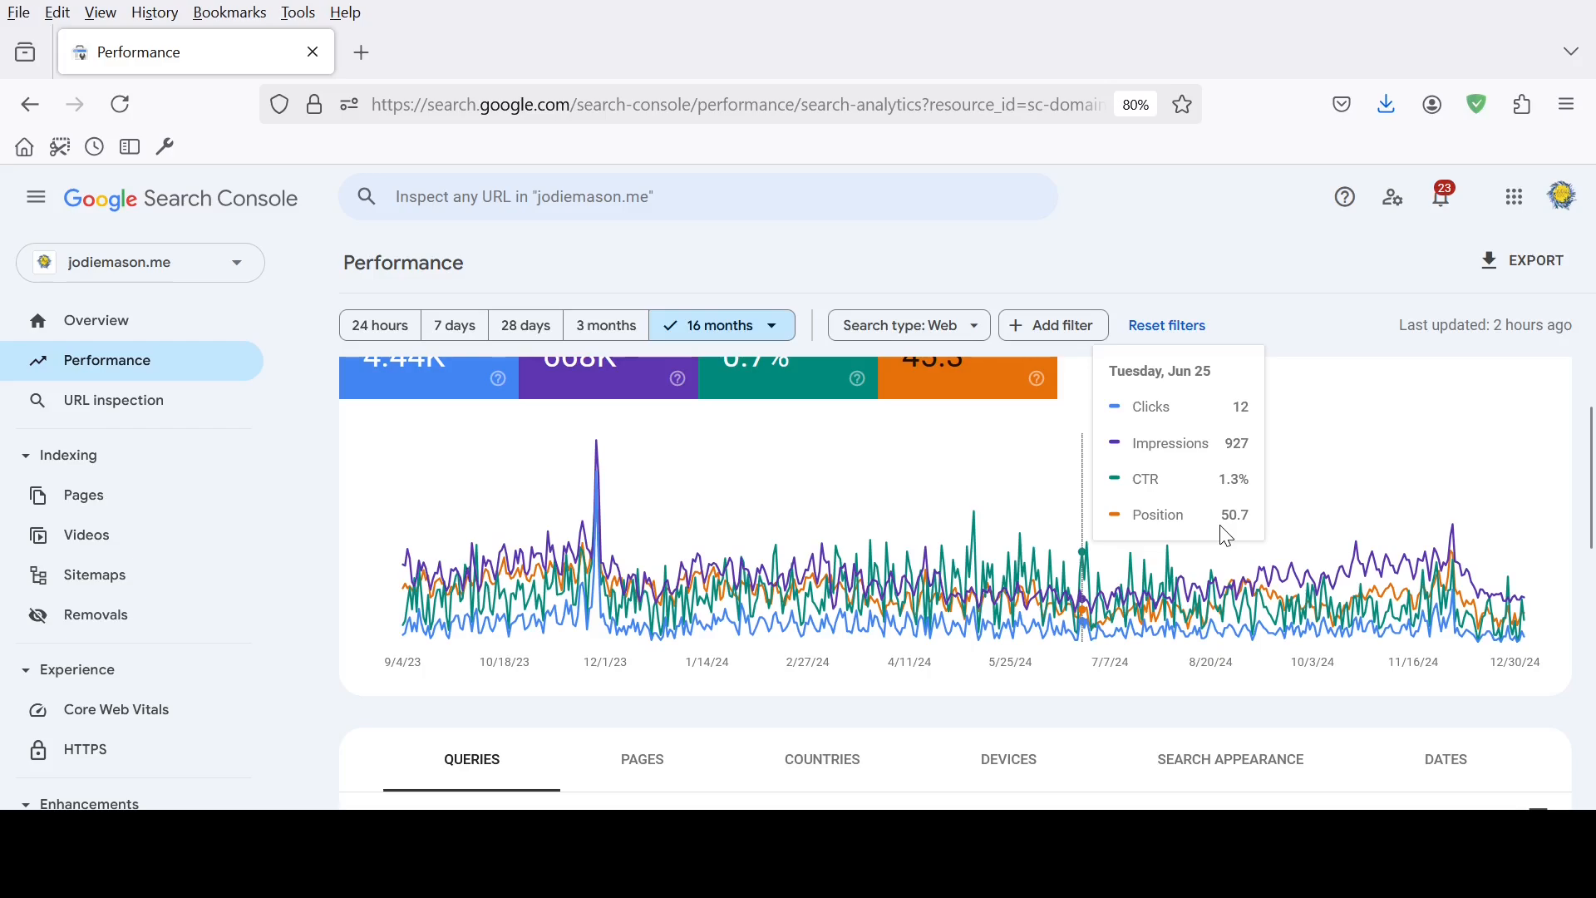
pyautogui.scroll(-3, 1228, 536)
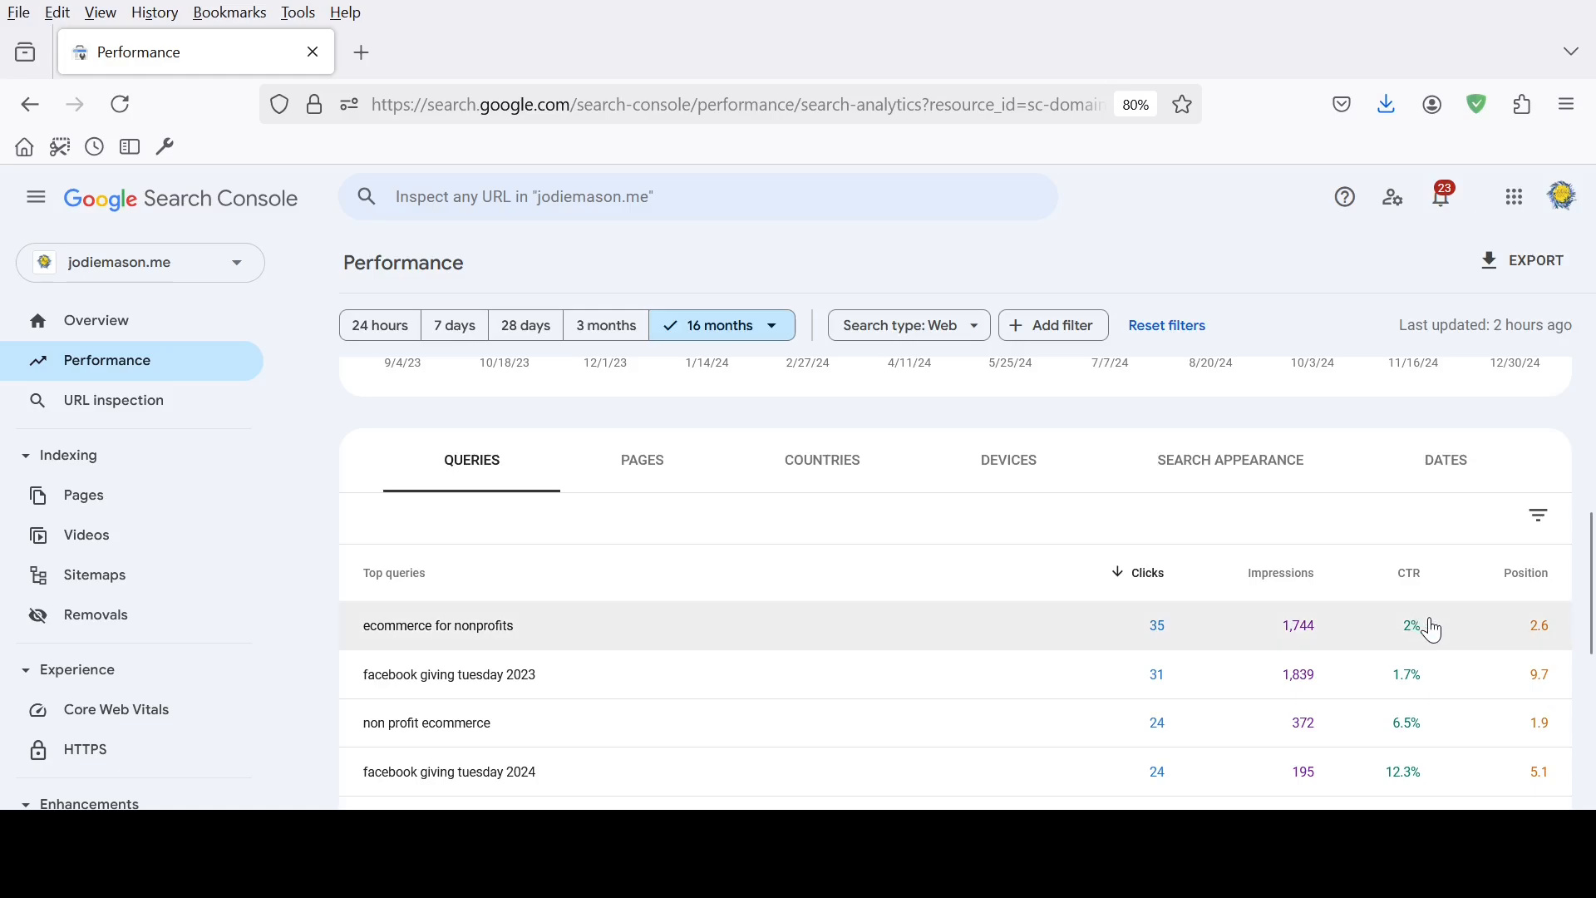
pyautogui.scroll(-1, 1433, 627)
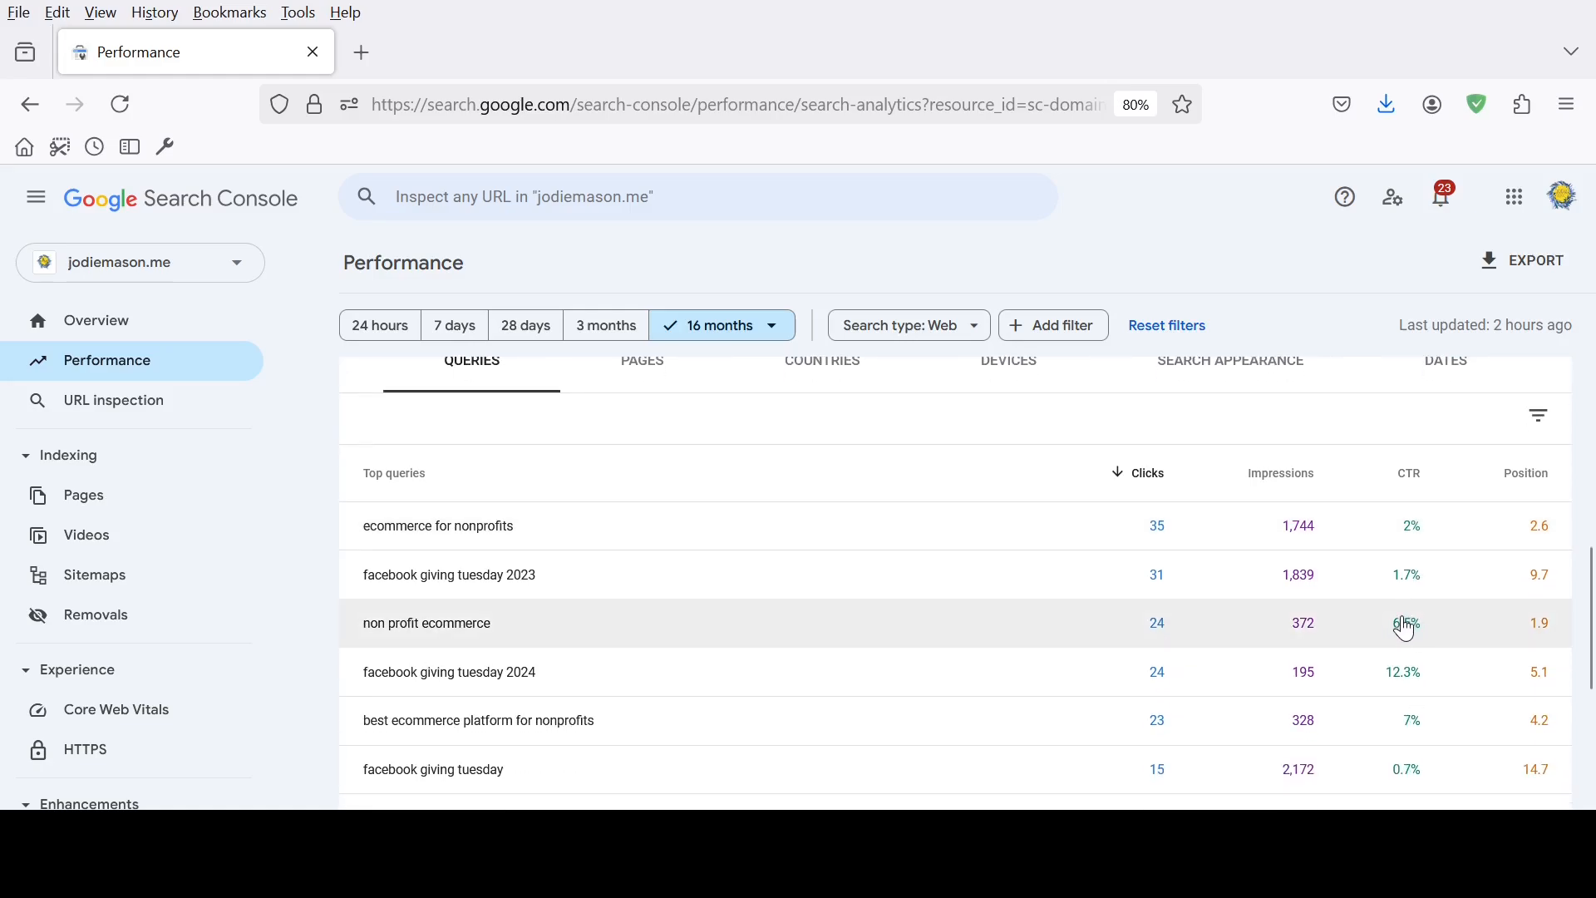
pyautogui.scroll(-1, 1404, 629)
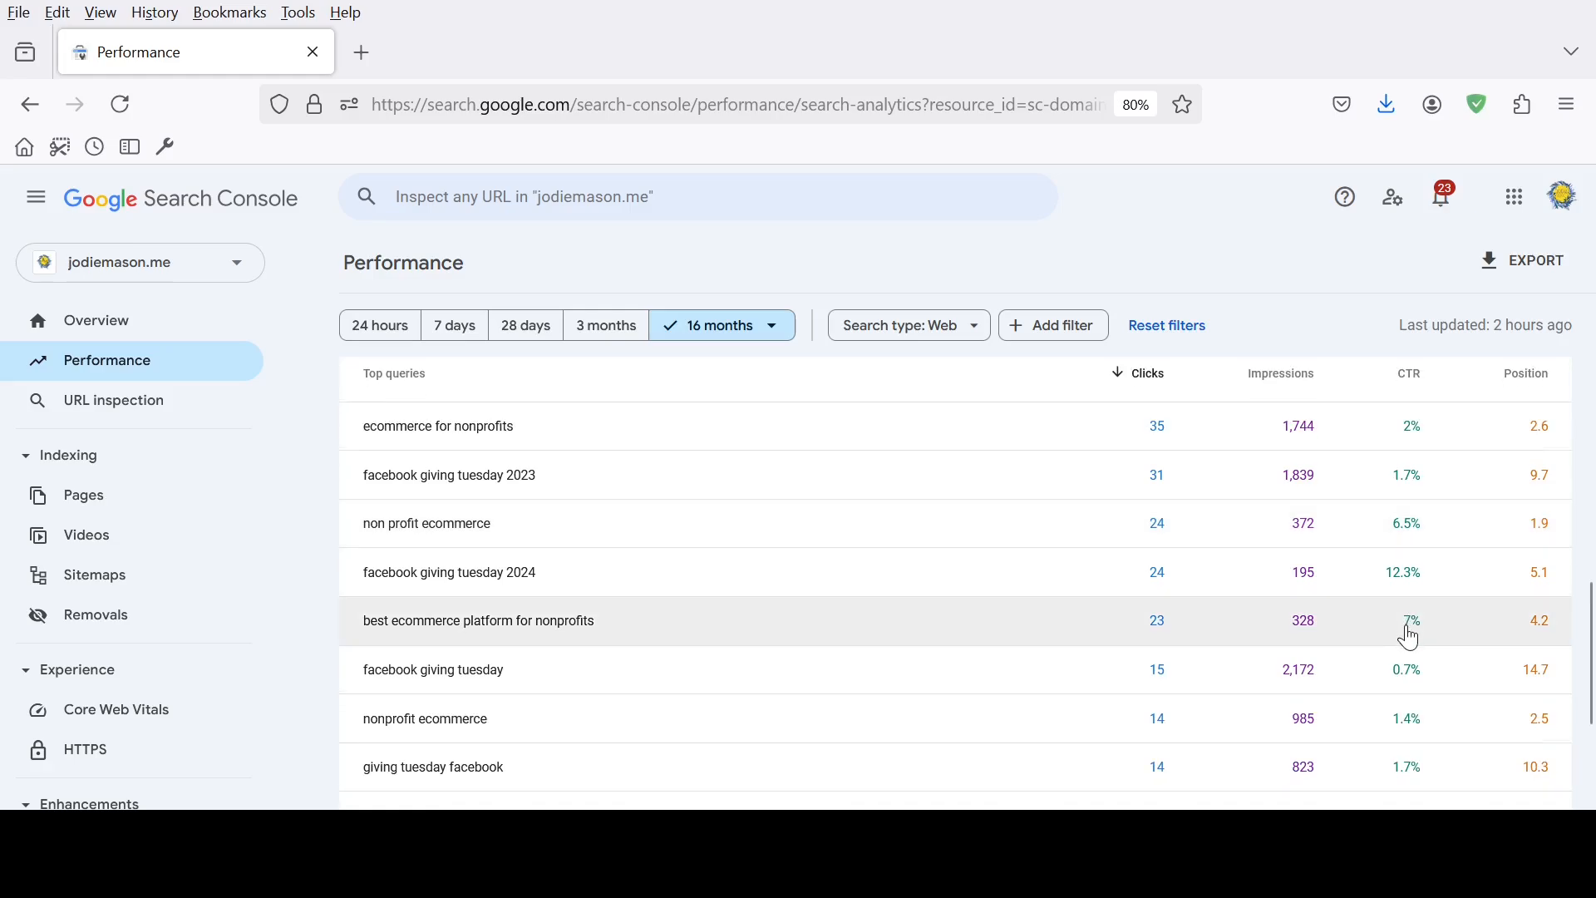
pyautogui.scroll(-2, 1411, 638)
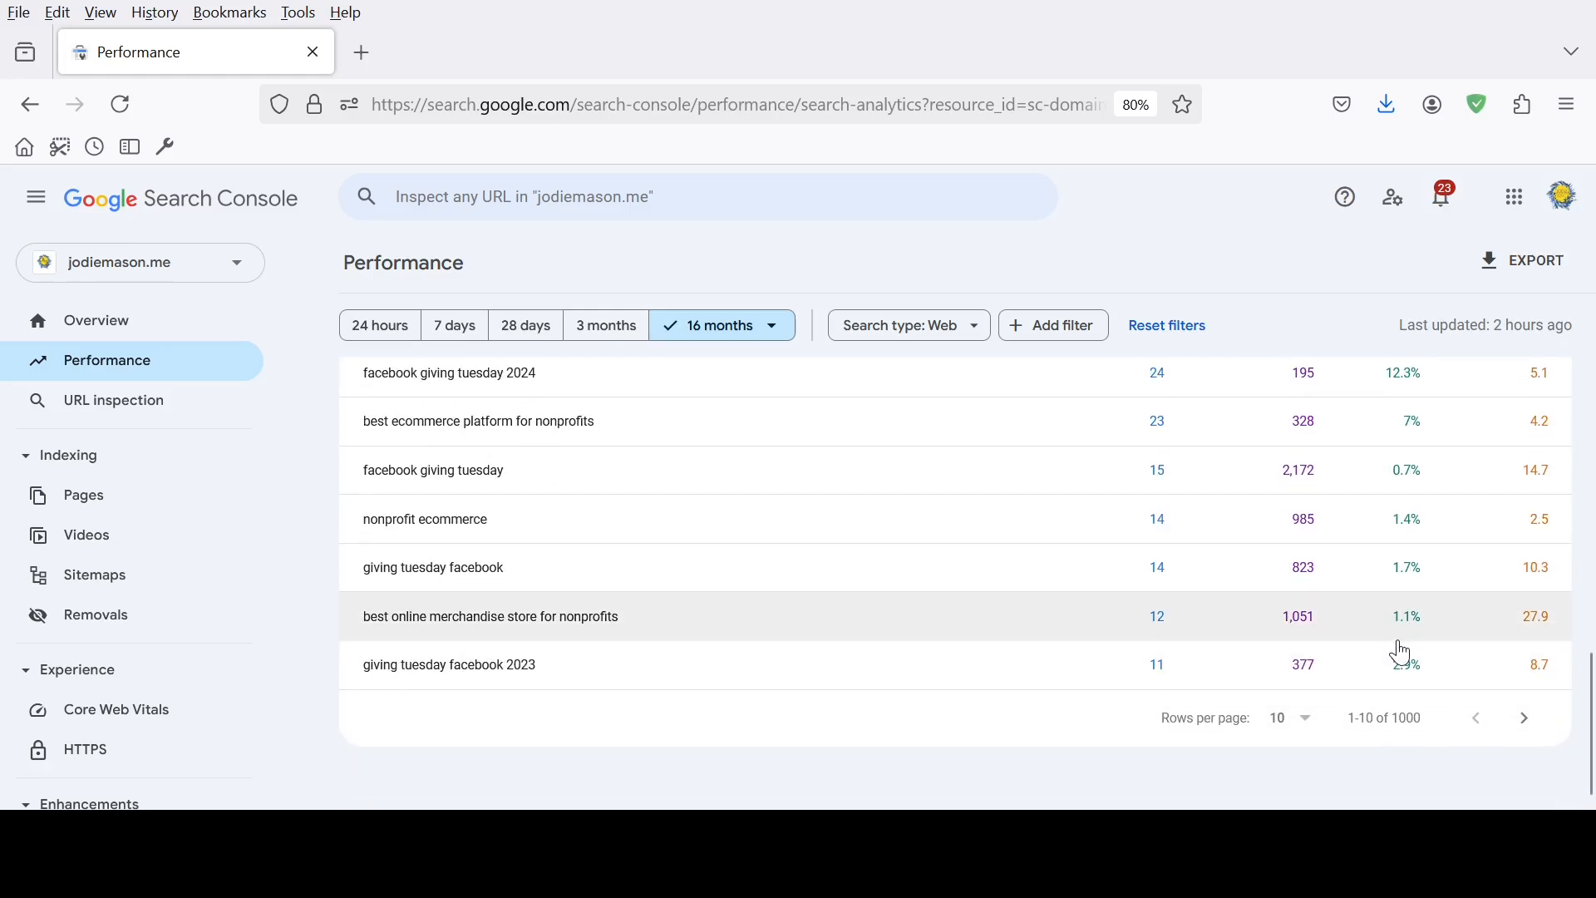
pyautogui.click(1299, 720)
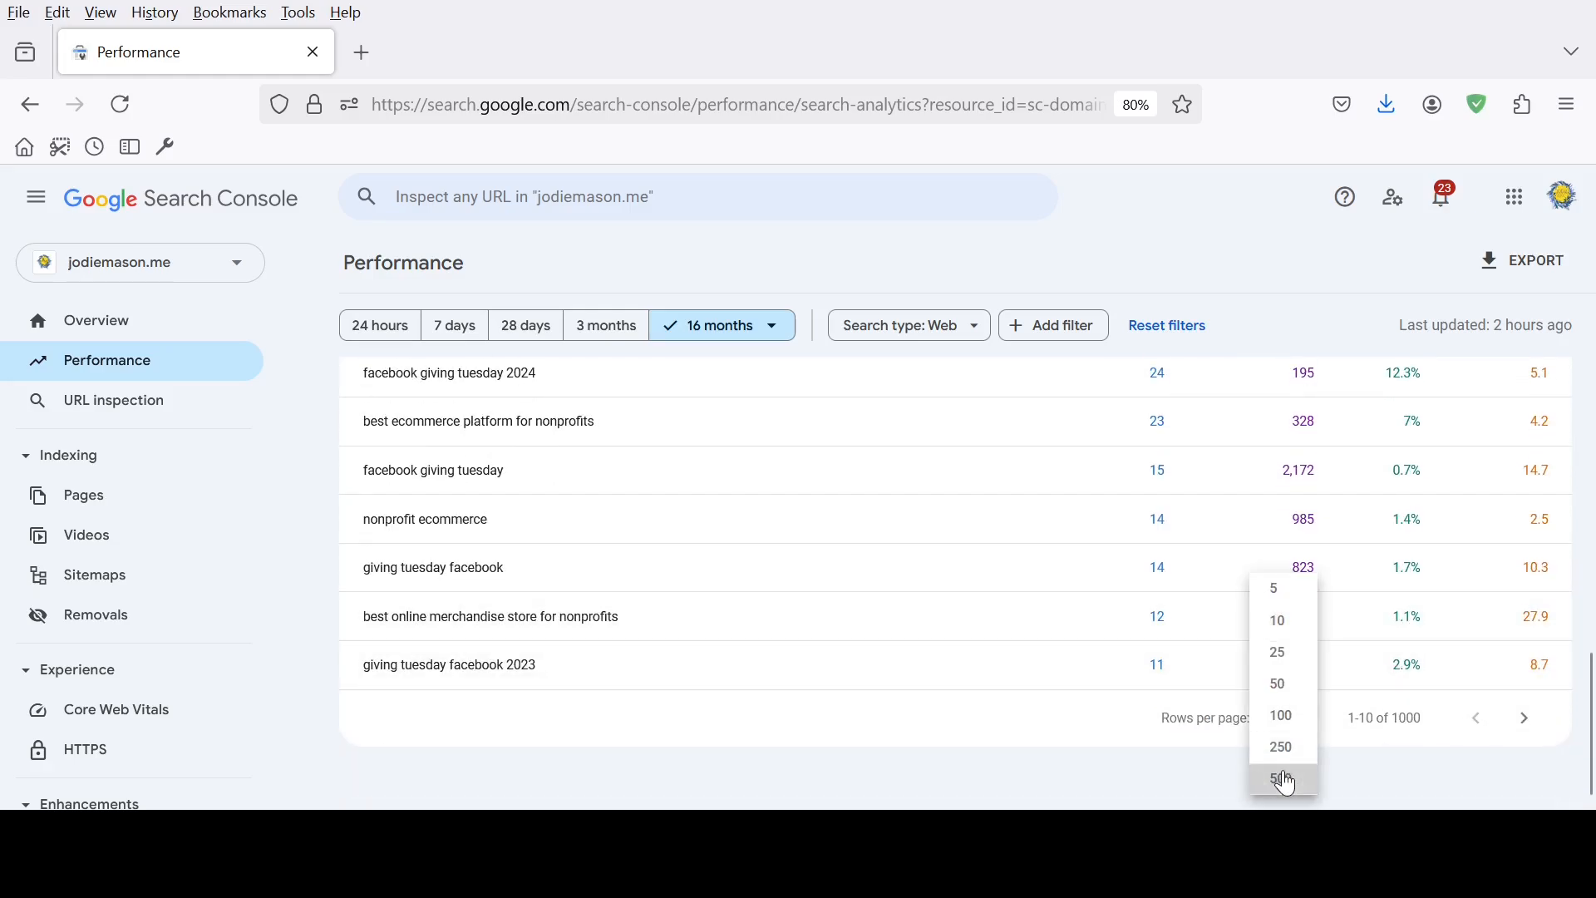
pyautogui.click(1287, 782)
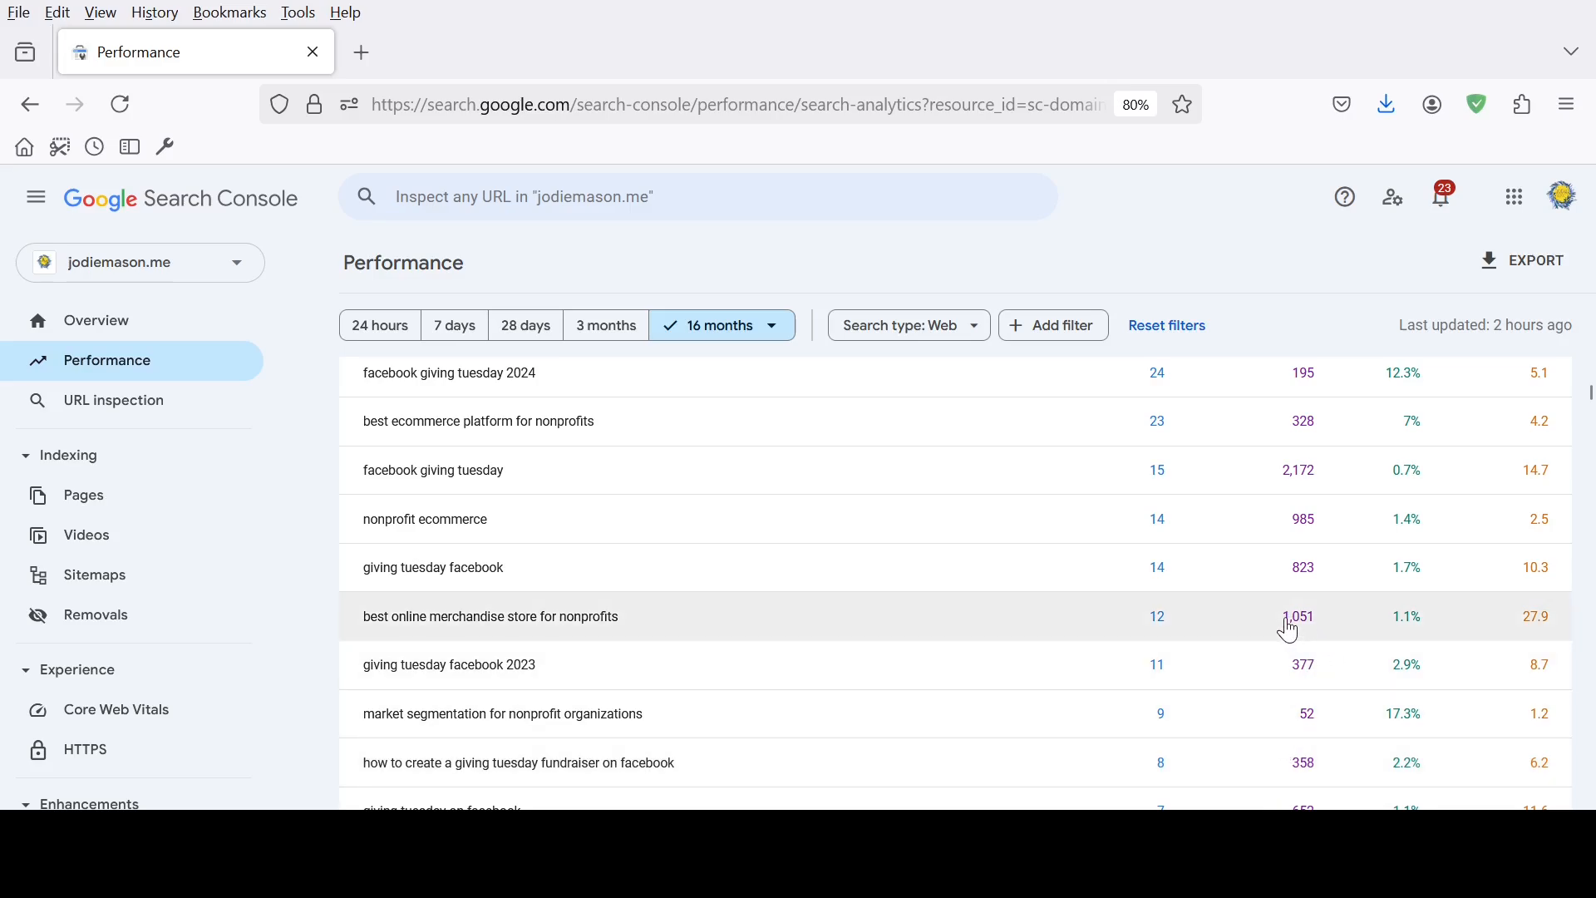
# Look through the top queries with their clicks, CTR and position, and sort the table by impressions in descending order
pyautogui.scroll(-2, 1290, 634)
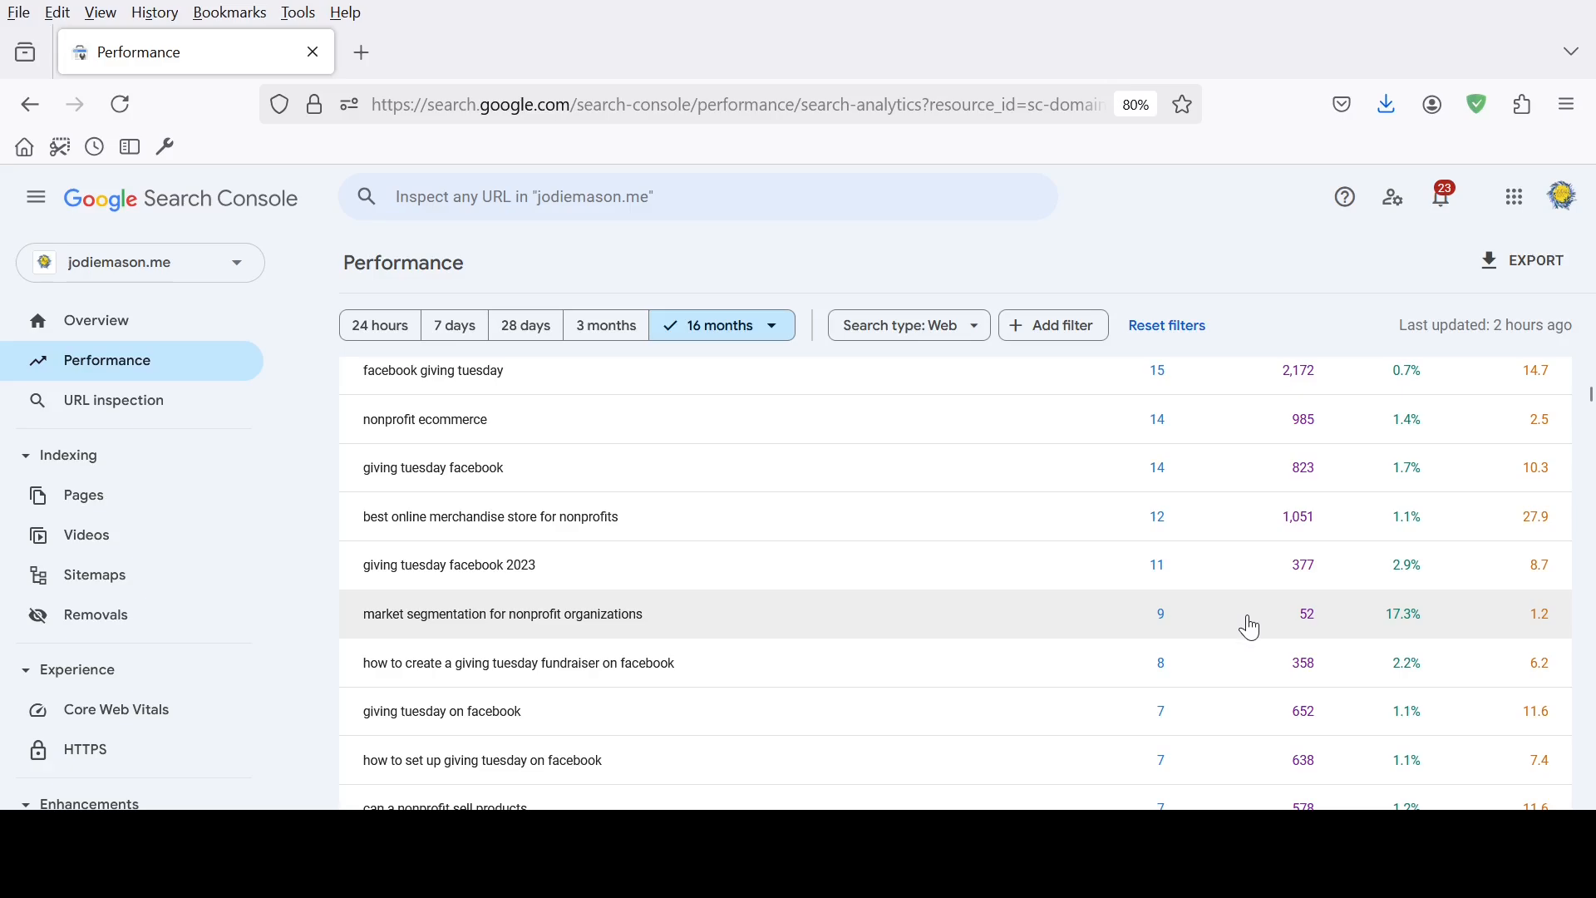
pyautogui.scroll(-4, 1247, 632)
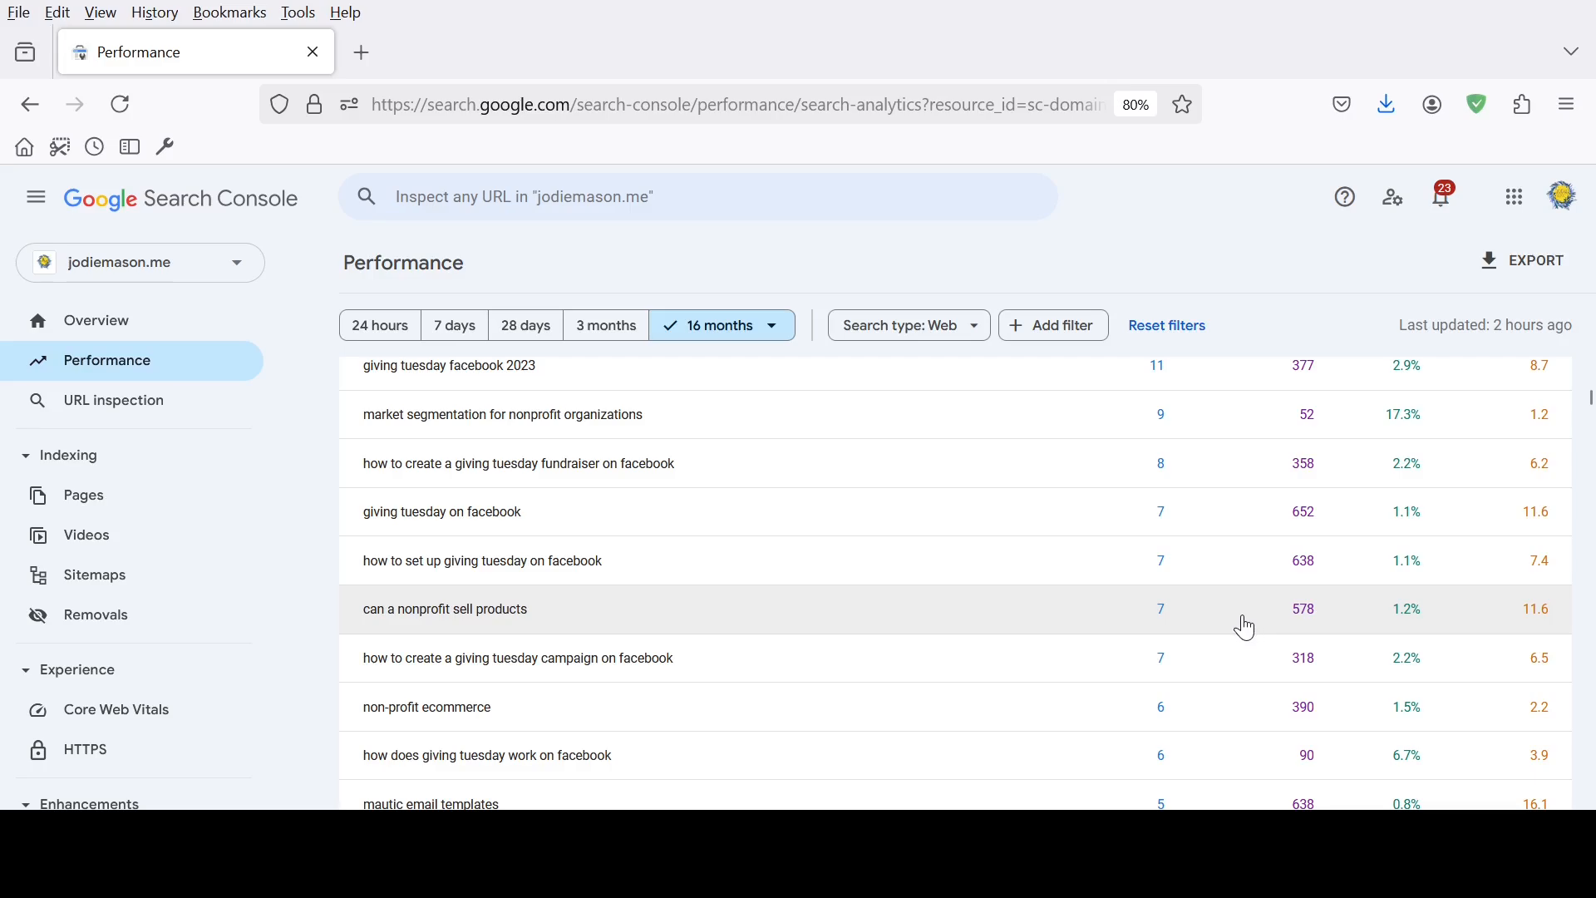
pyautogui.scroll(-2, 1247, 630)
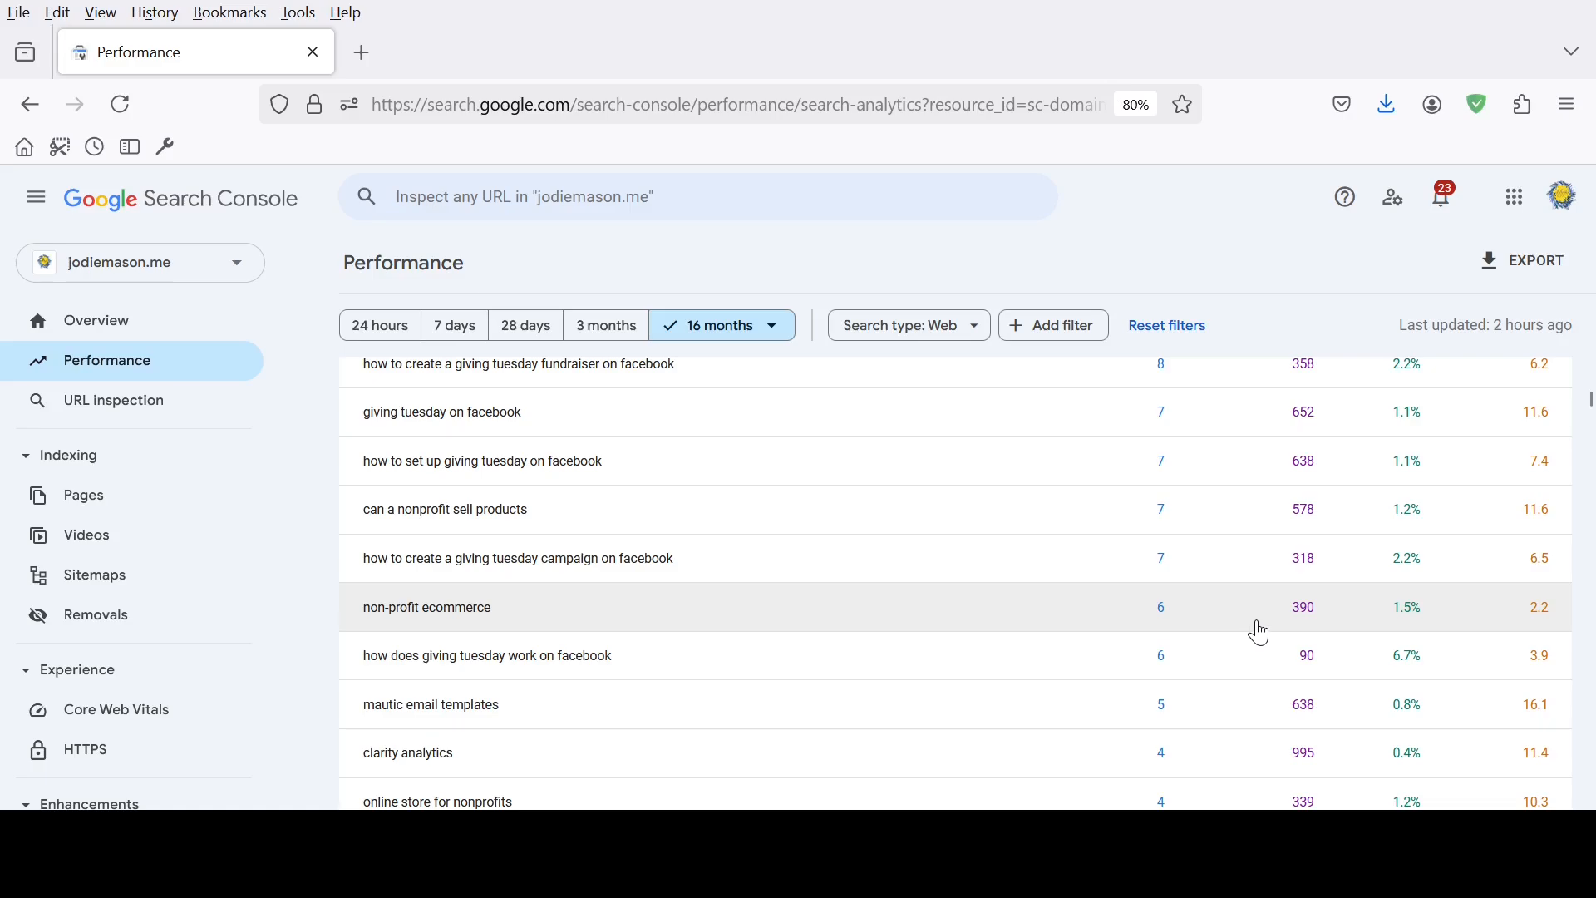
pyautogui.scroll(-2, 1257, 632)
pyautogui.scroll(-4, 1284, 640)
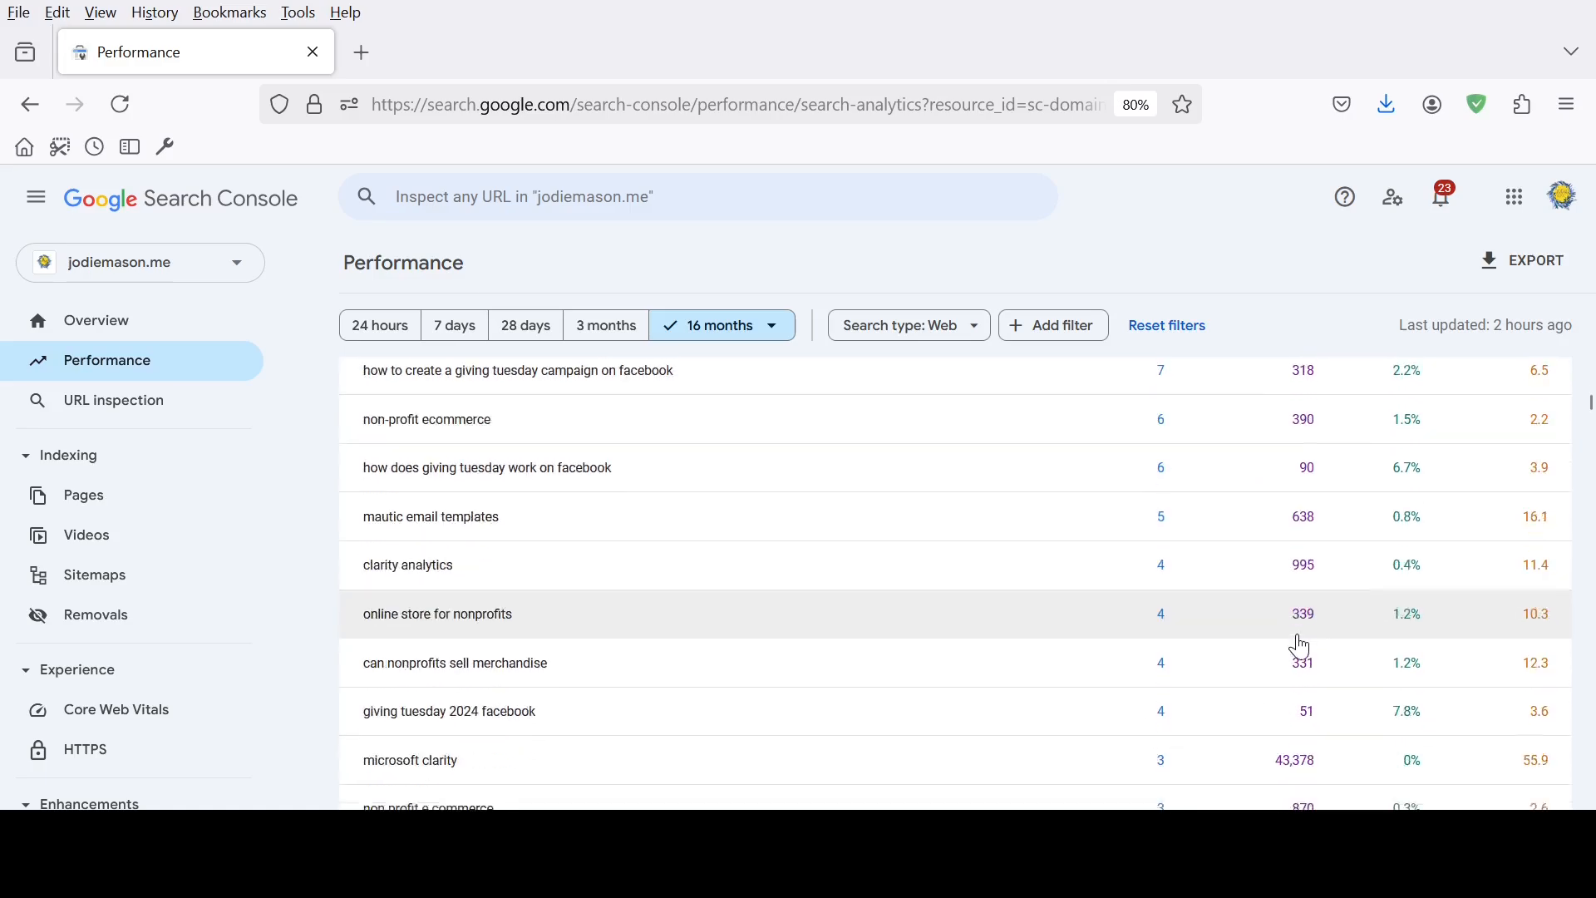
pyautogui.scroll(12, 1334, 652)
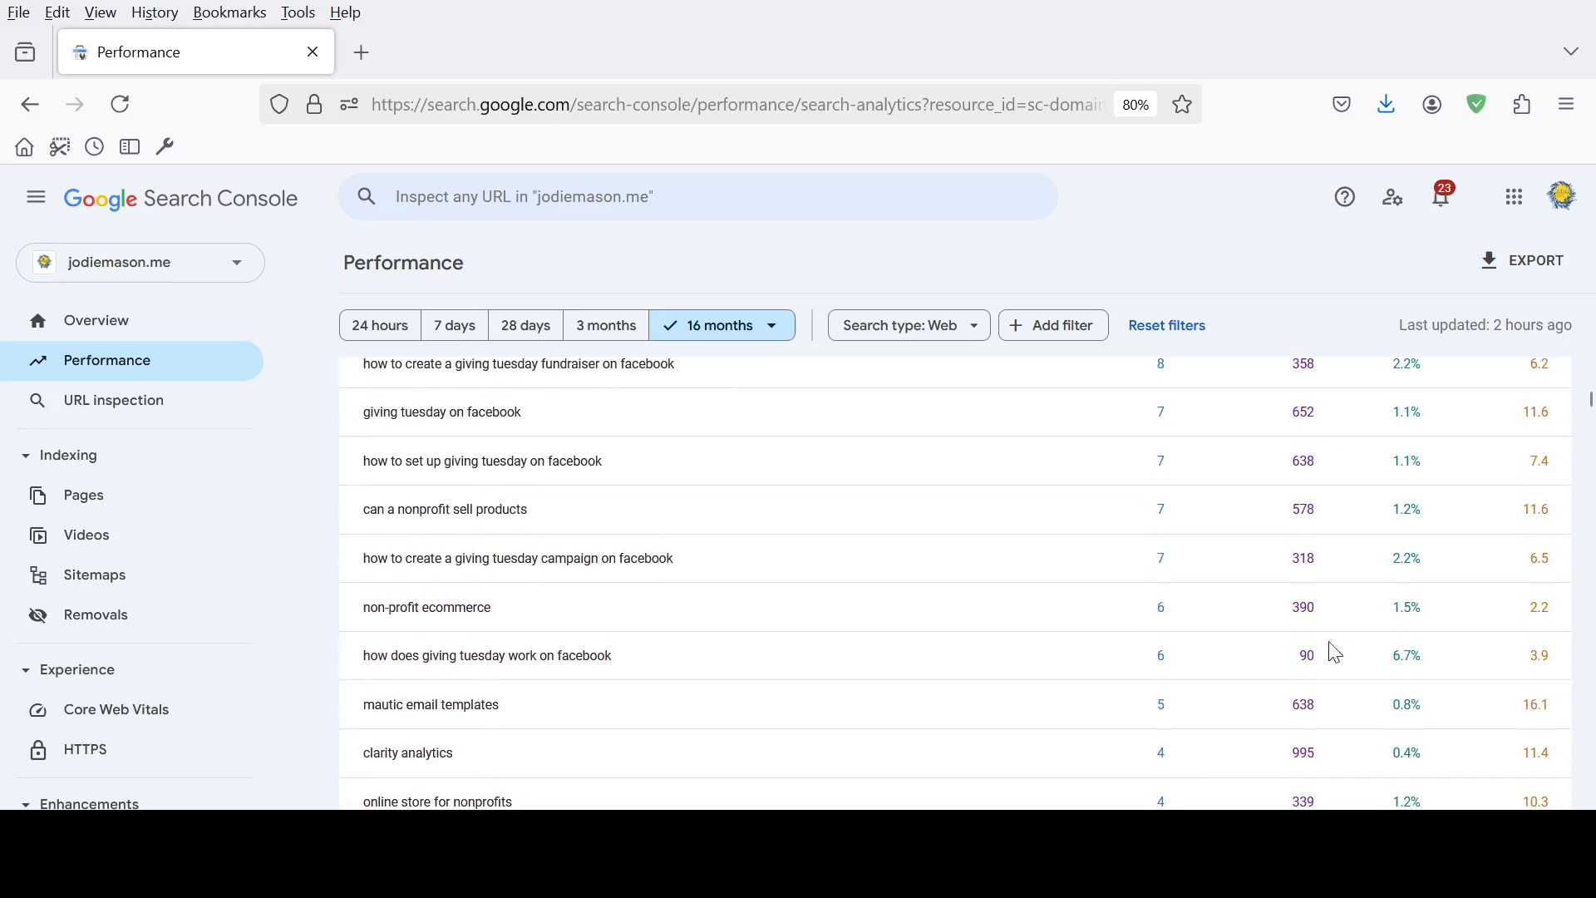
pyautogui.scroll(5, 1336, 653)
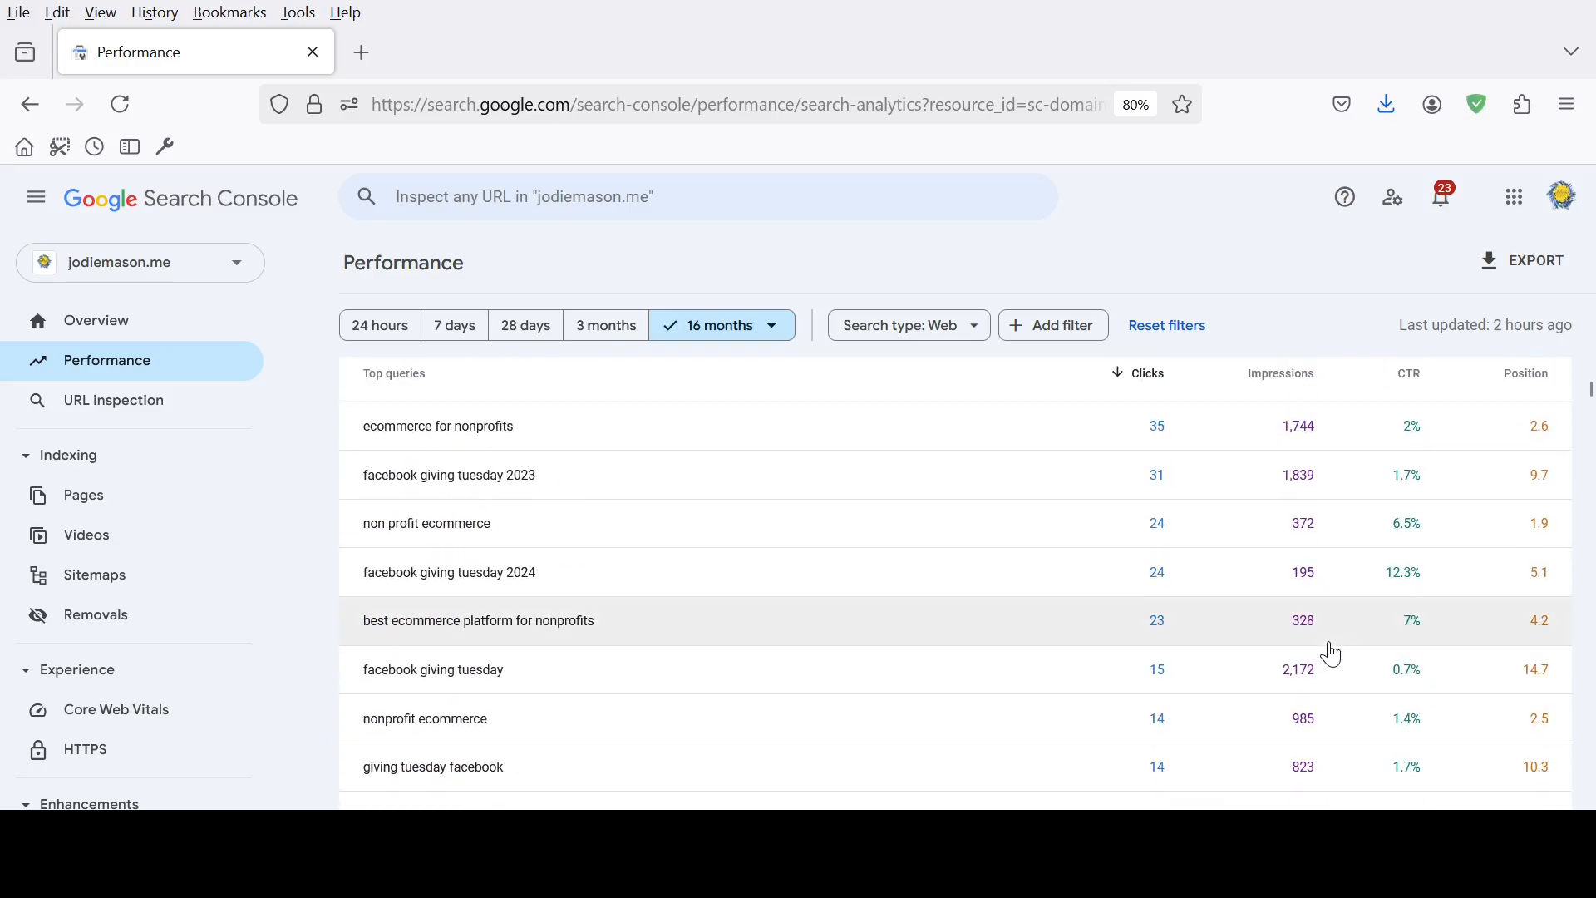
pyautogui.scroll(1, 1323, 565)
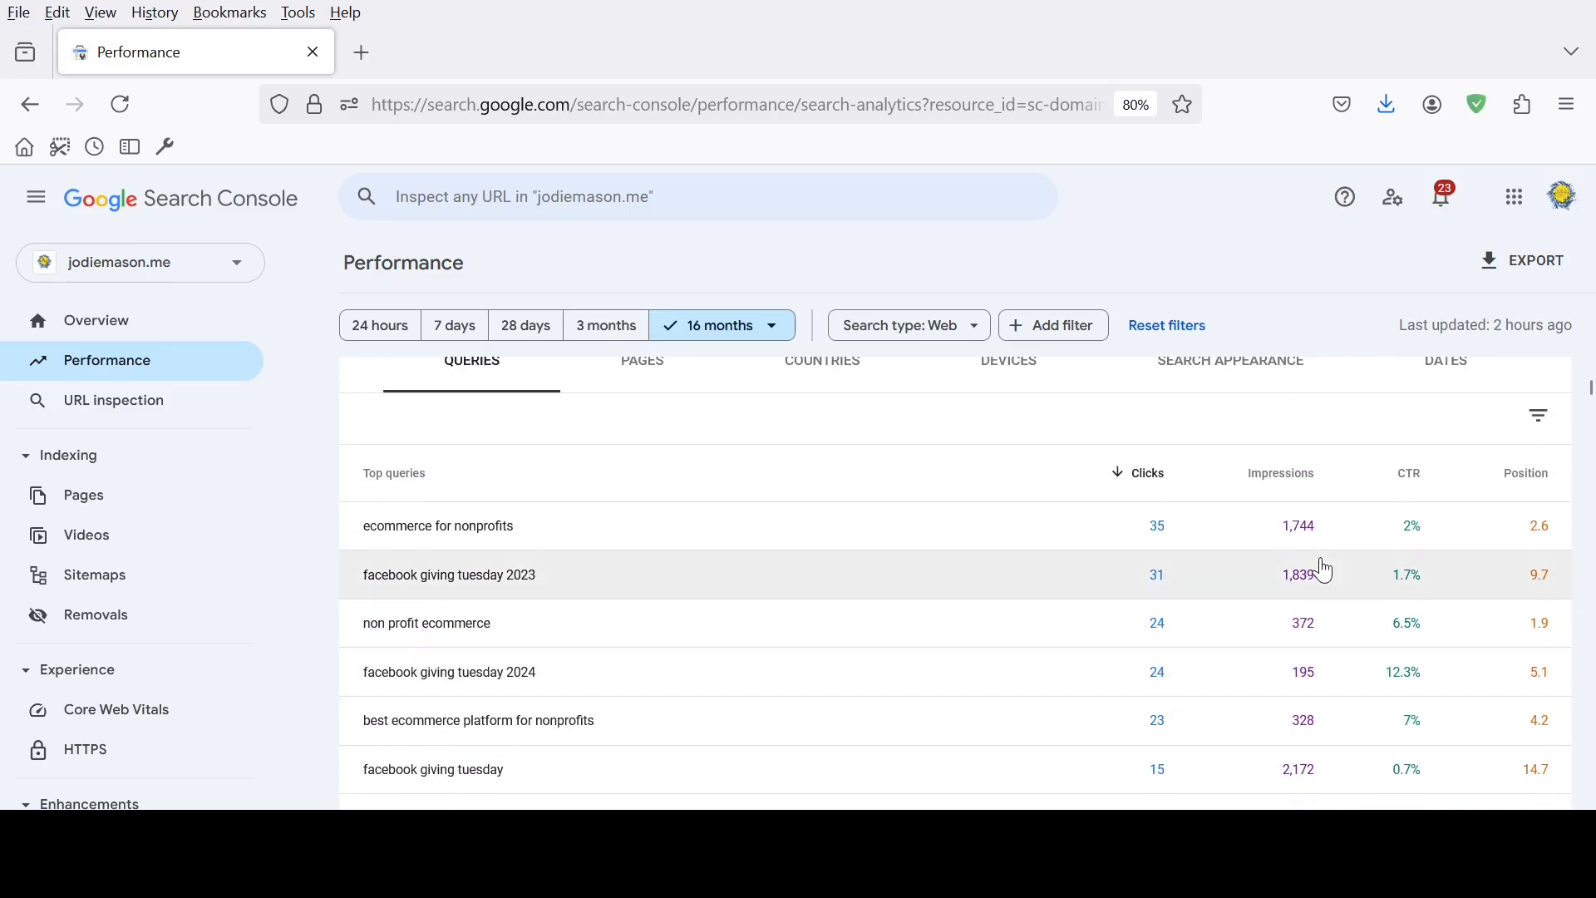
pyautogui.scroll(1, 1322, 564)
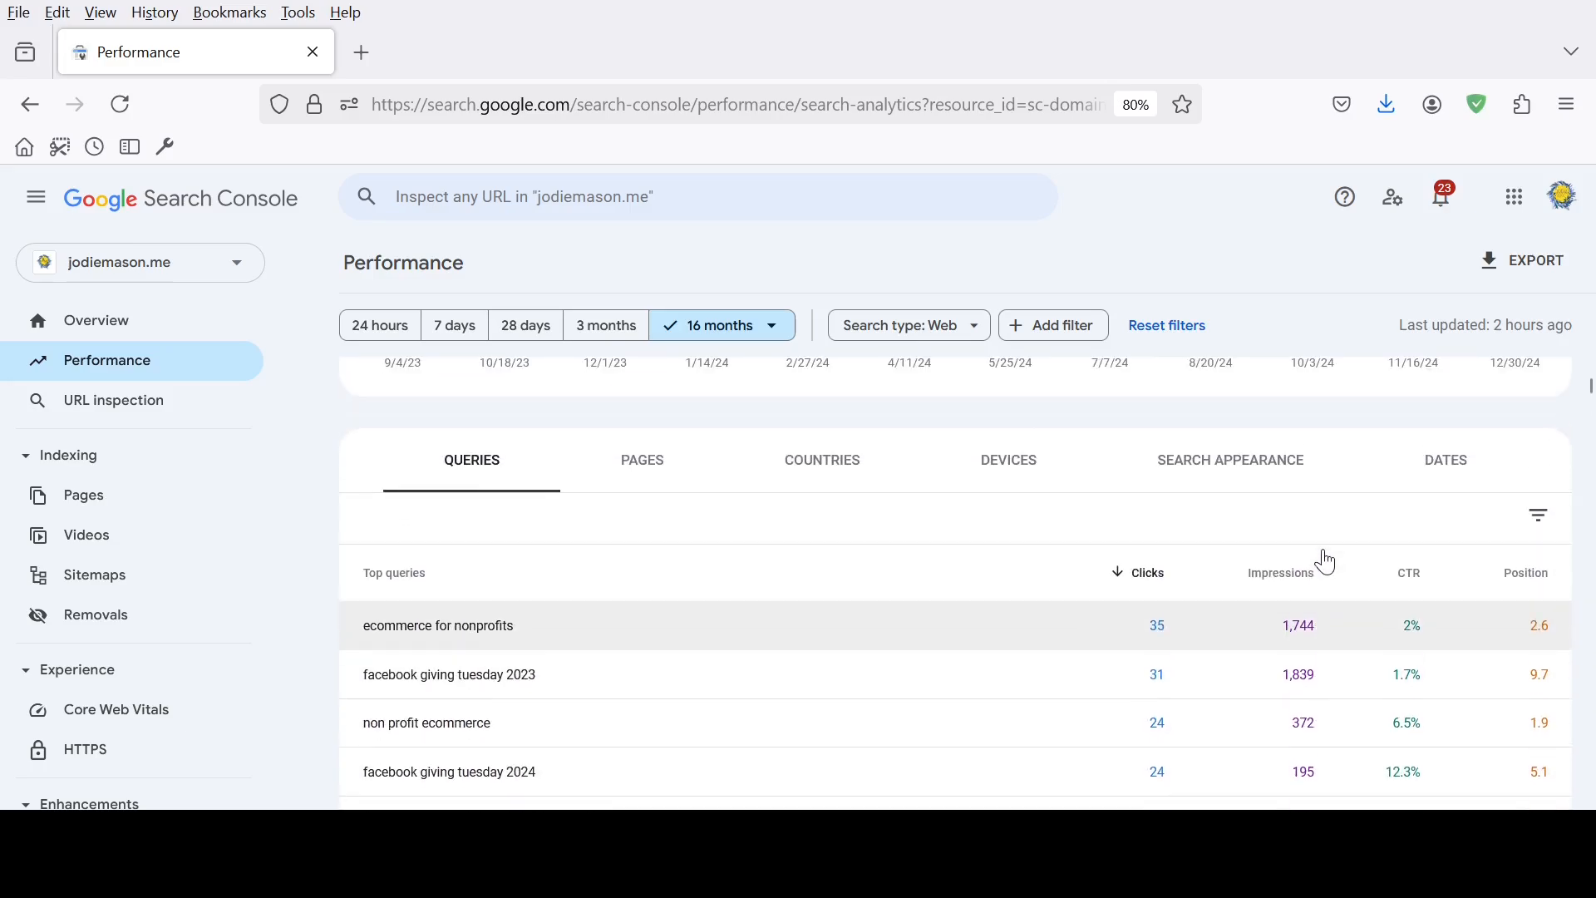
pyautogui.click(1276, 575)
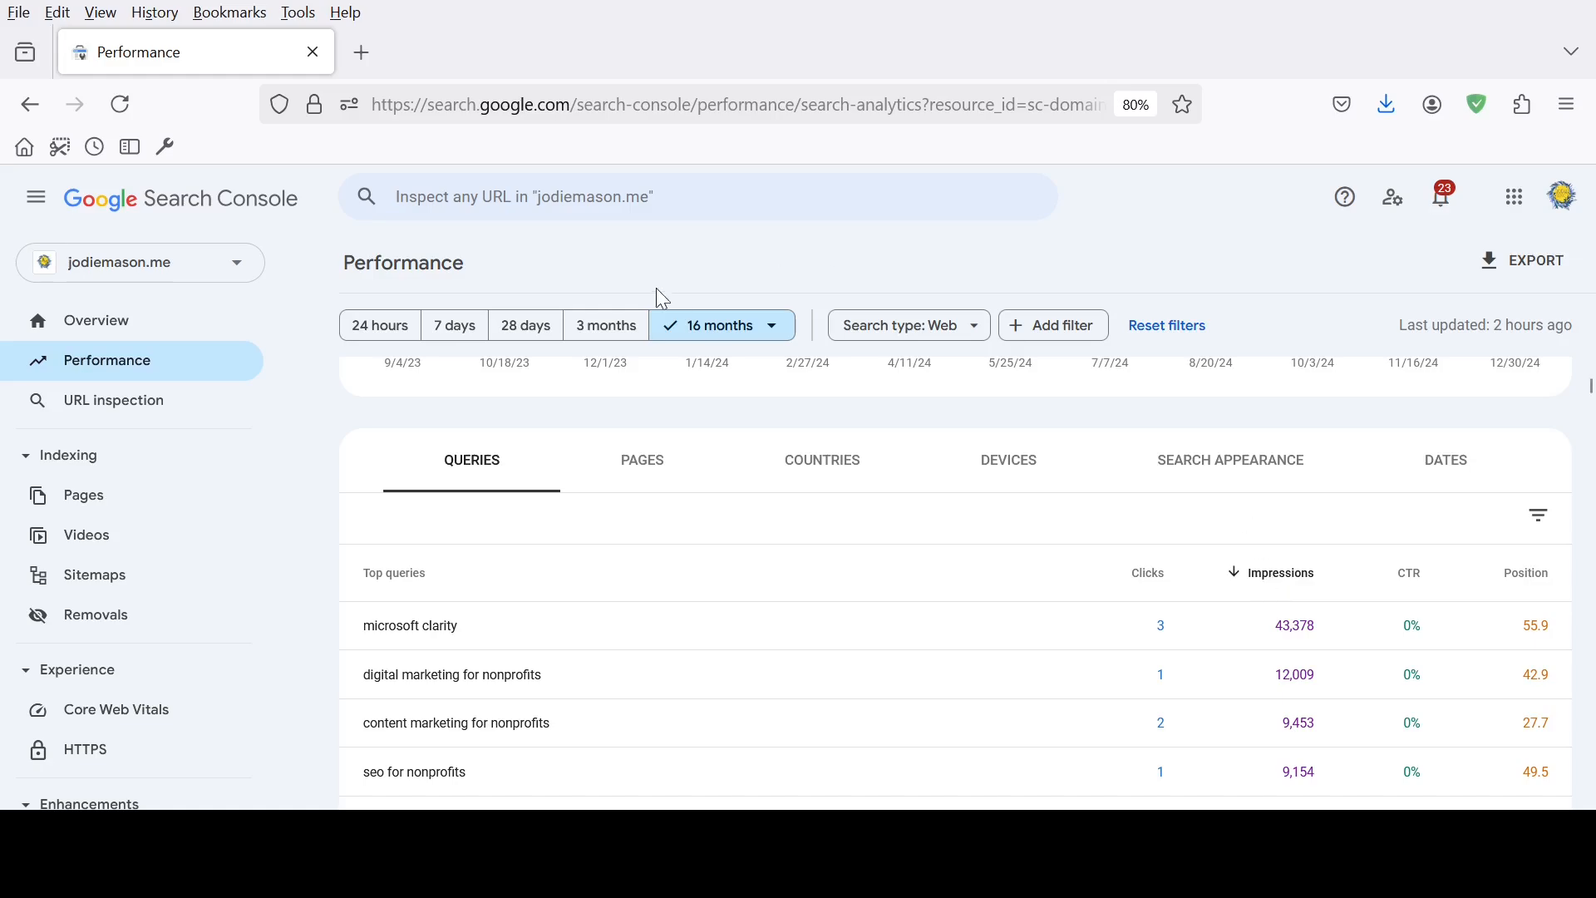
# Limit the report to the last 28 days and sort its top queries by impressions in descending order
pyautogui.click(527, 329)
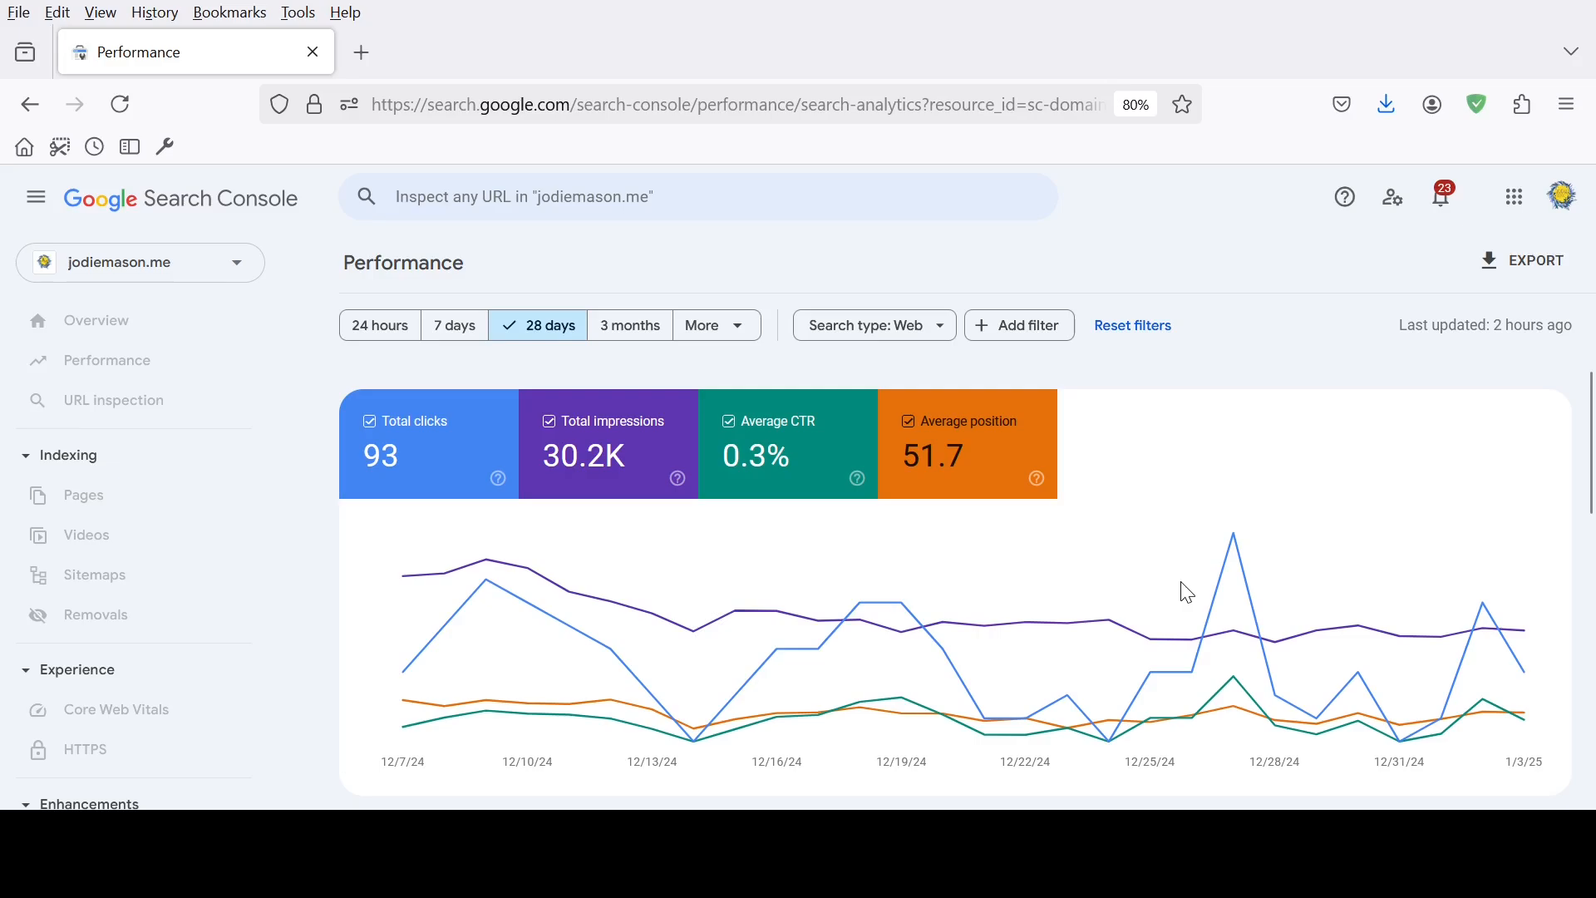
pyautogui.scroll(-5, 1187, 592)
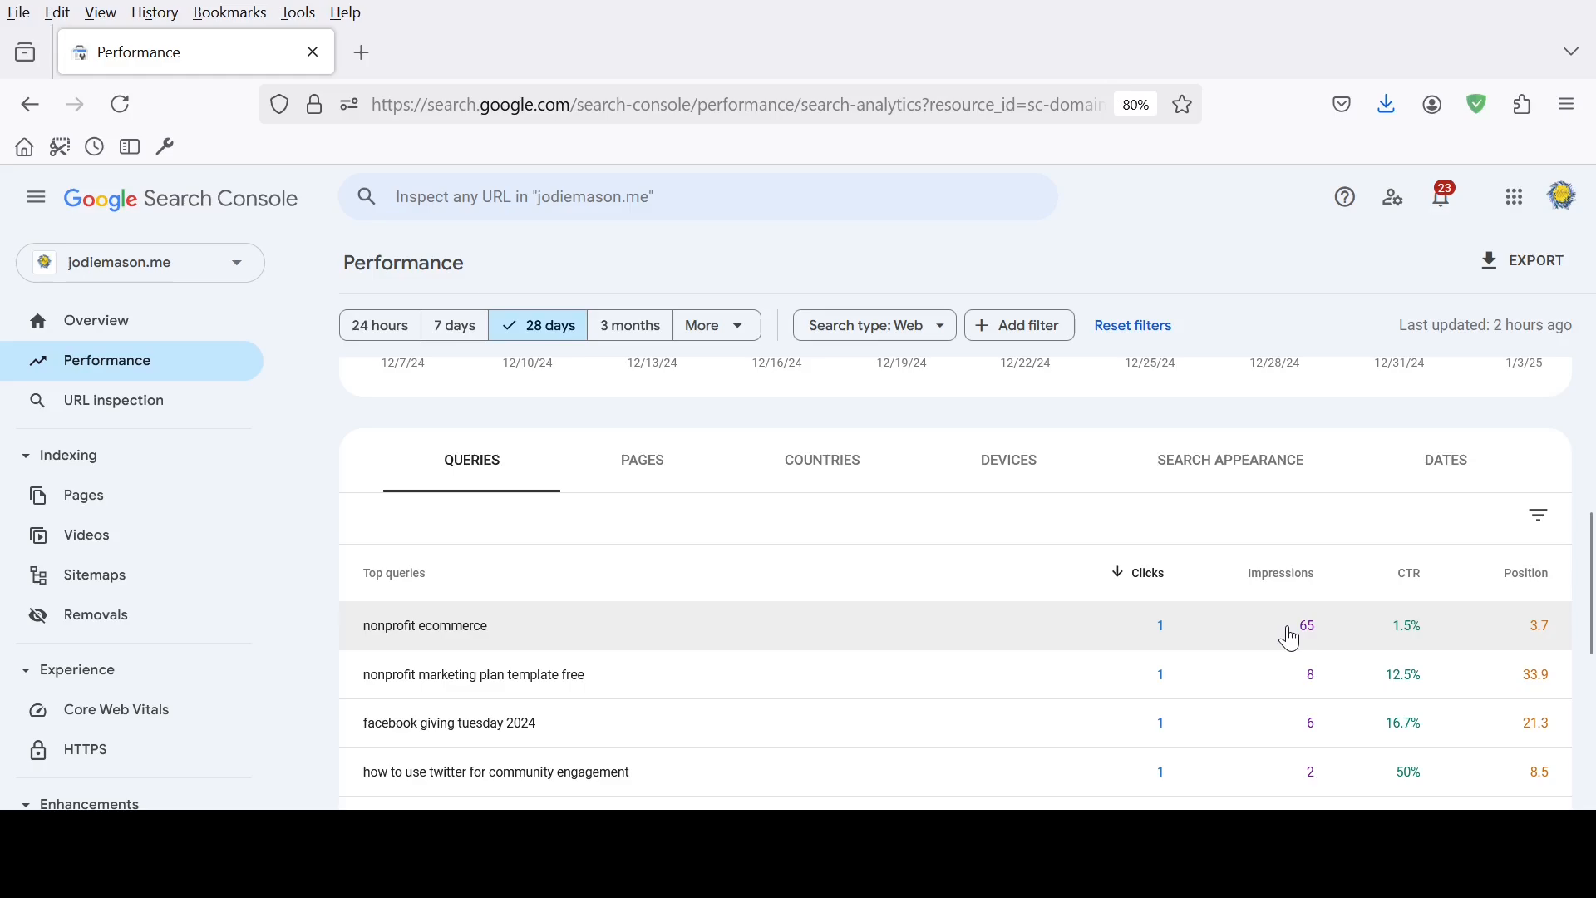
pyautogui.click(1281, 574)
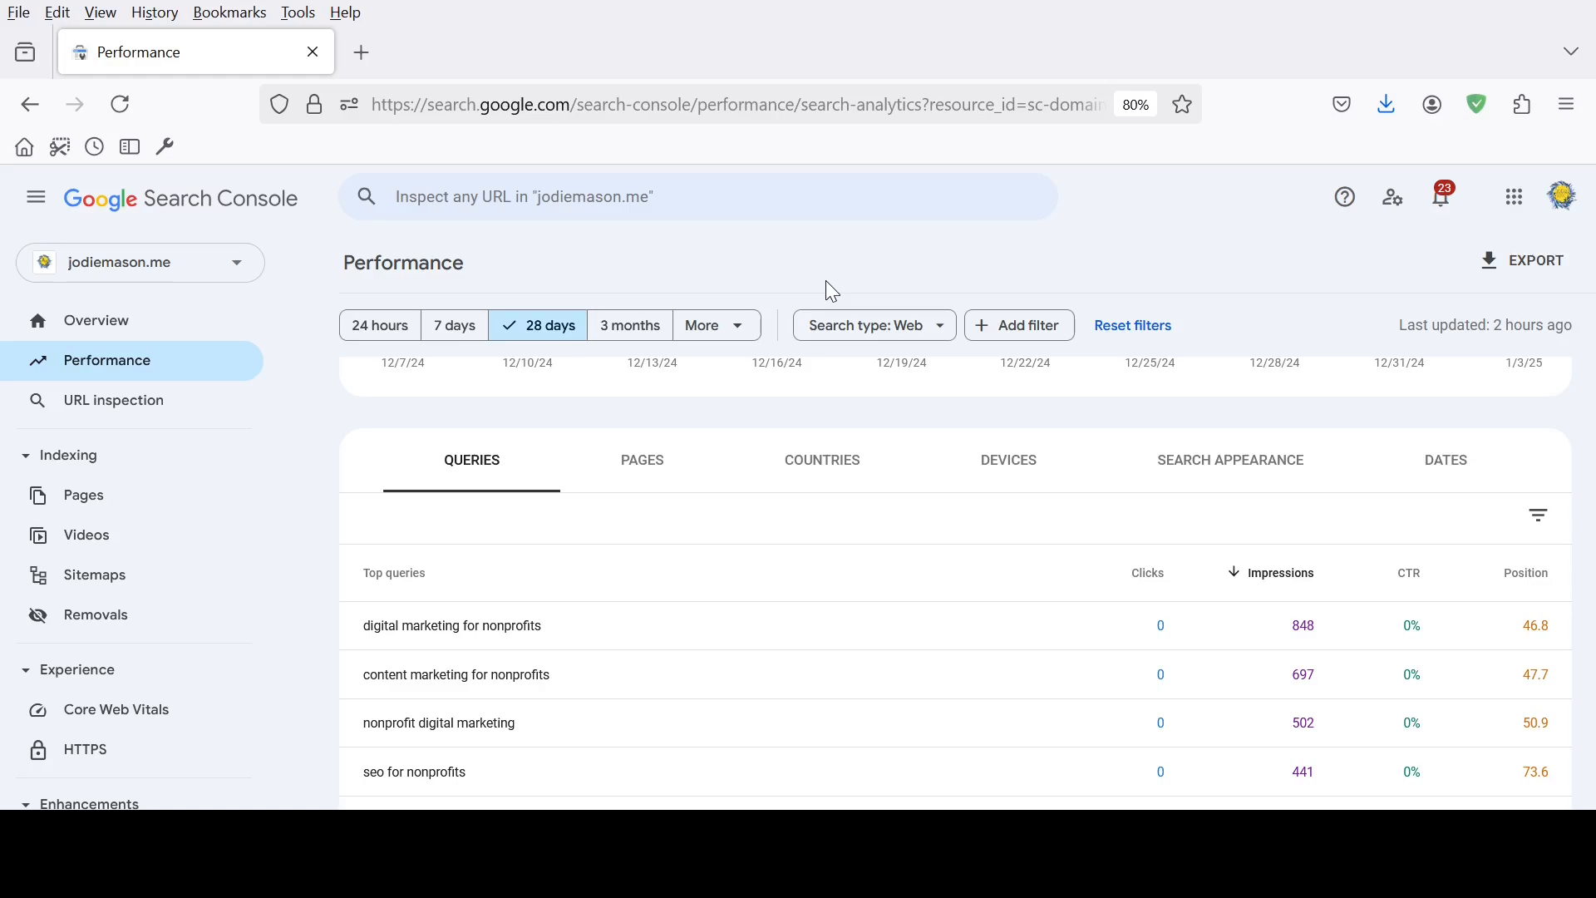
# Set the report's date range back to the last 16 months and return to the performance chart
pyautogui.click(718, 325)
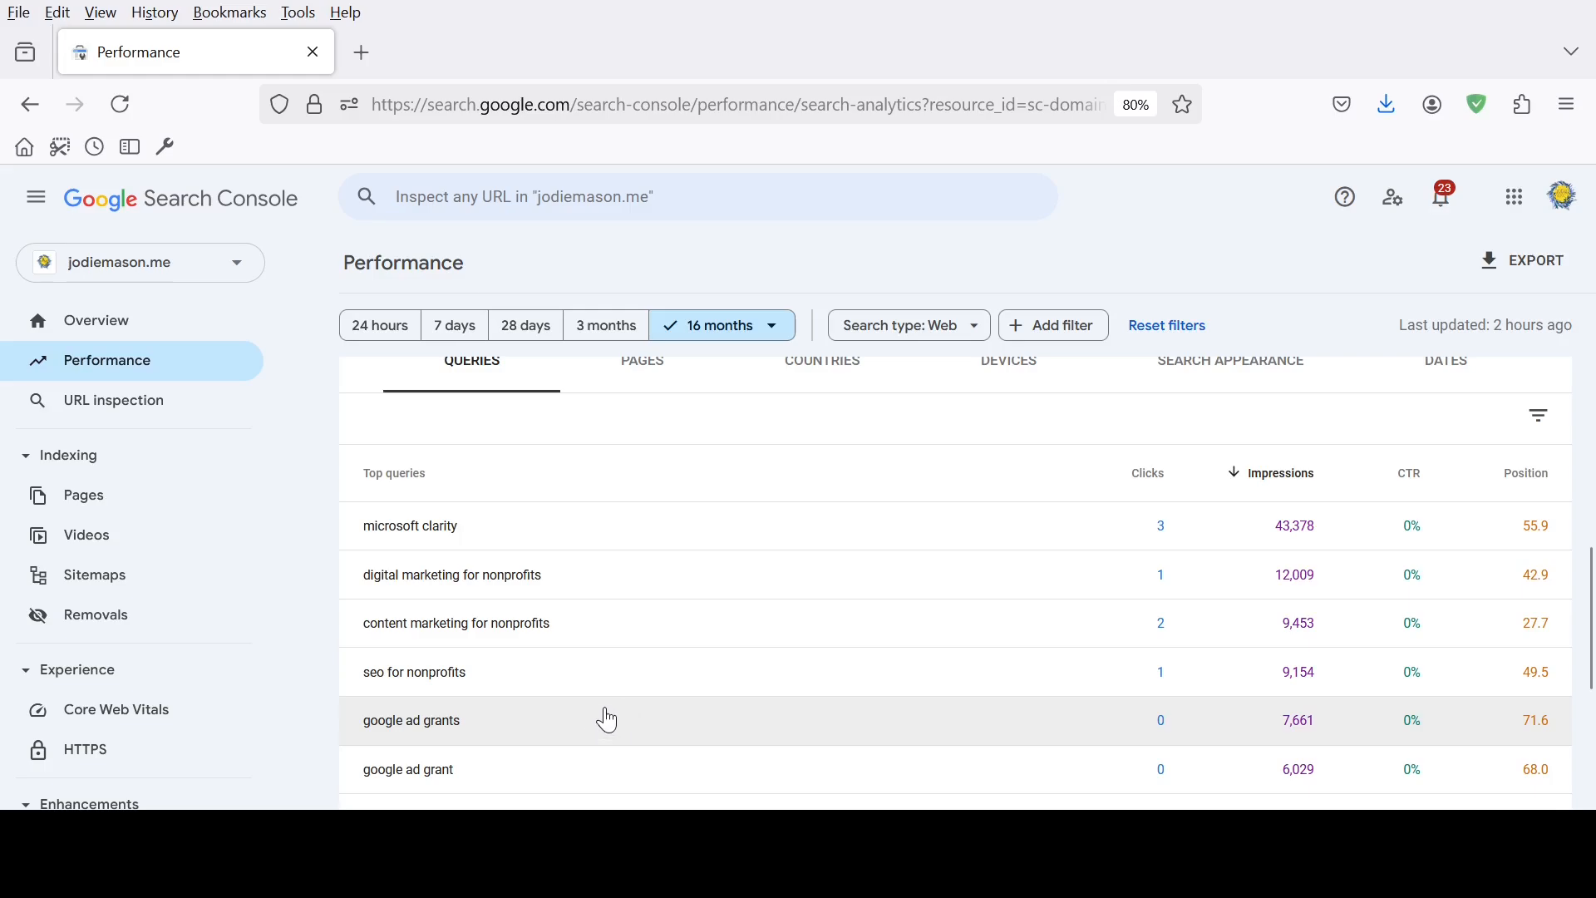
pyautogui.scroll(5, 619, 702)
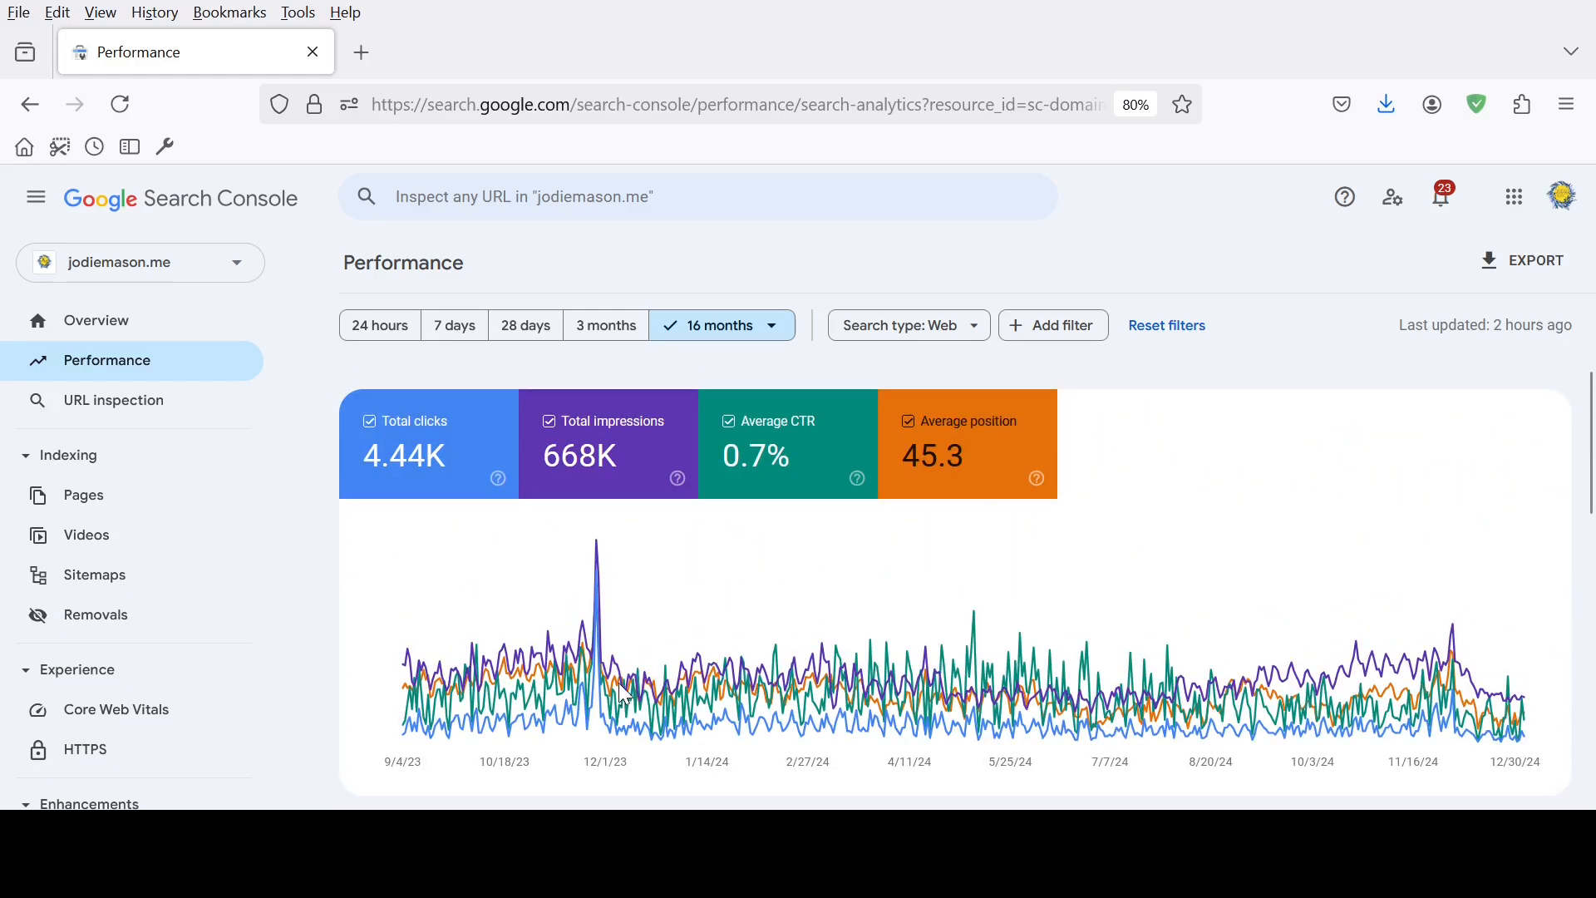
# Filter the performance report to the country United States and bring up its top queries table
pyautogui.moveTo(670, 610)
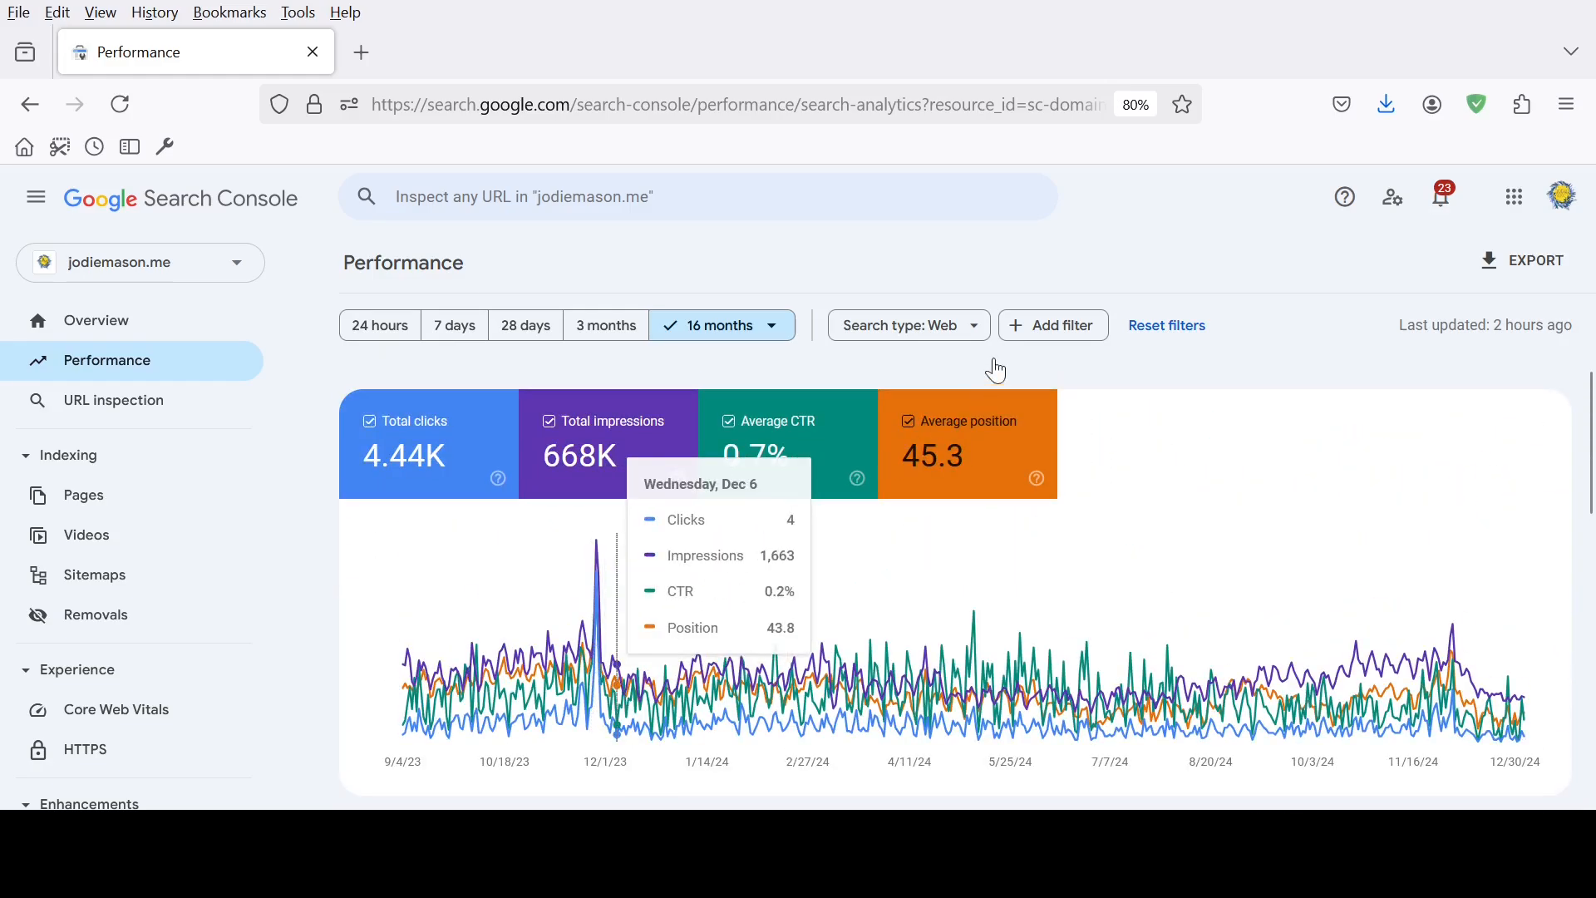
pyautogui.click(1057, 337)
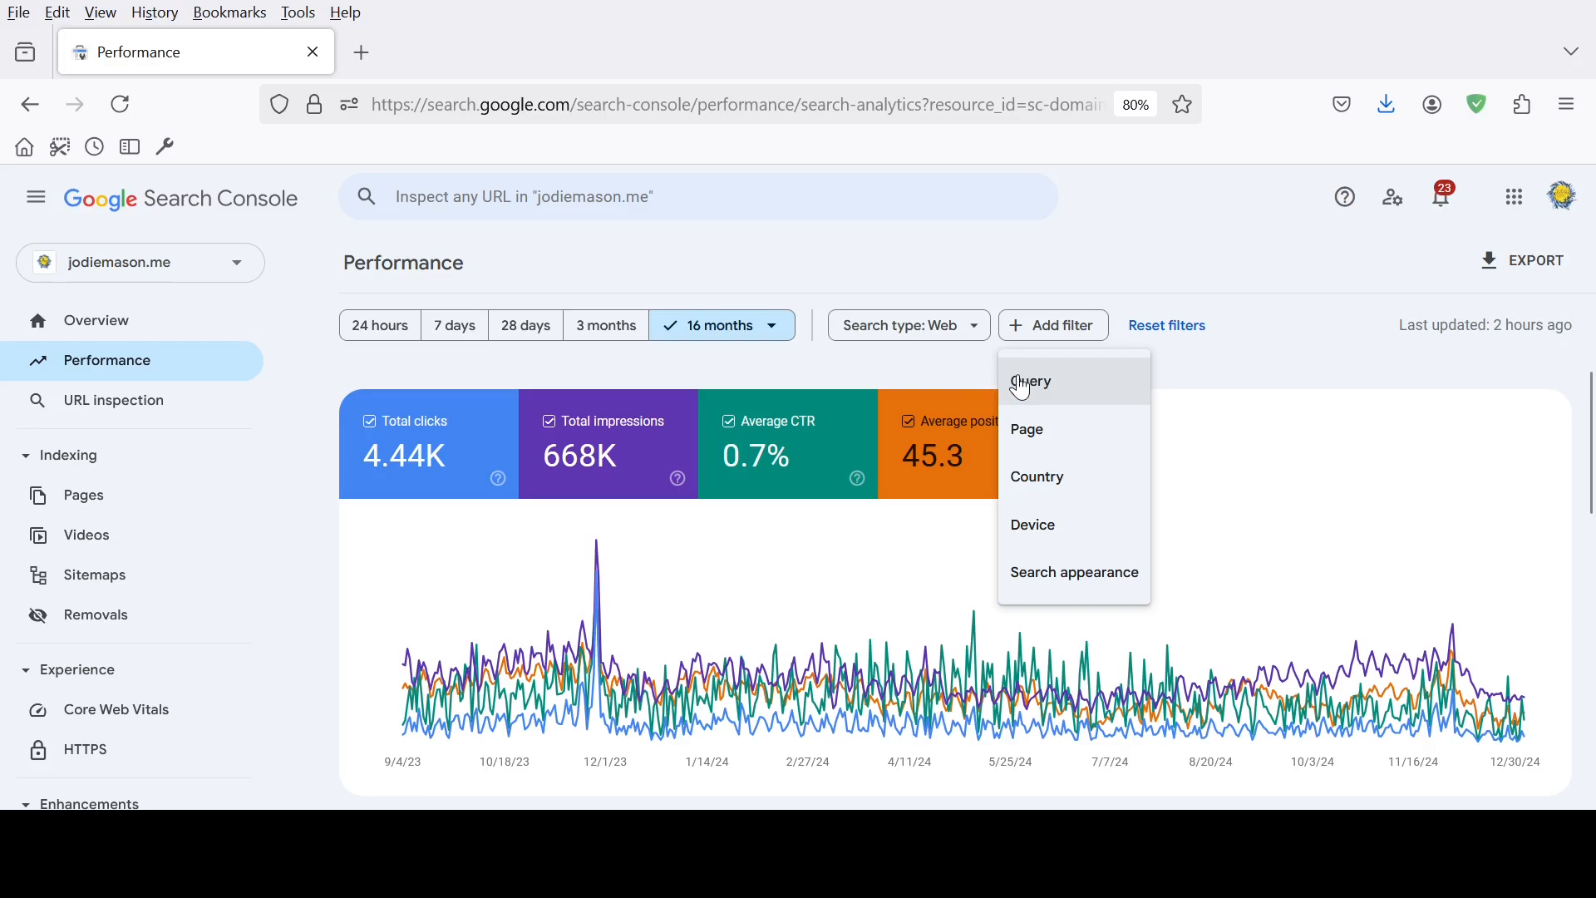
pyautogui.click(1066, 495)
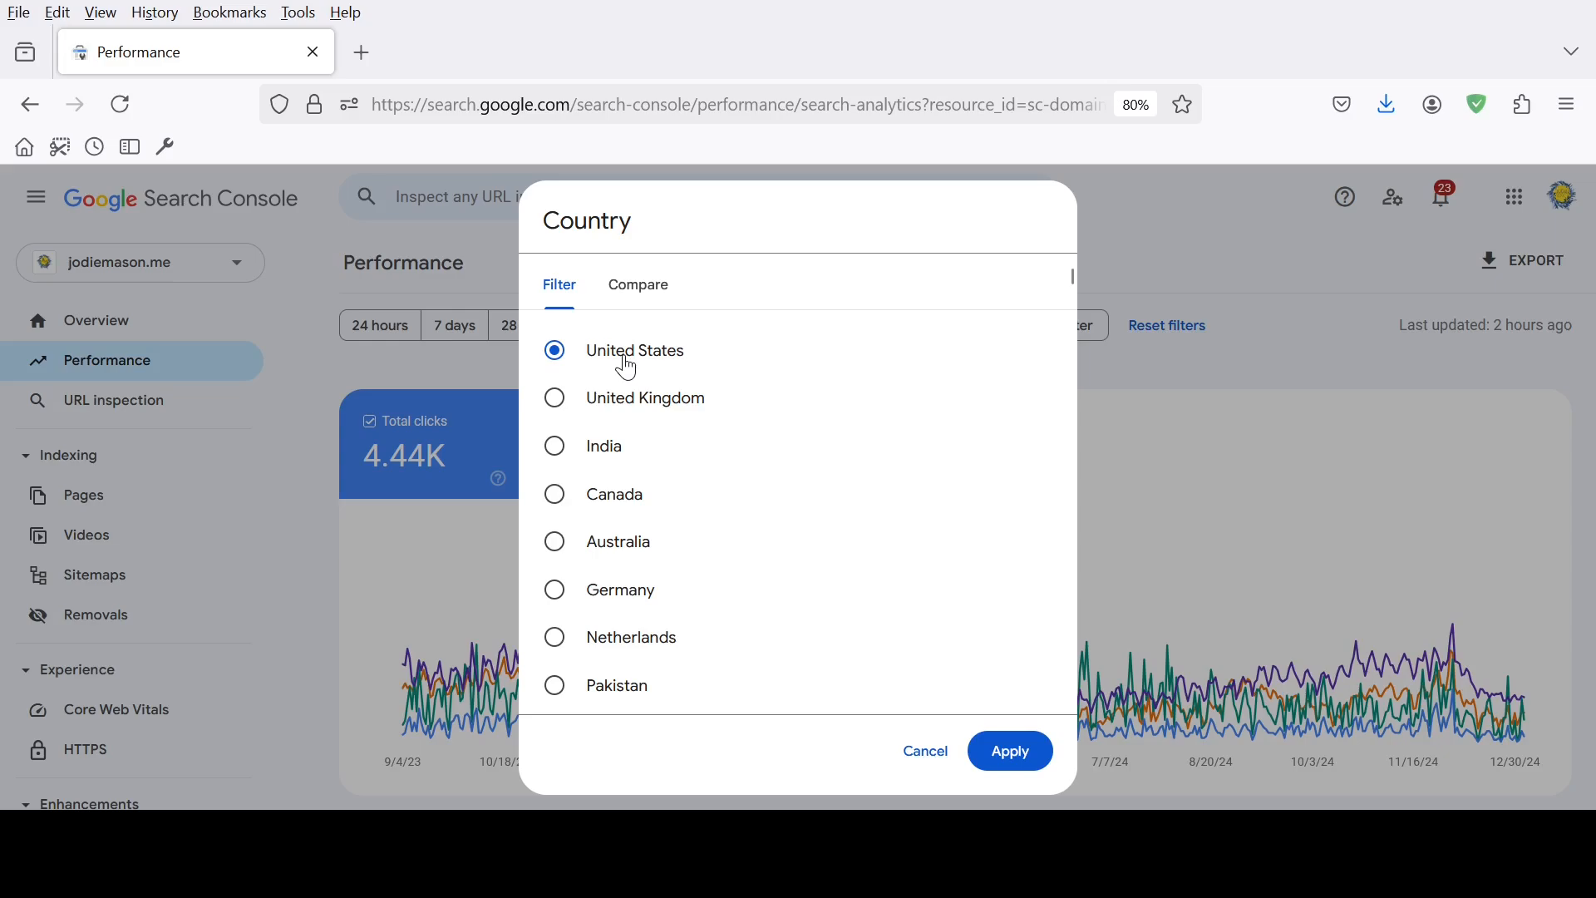
pyautogui.click(1013, 751)
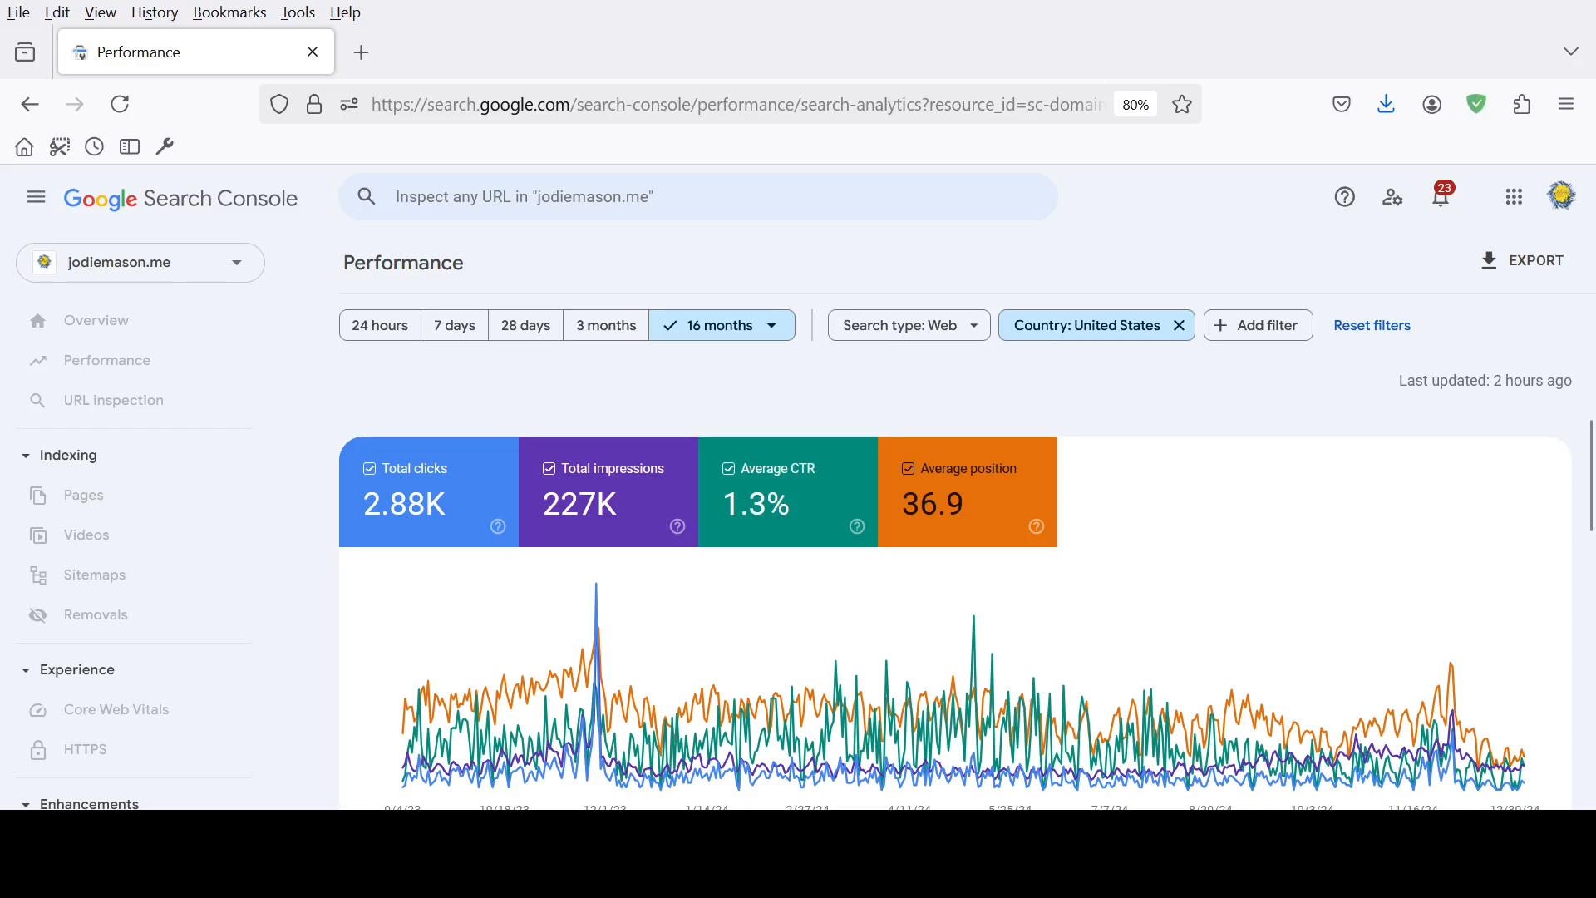
pyautogui.scroll(-5, 1081, 506)
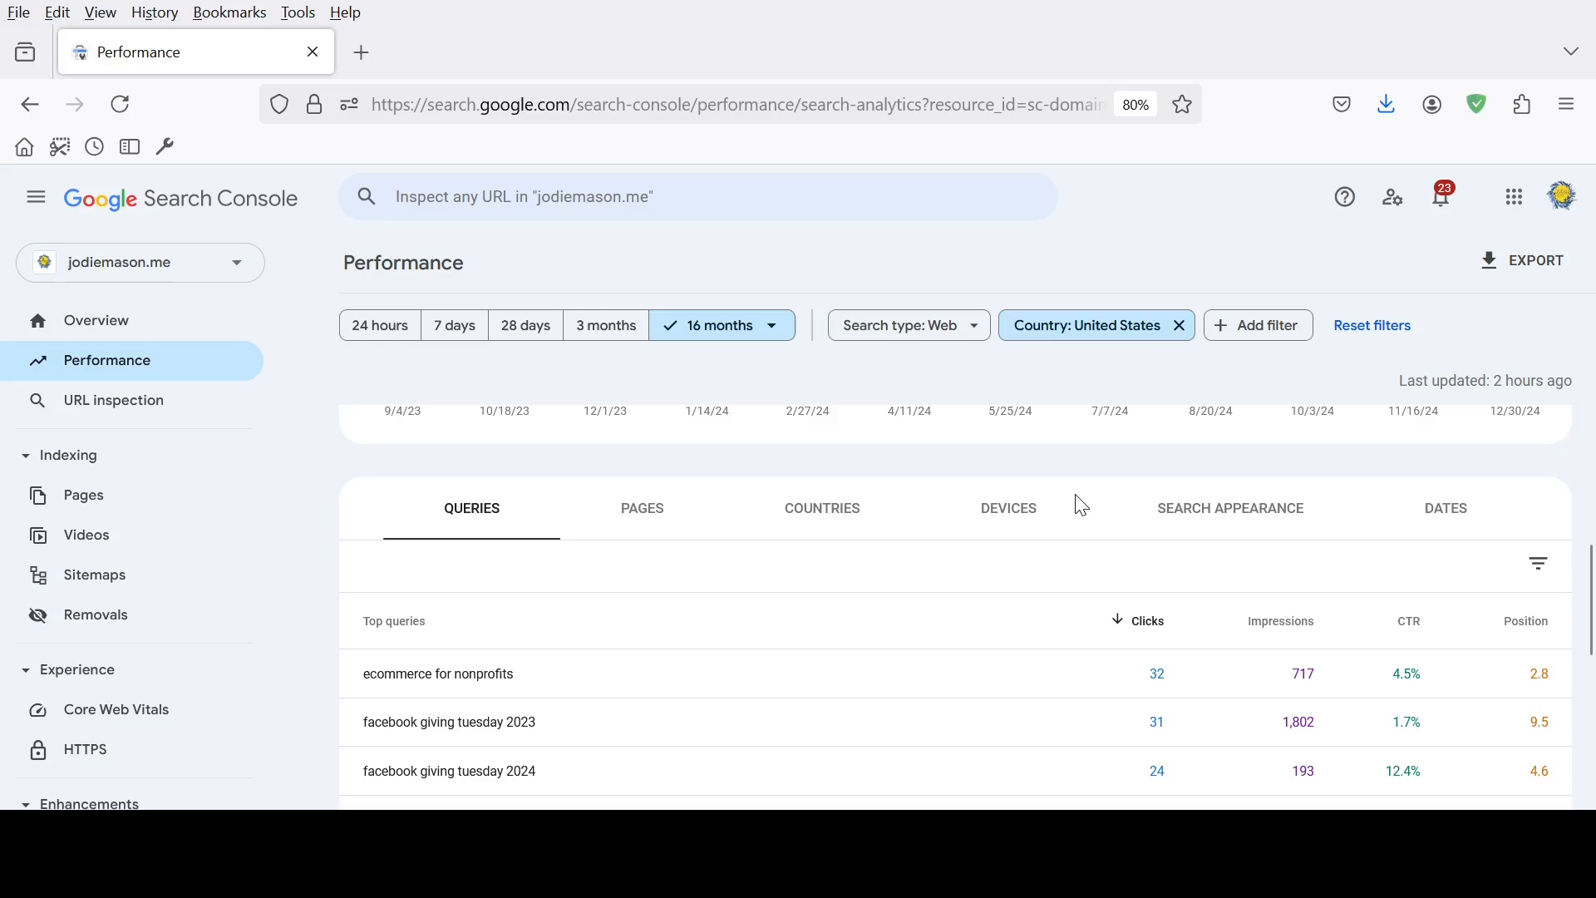
# Add a custom regex query filter that matches (ecommerce) to the performance report
pyautogui.click(1259, 325)
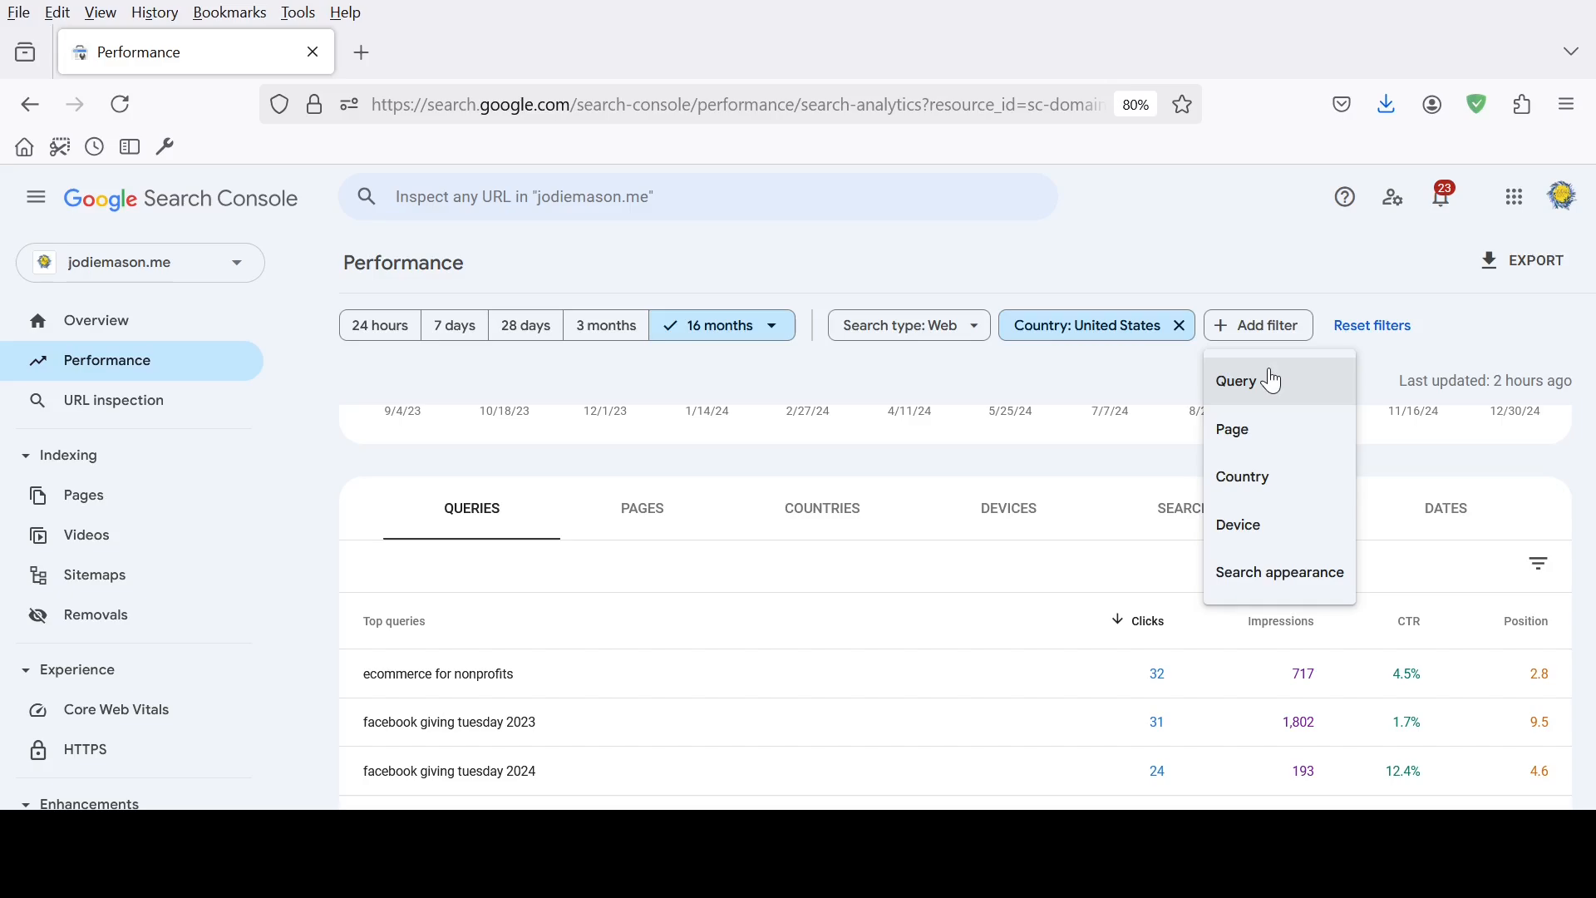
pyautogui.click(1273, 382)
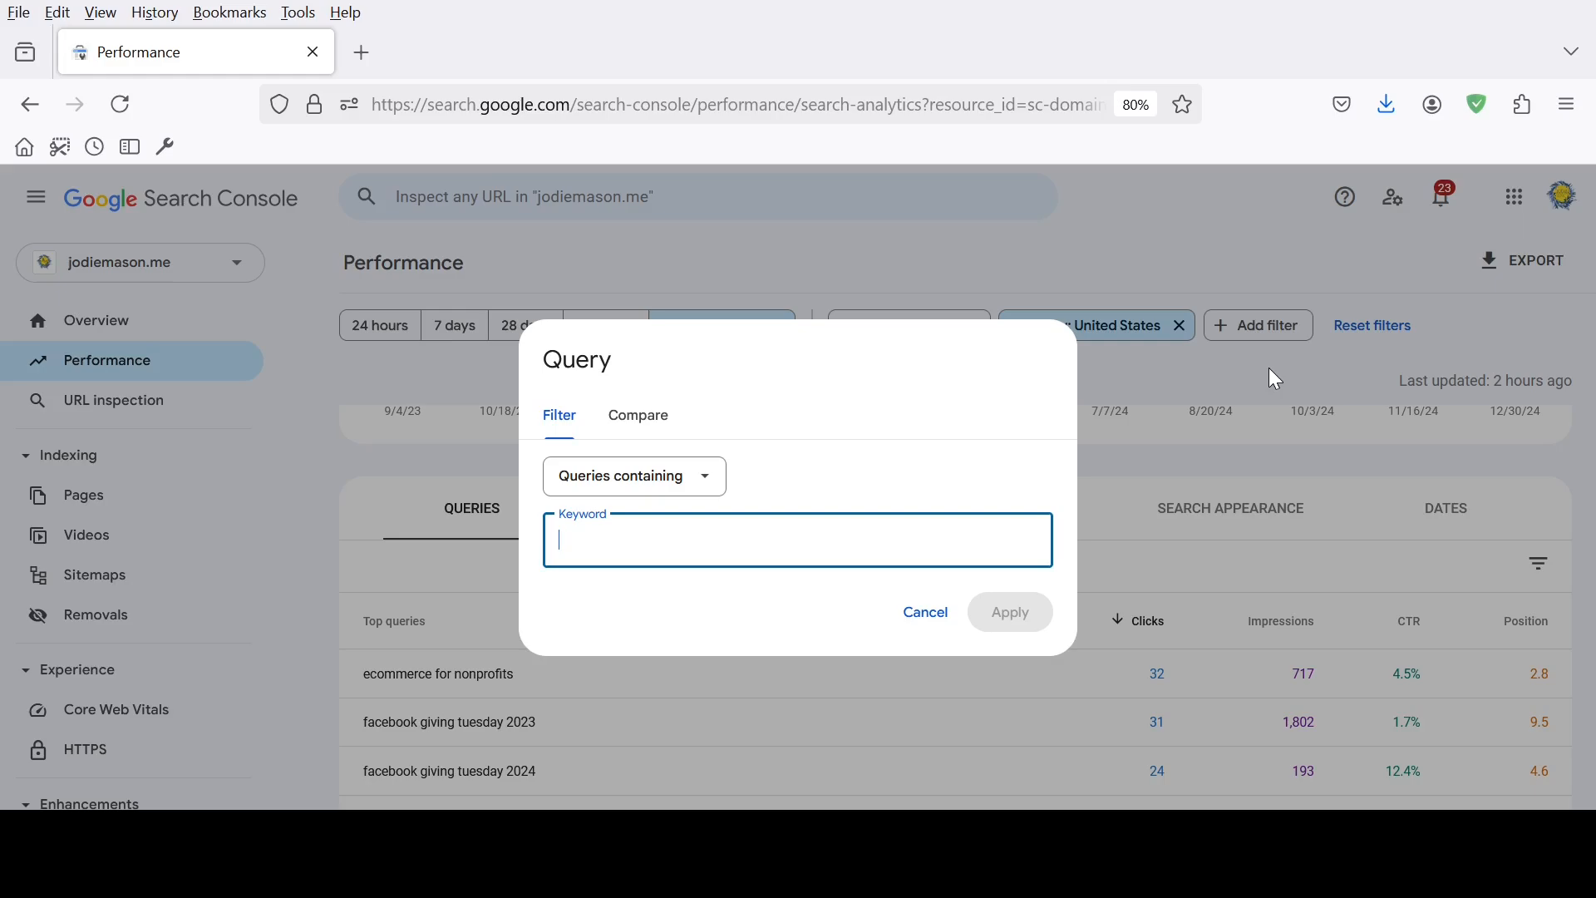
pyautogui.click(649, 477)
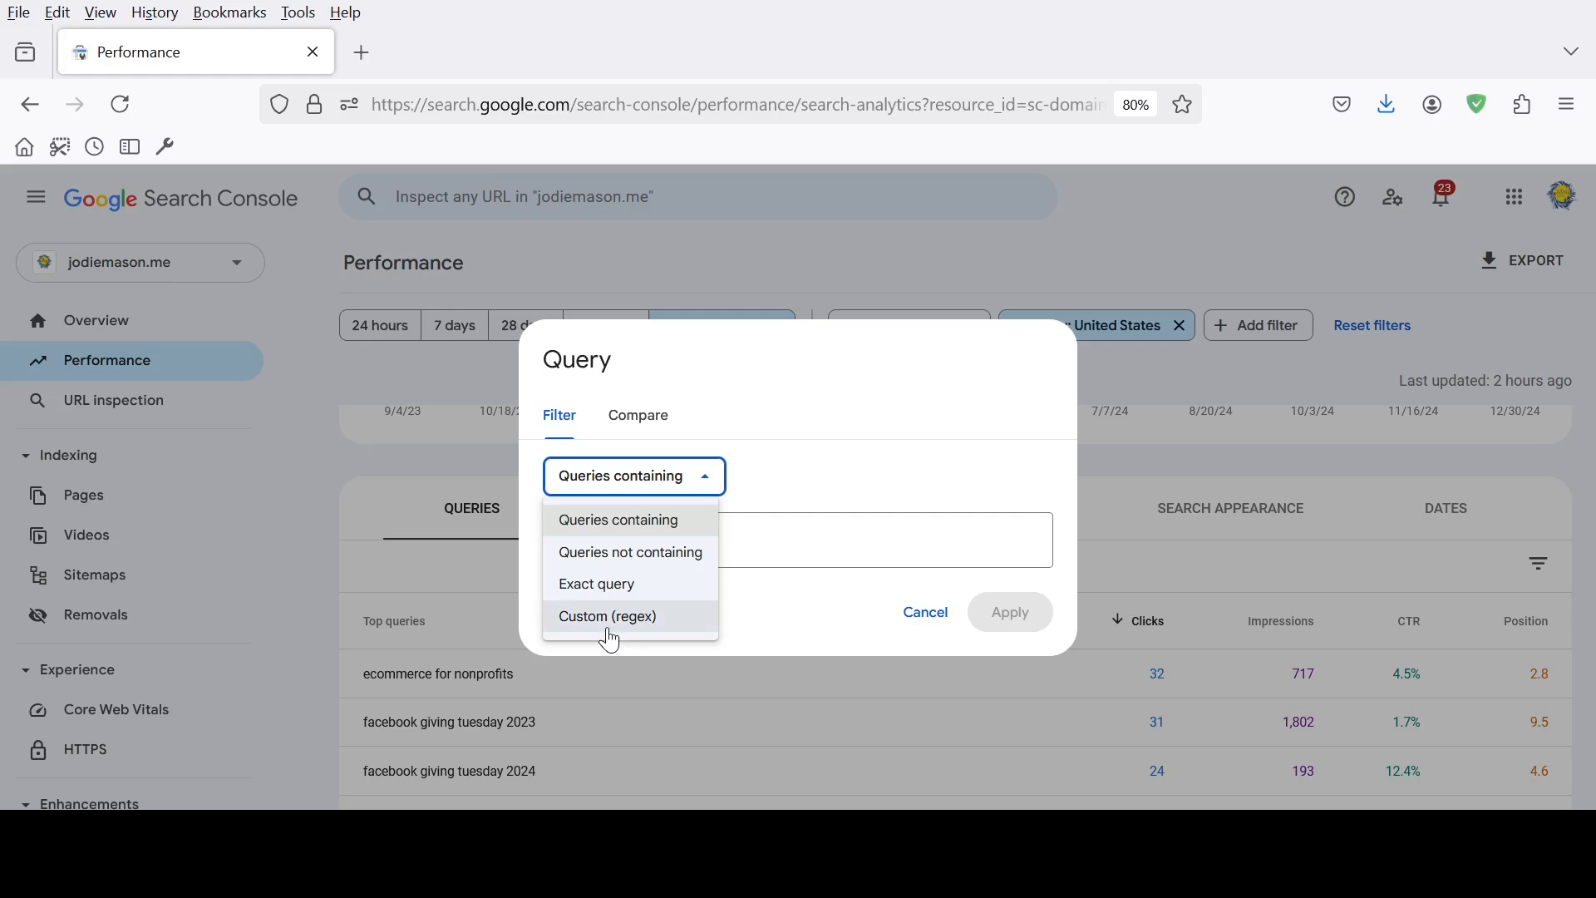
pyautogui.click(611, 619)
pyautogui.write('(')
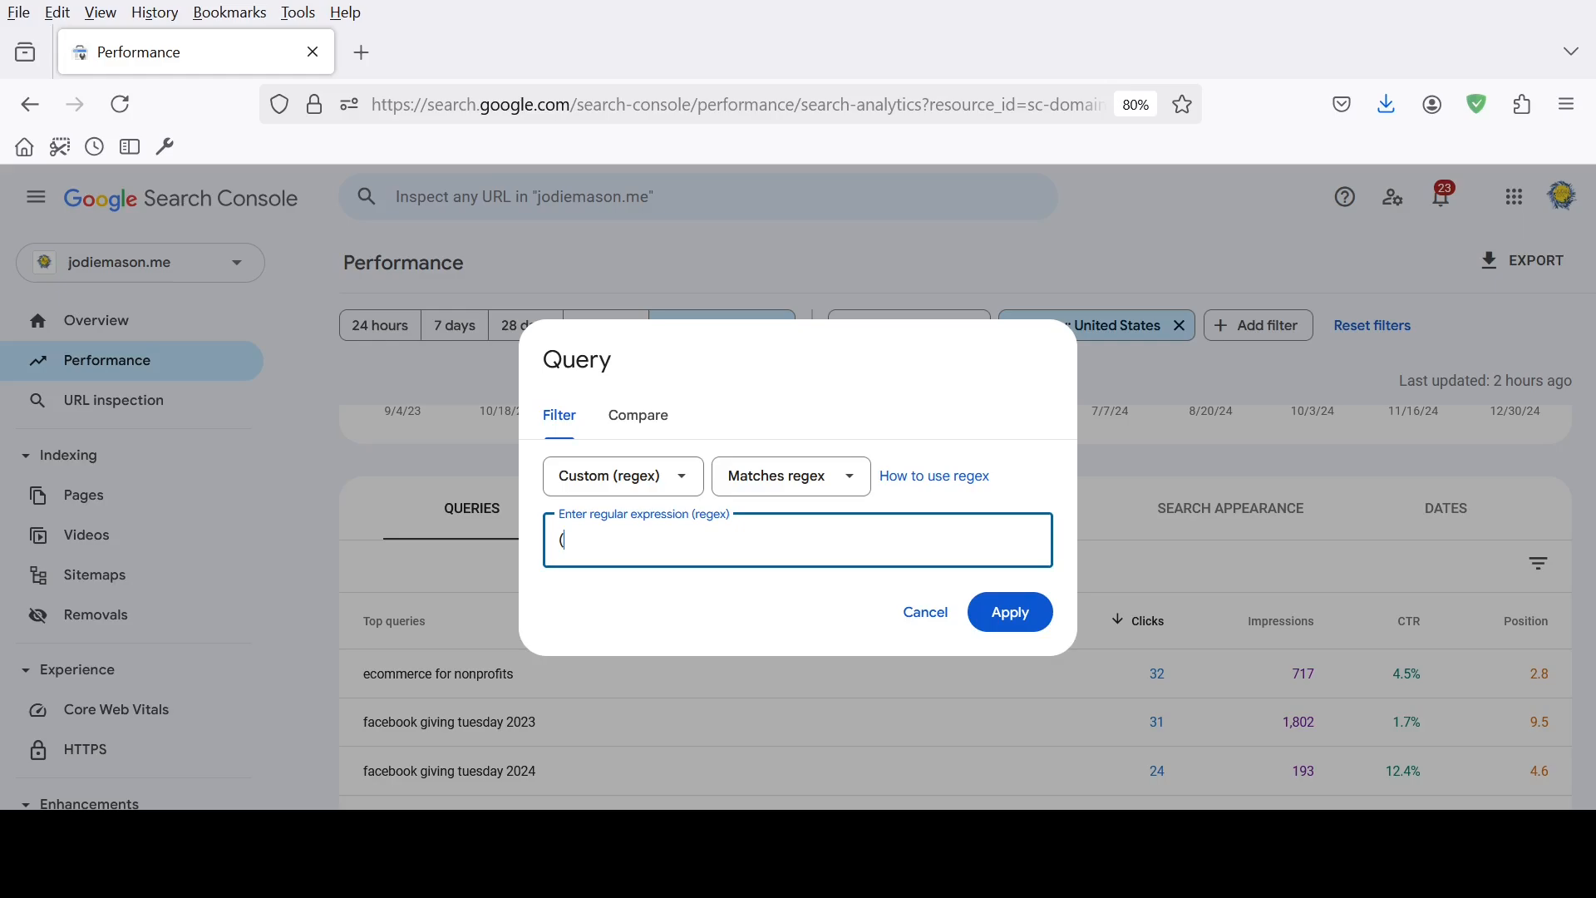
pyautogui.write('ecommerce')
pyautogui.write(')')
pyautogui.click(1026, 625)
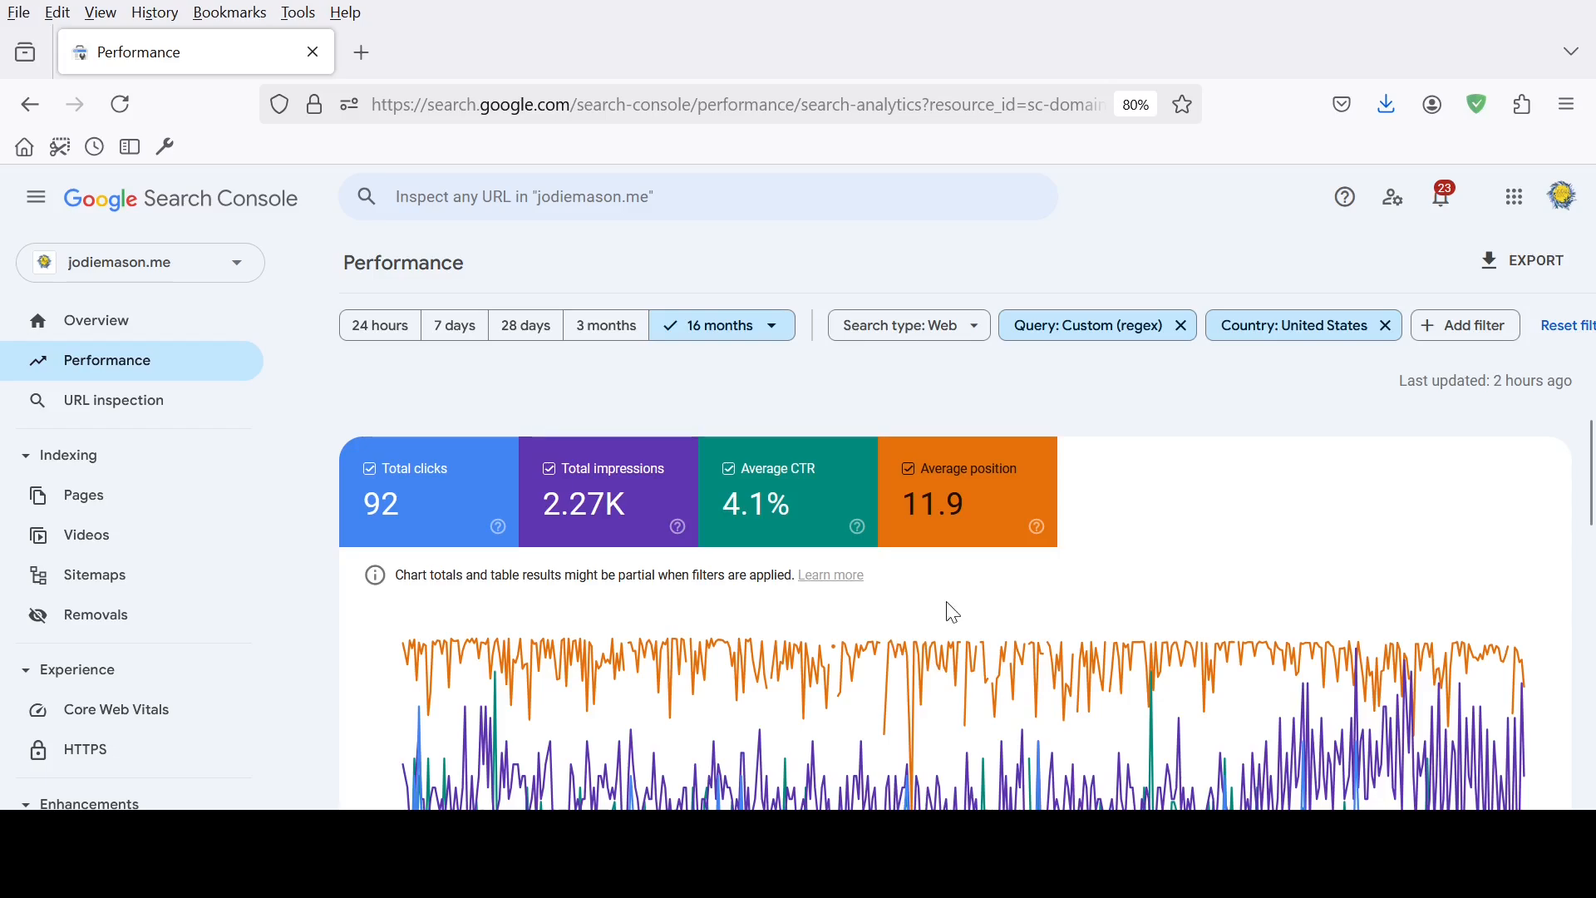
# Look over the matching ecommerce queries and set their table to show 500 rows per page
pyautogui.scroll(-4, 1089, 611)
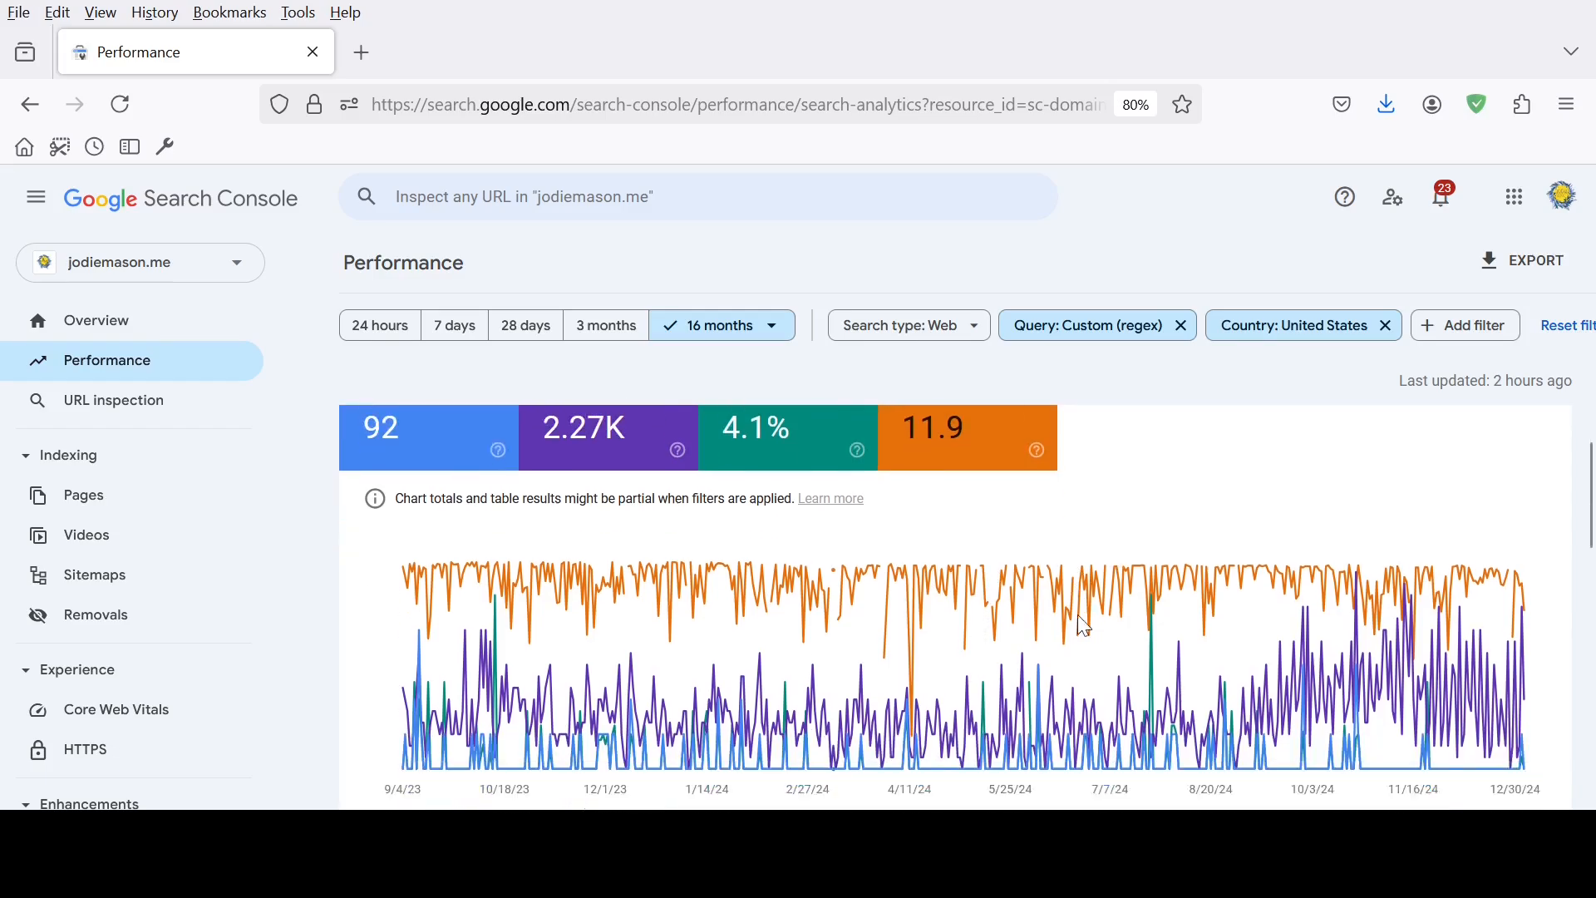
pyautogui.scroll(-1, 1085, 629)
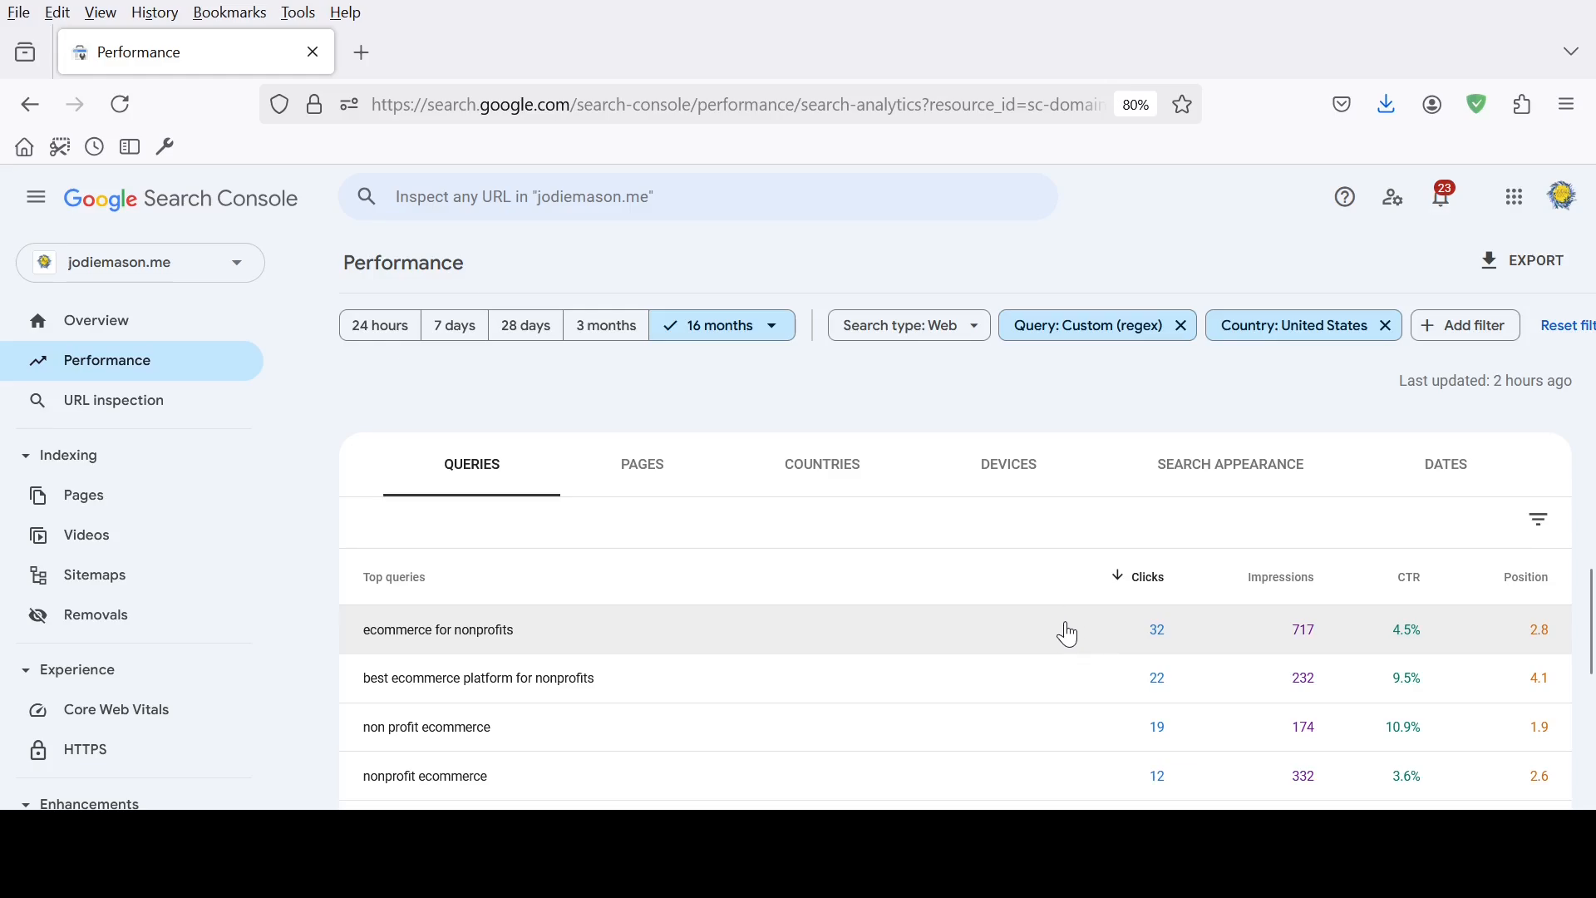
pyautogui.scroll(-2, 1069, 635)
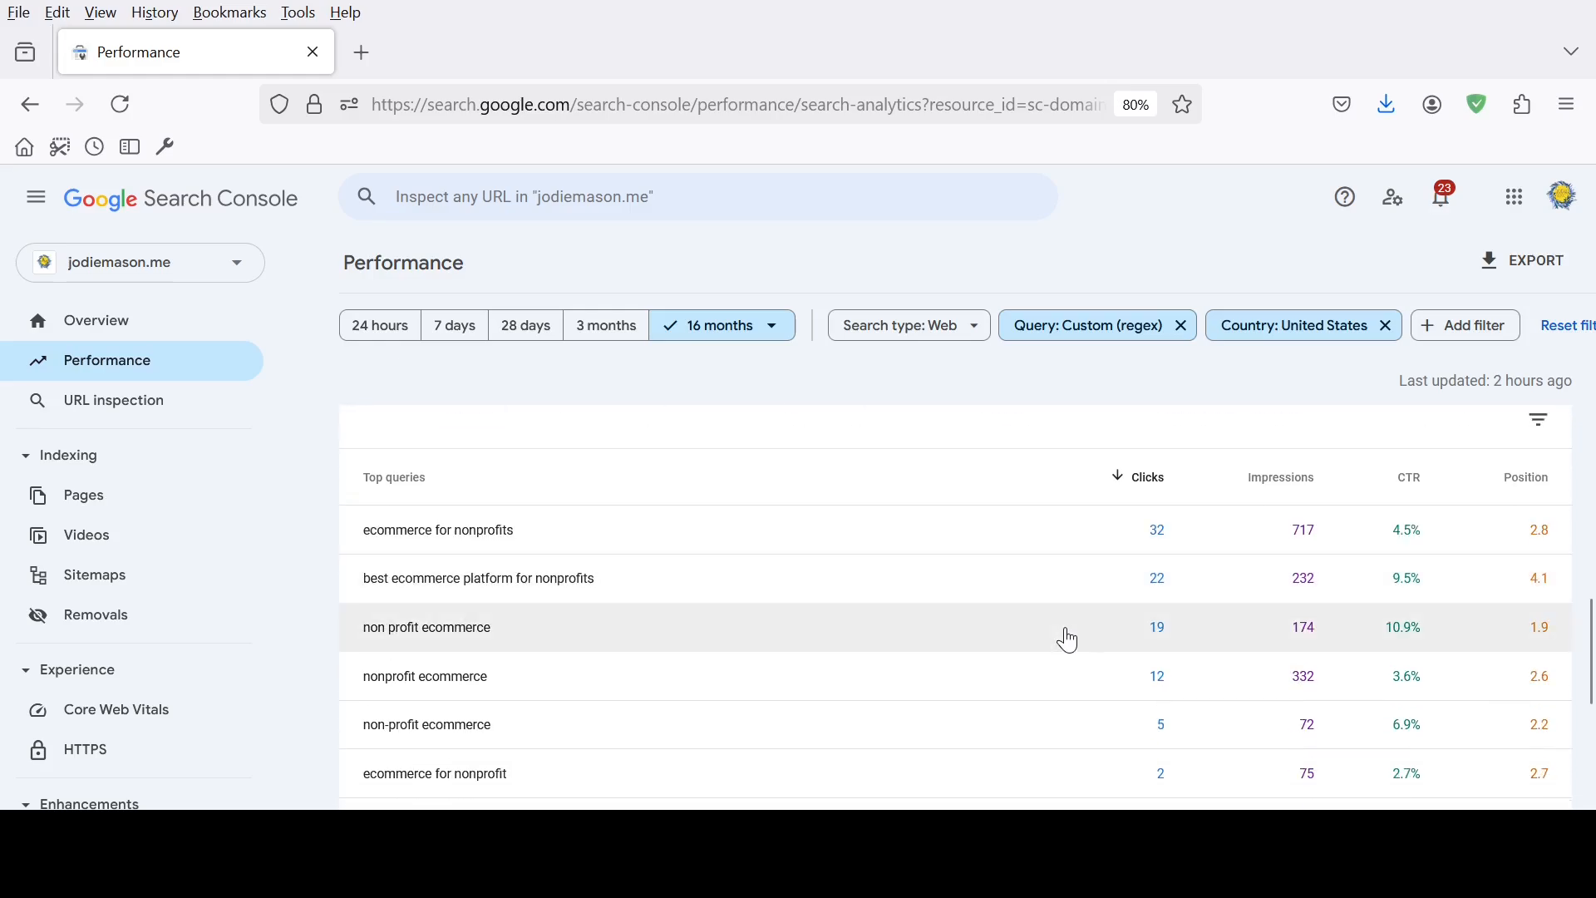
pyautogui.scroll(-4, 1290, 634)
pyautogui.scroll(2, 1455, 578)
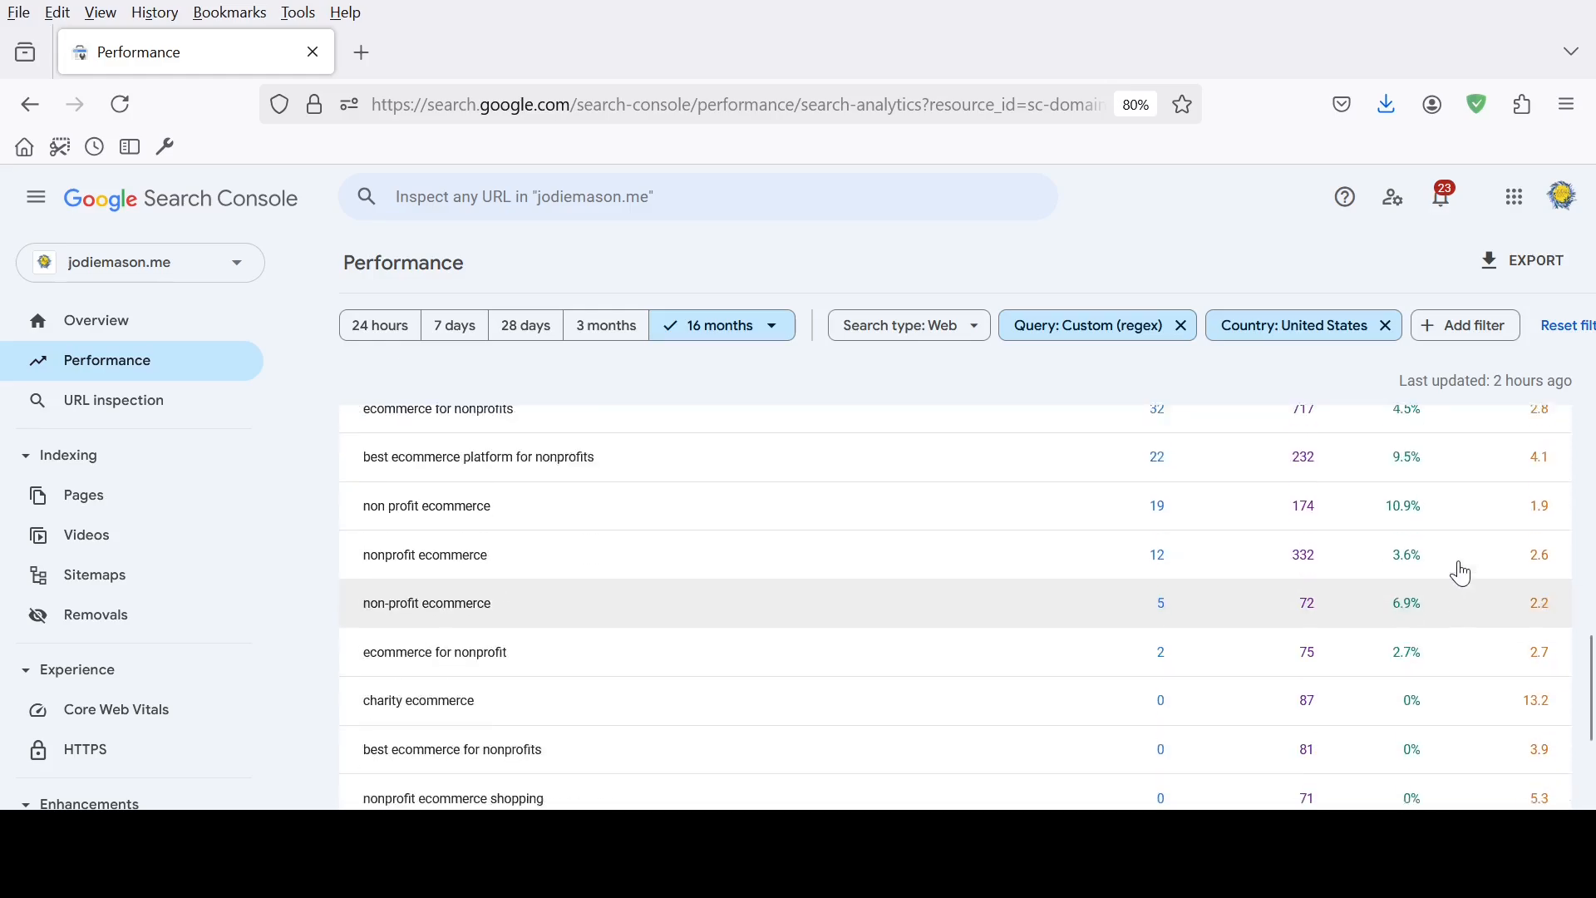
pyautogui.scroll(2, 1471, 565)
pyautogui.scroll(-2, 1482, 552)
pyautogui.scroll(-2, 1493, 581)
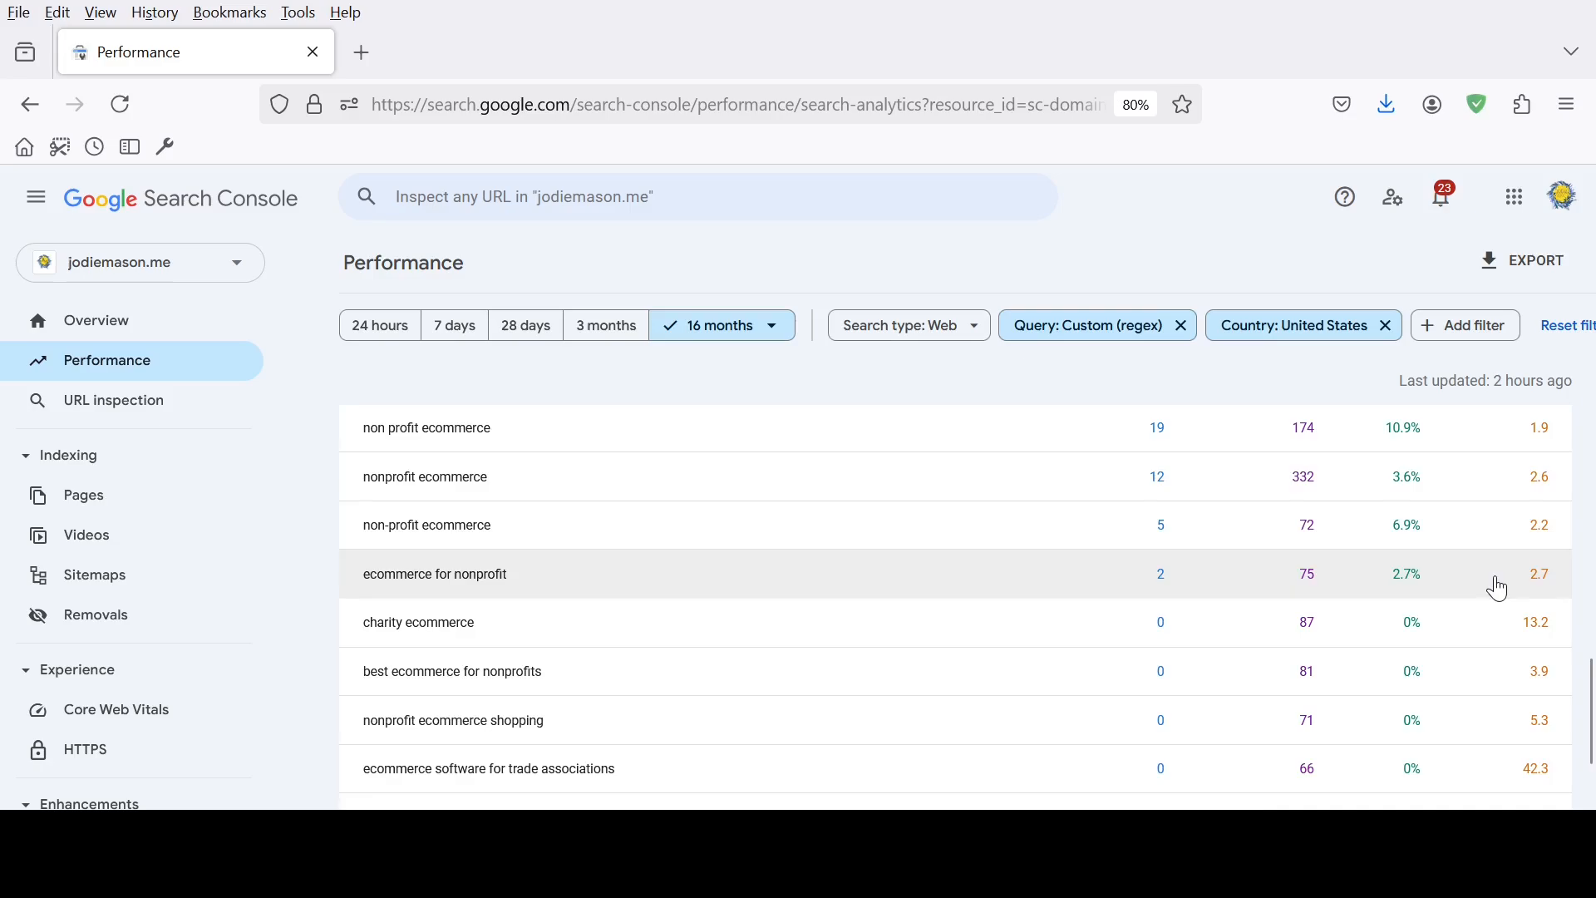
pyautogui.scroll(-2, 1499, 588)
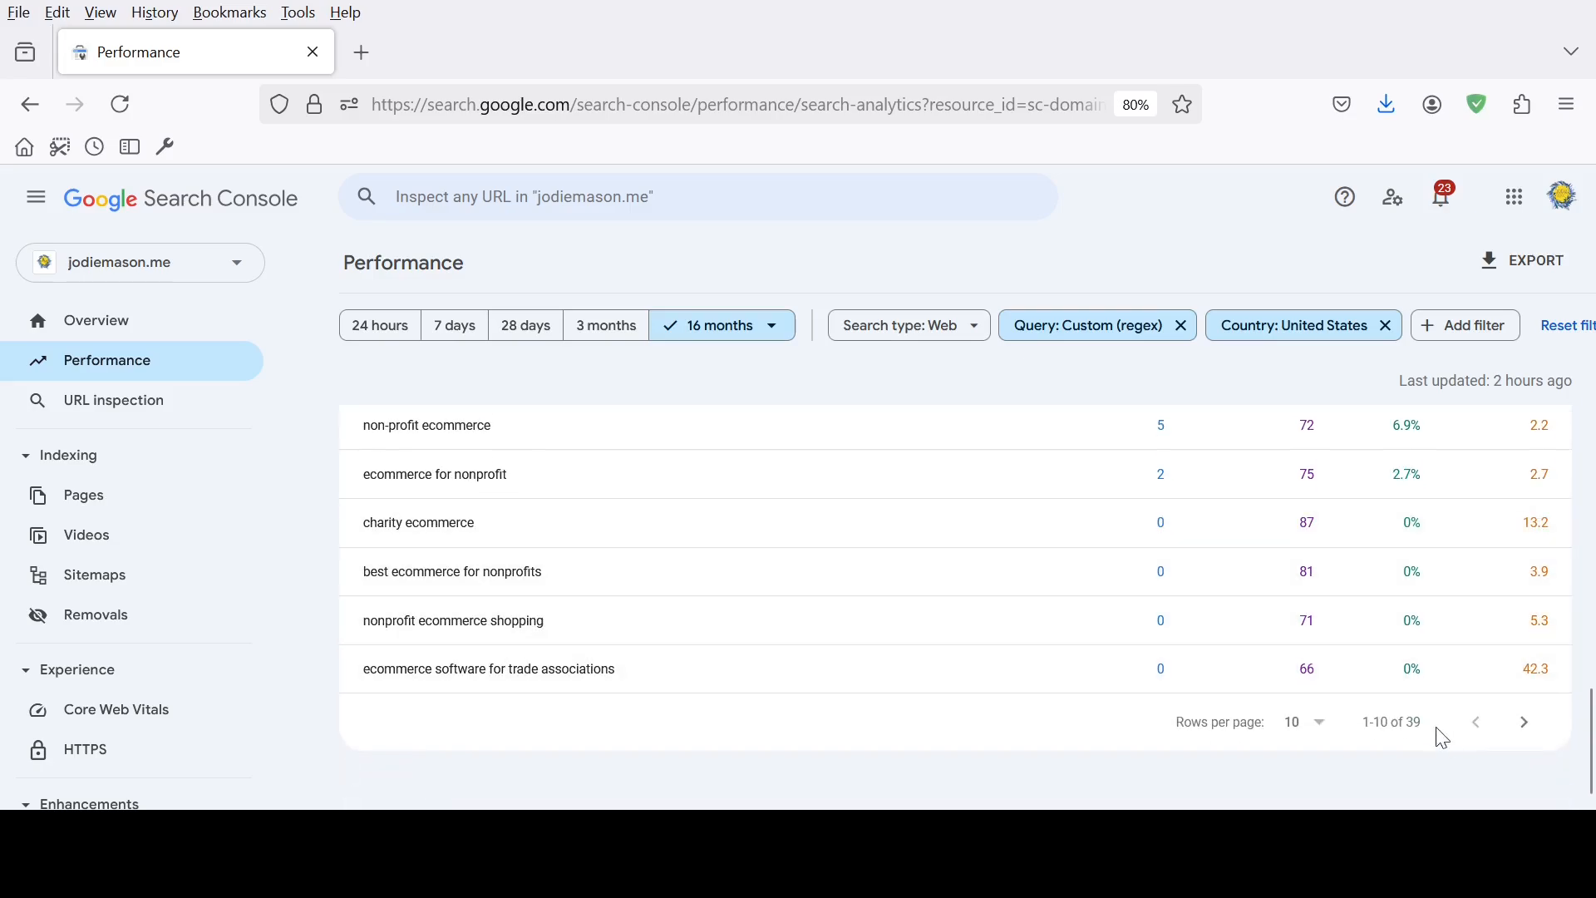
pyautogui.click(1313, 722)
pyautogui.click(1300, 776)
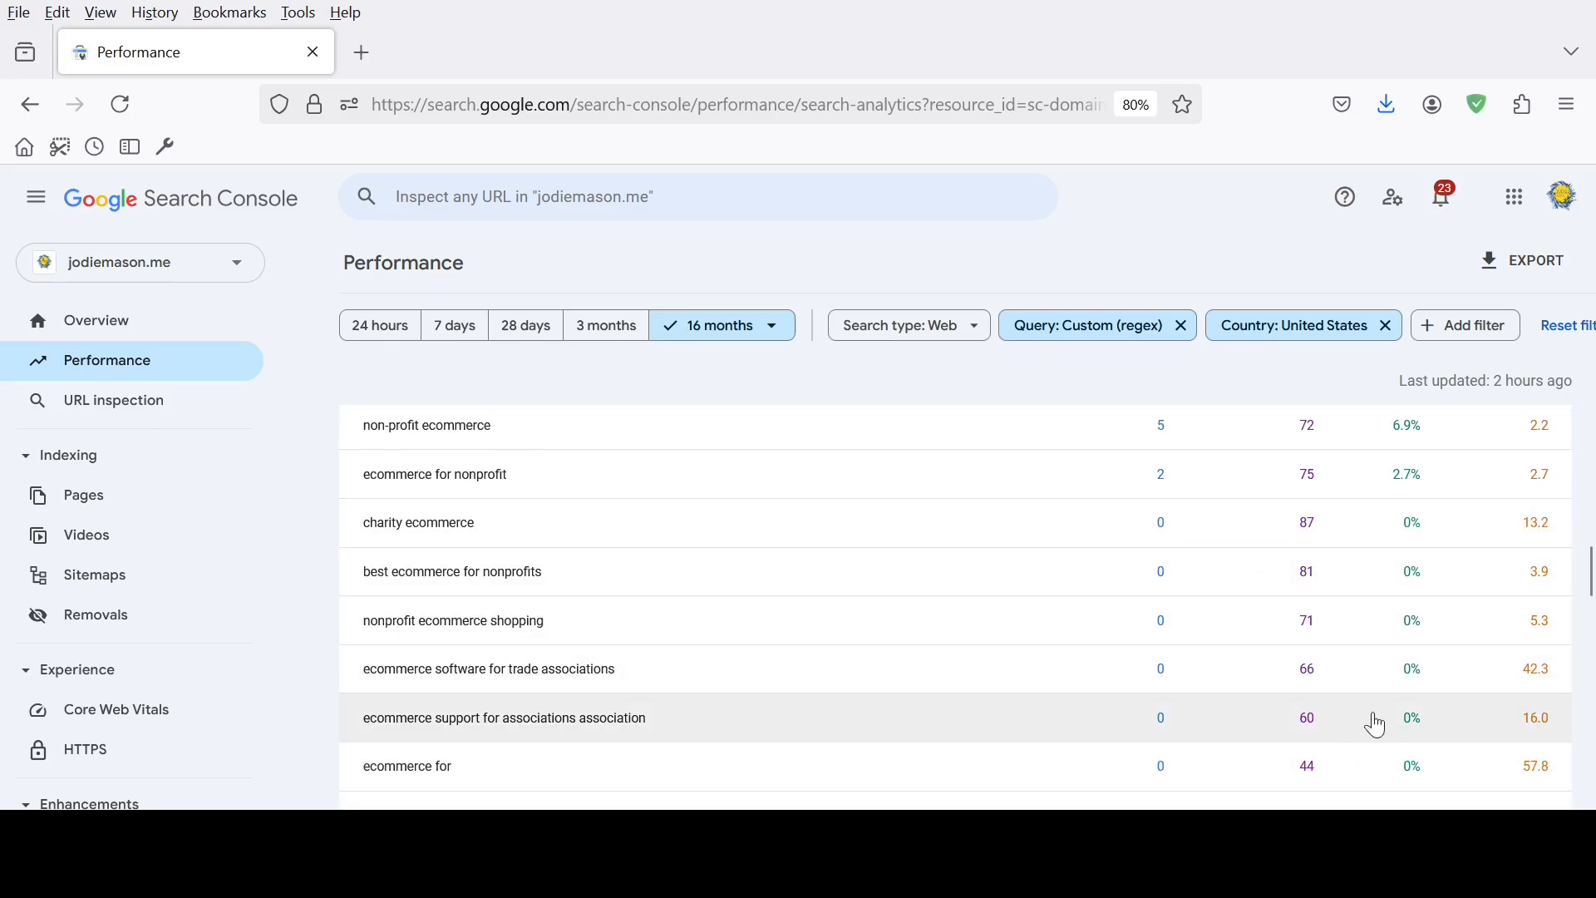
# Look through the full list of ecommerce queries with their impressions and positions, down to the last row
pyautogui.scroll(-4, 1459, 669)
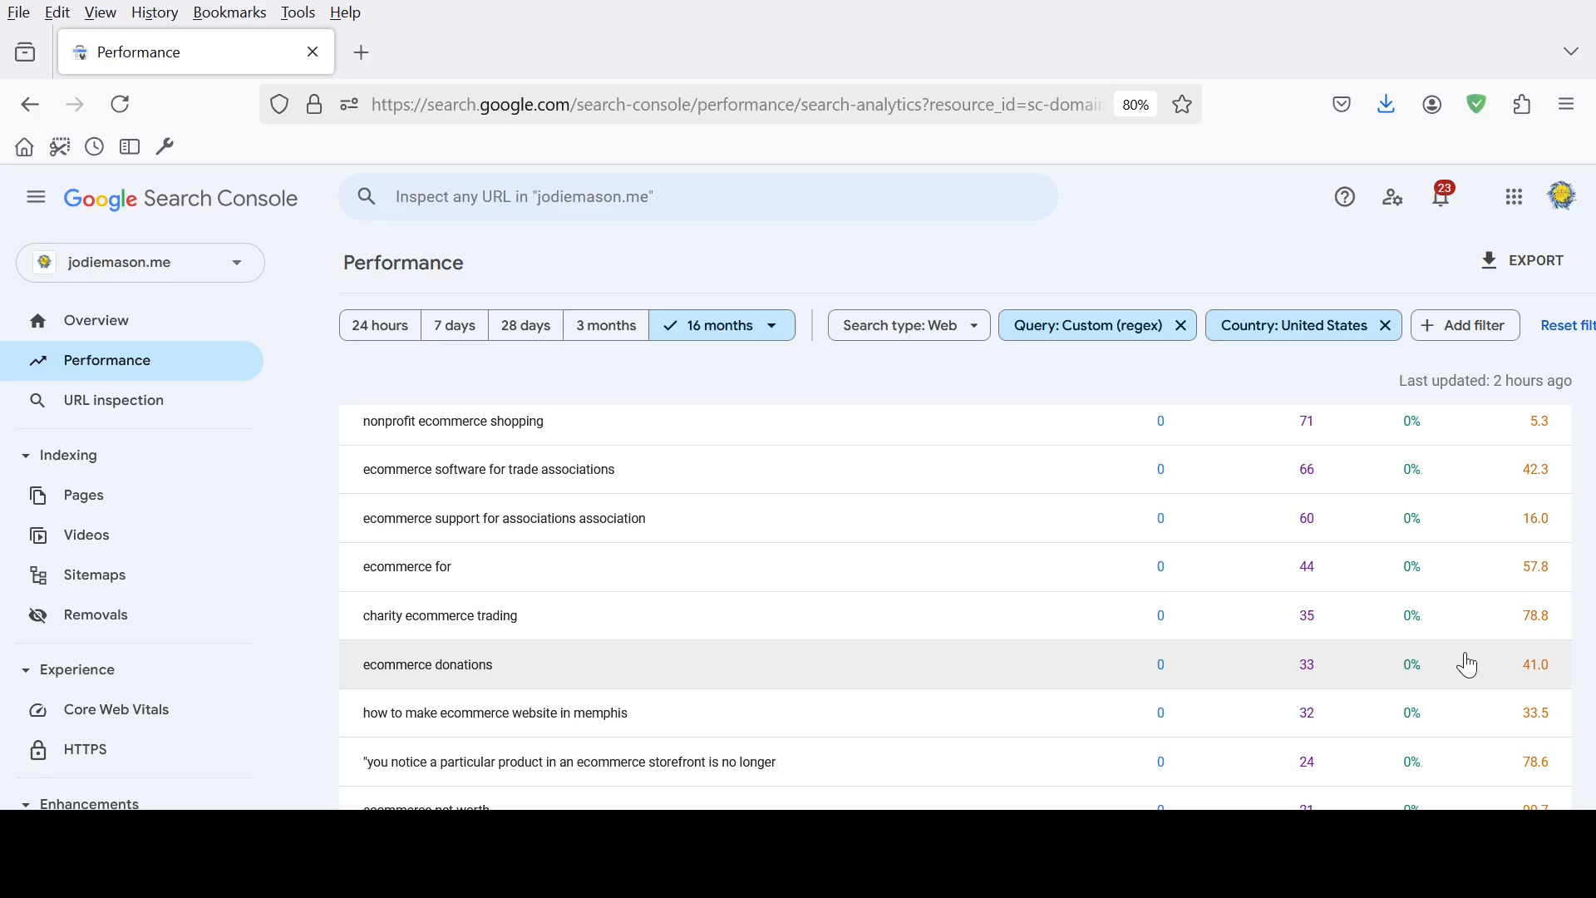
pyautogui.scroll(-6, 1470, 665)
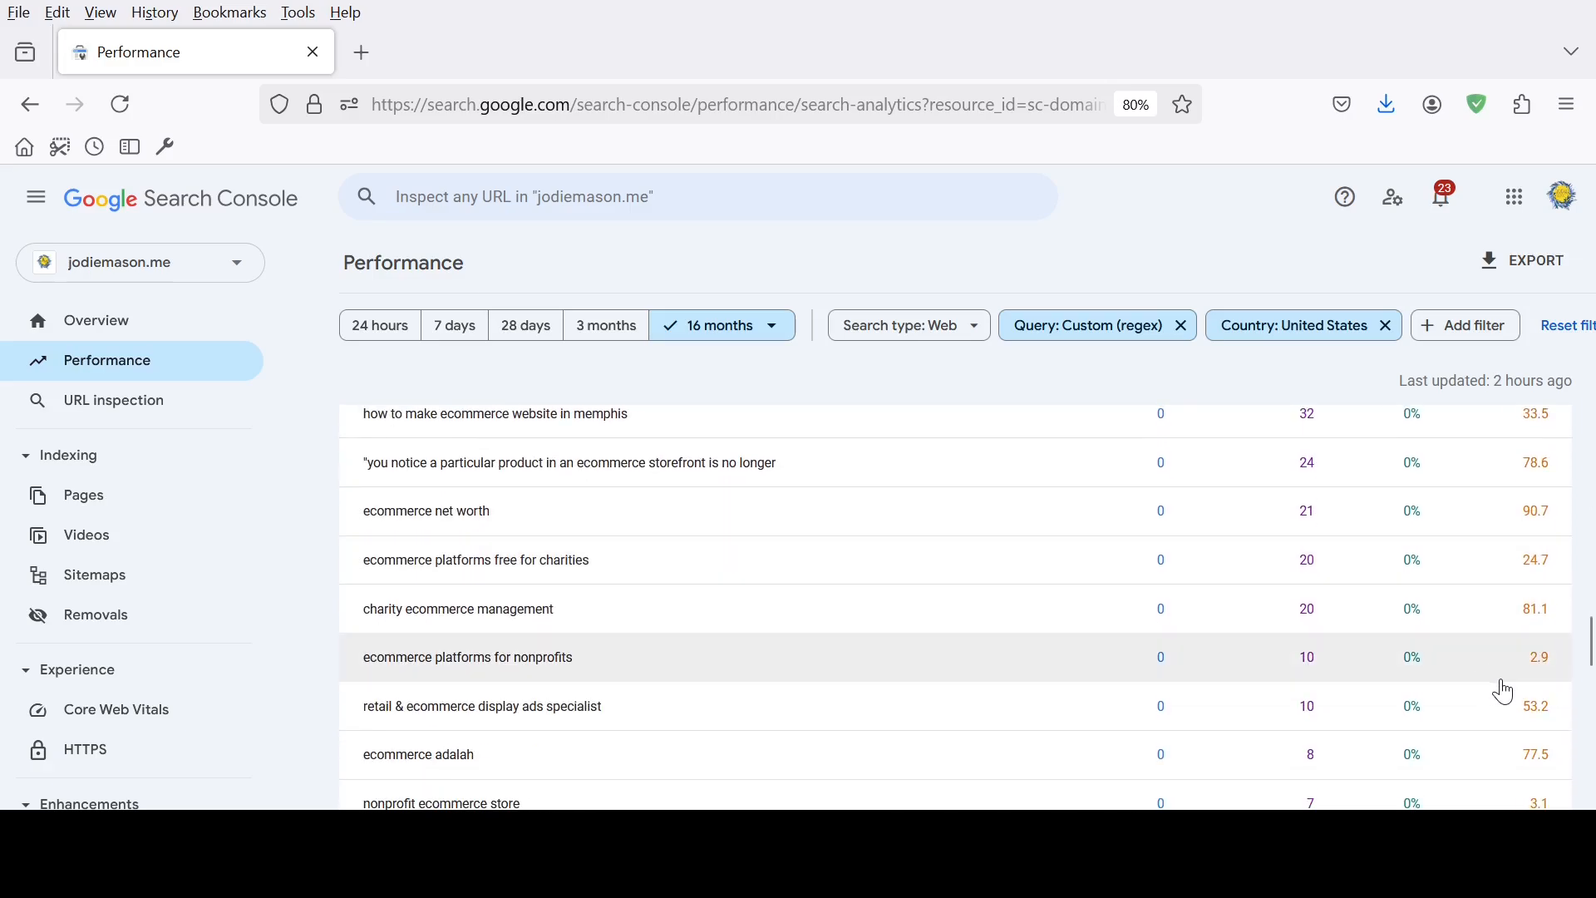
pyautogui.scroll(-2, 1504, 692)
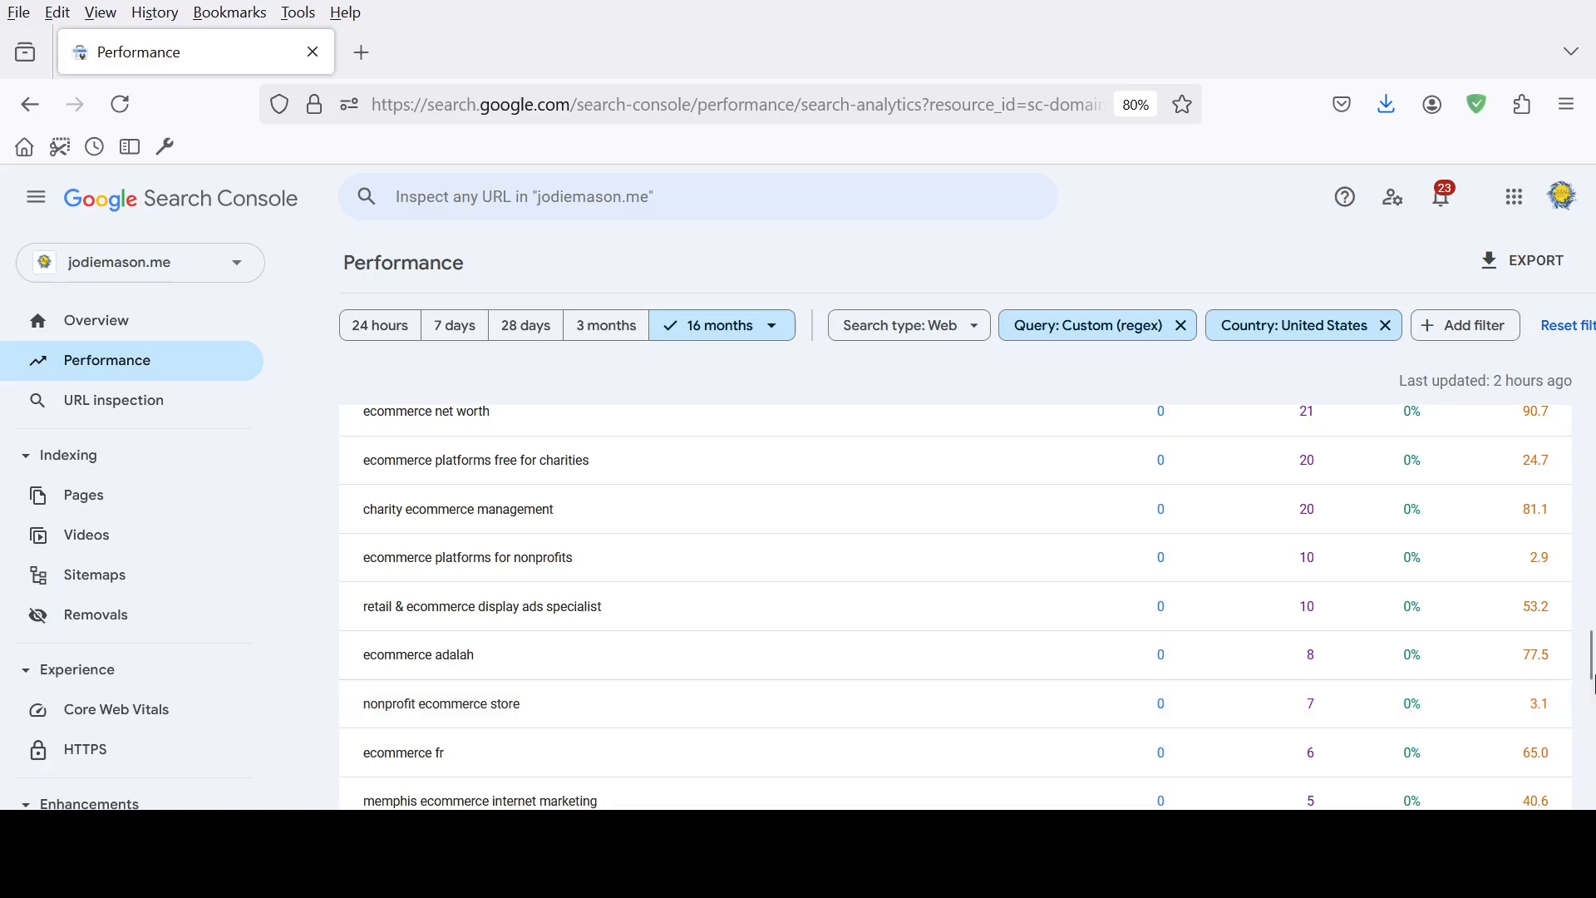
pyautogui.scroll(-3, 1592, 694)
pyautogui.moveTo(1592, 694); pyautogui.dragTo(1592, 794)
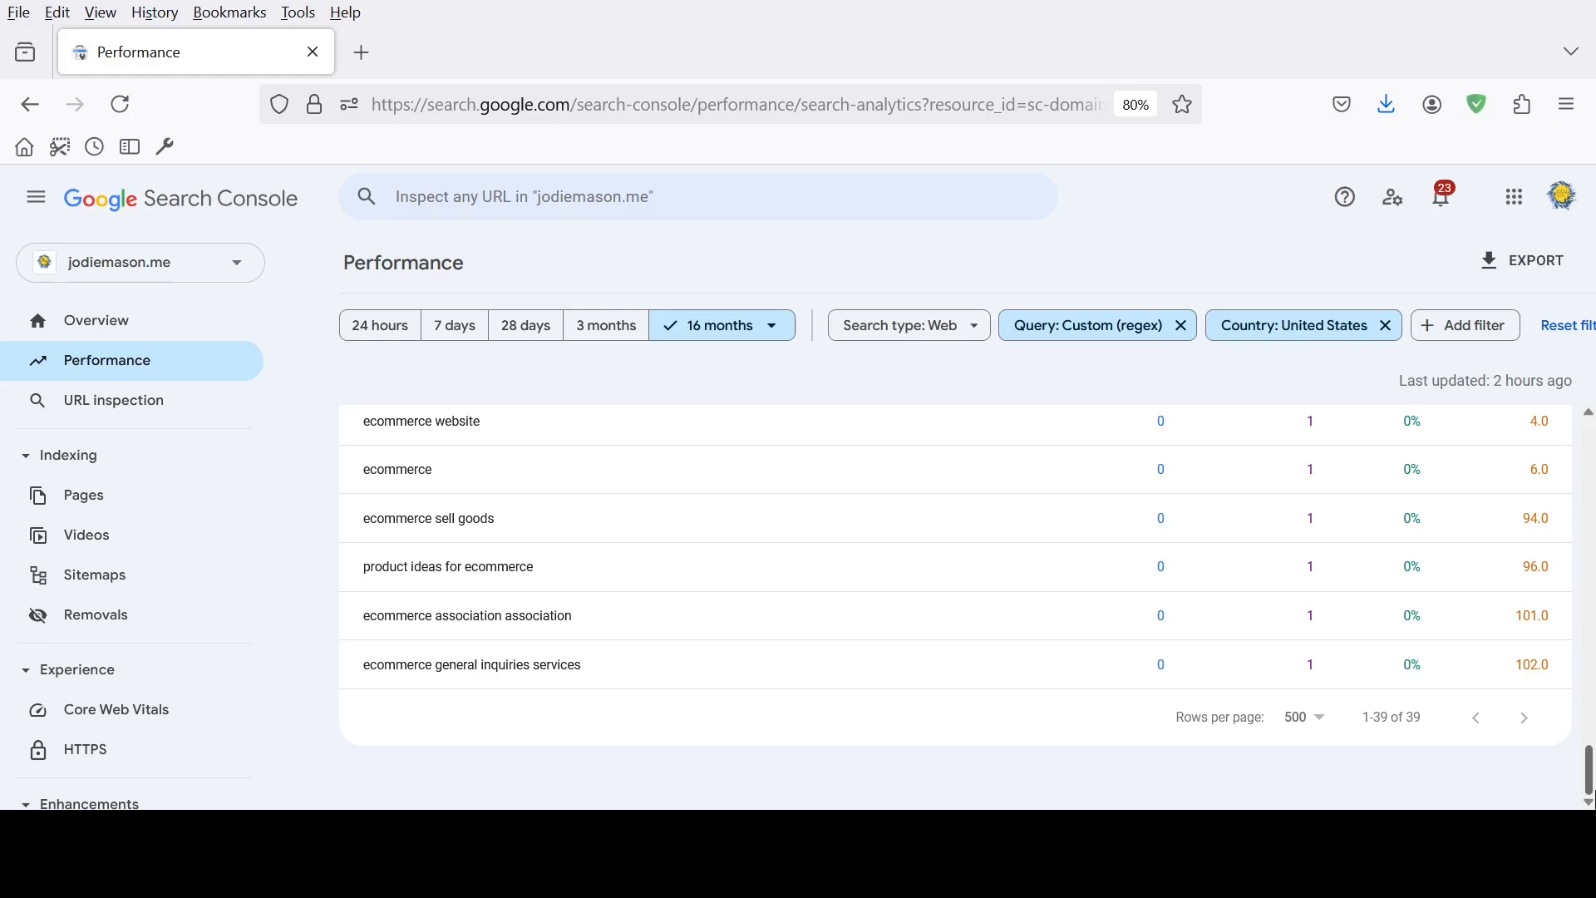
# Filter the rows of the top queries table to positions greater than 10
pyautogui.moveTo(1590, 790); pyautogui.dragTo(1592, 537)
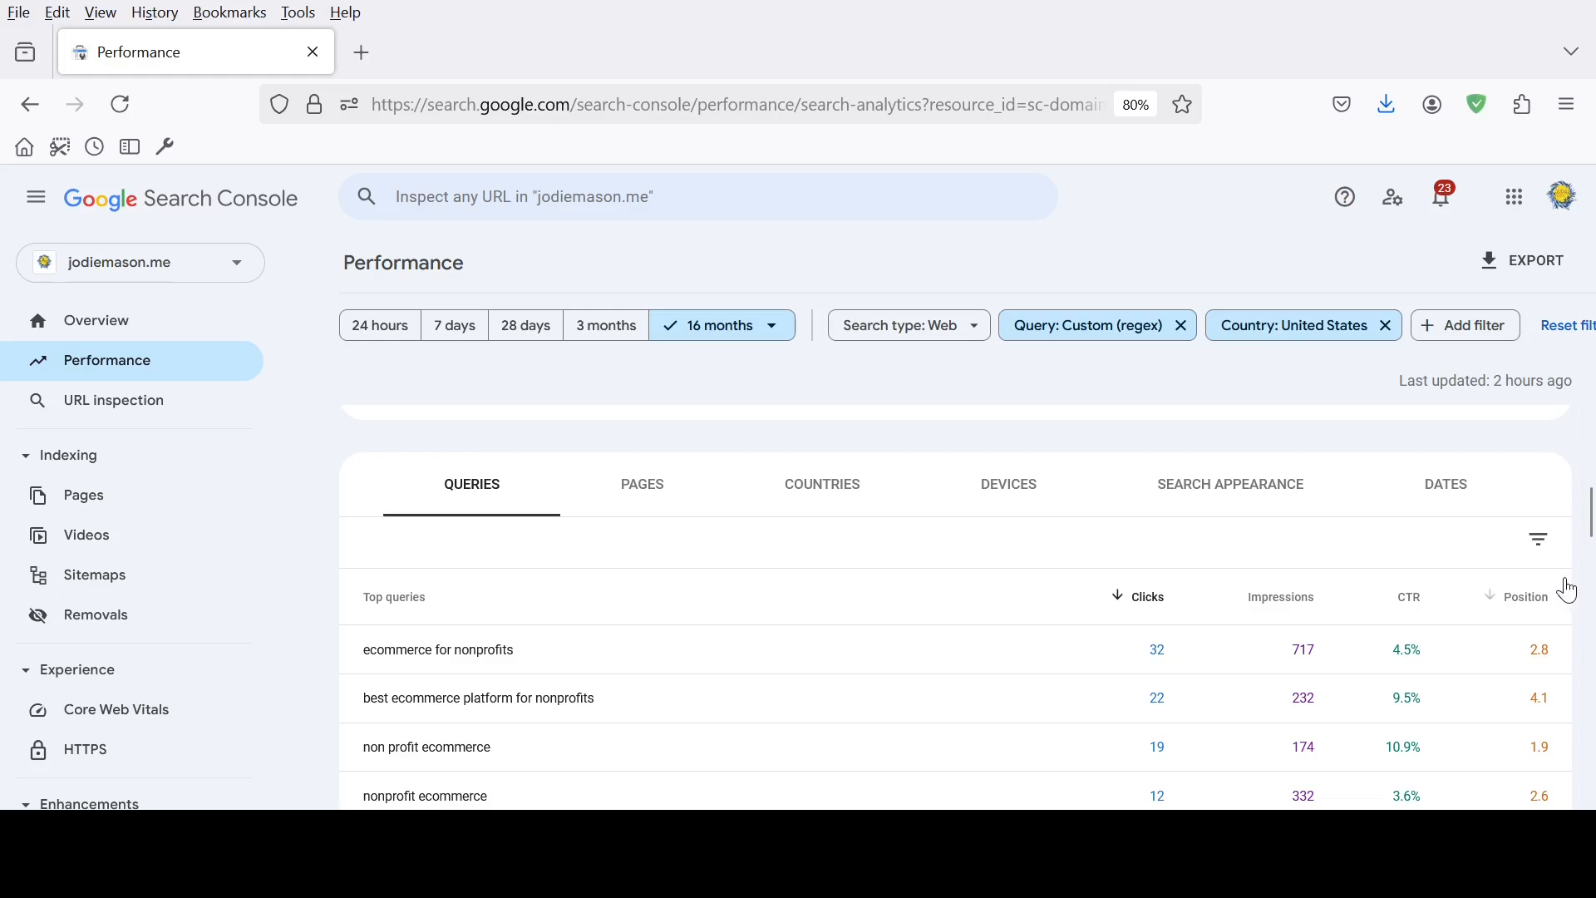
pyautogui.click(1540, 540)
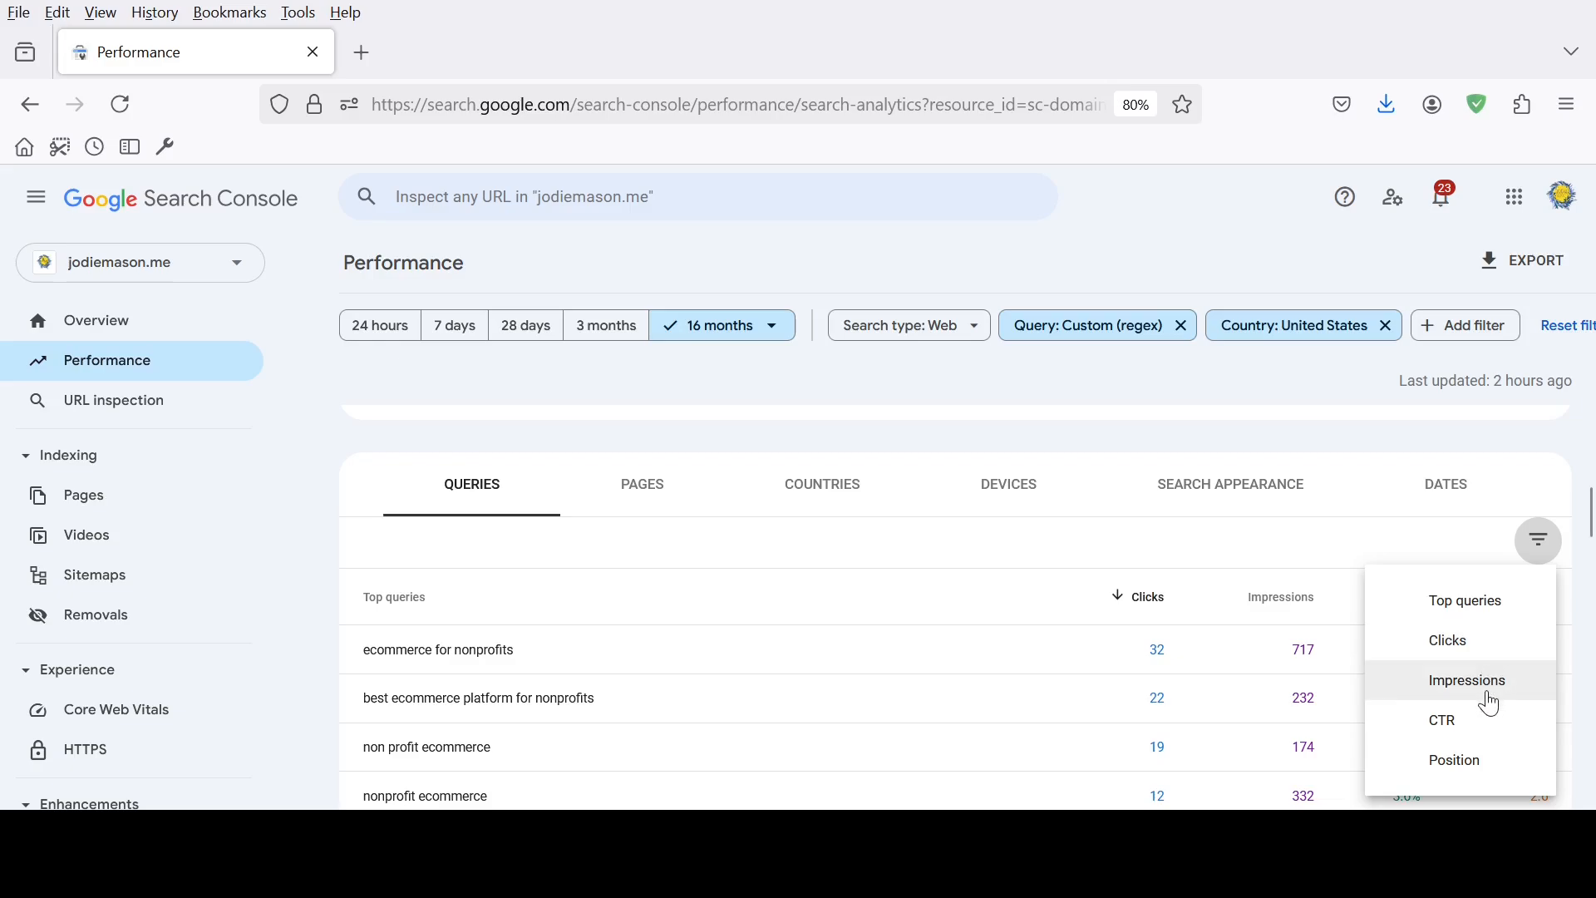
pyautogui.click(1464, 779)
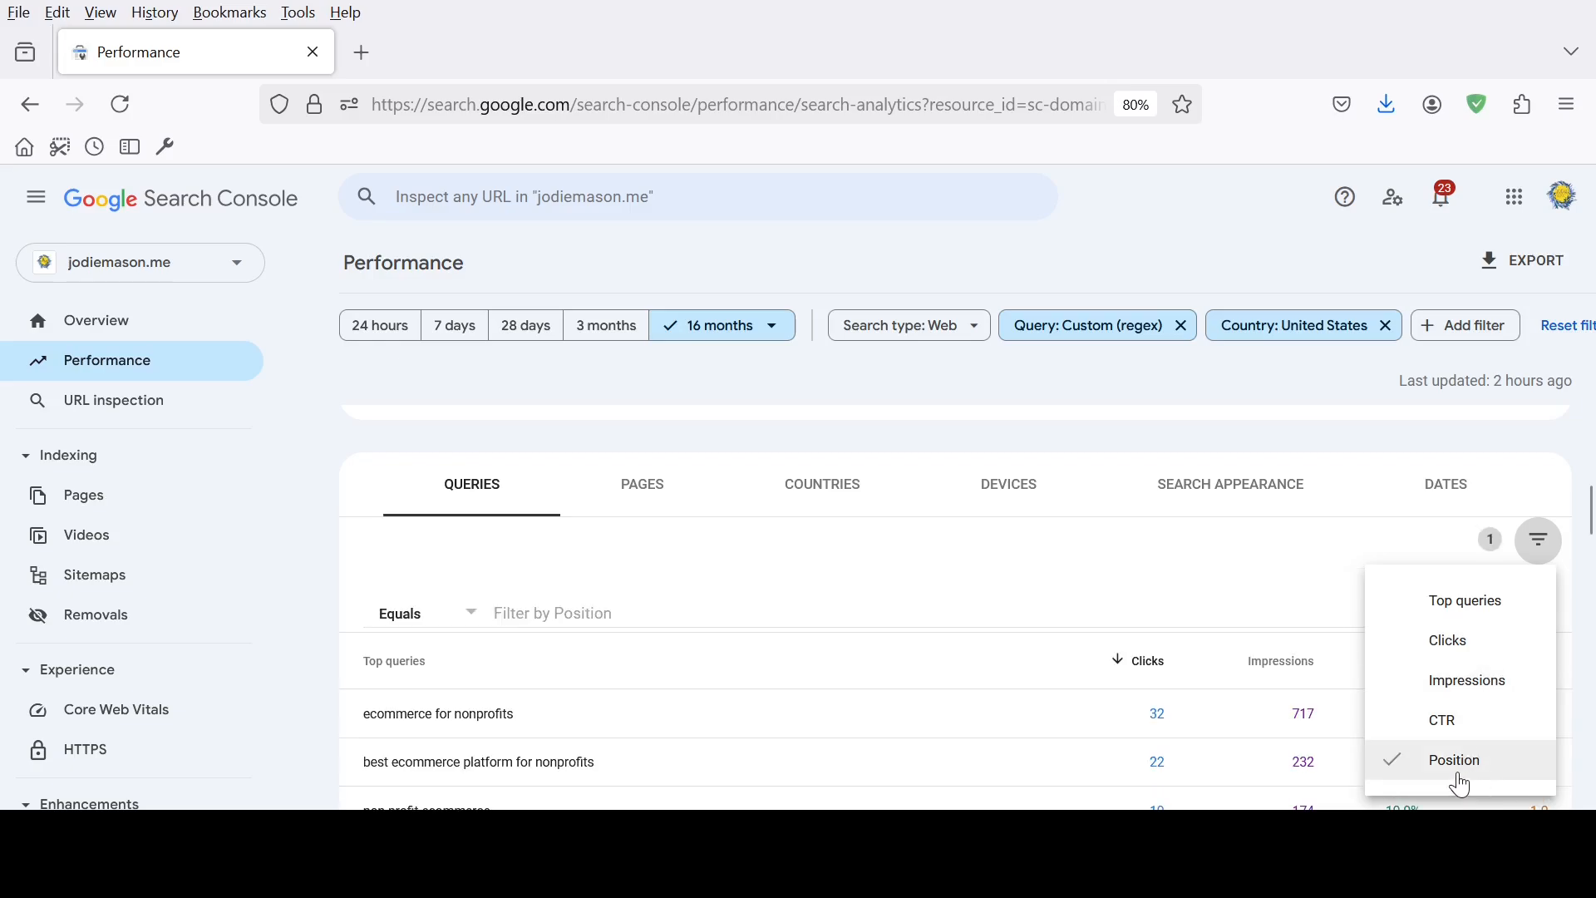
pyautogui.click(455, 629)
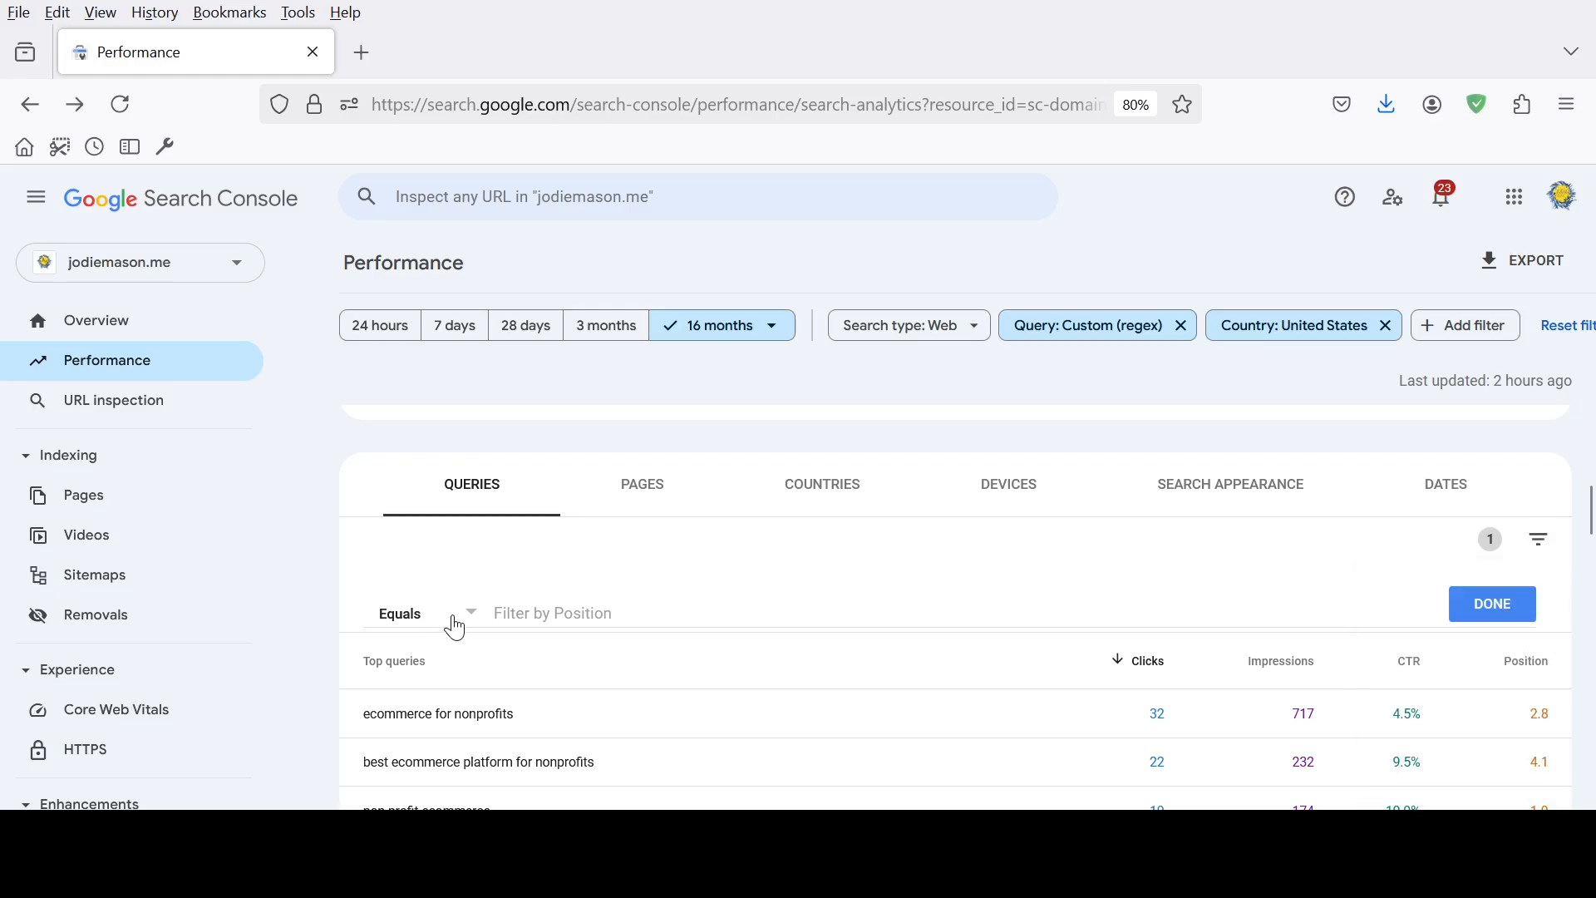
pyautogui.click(453, 615)
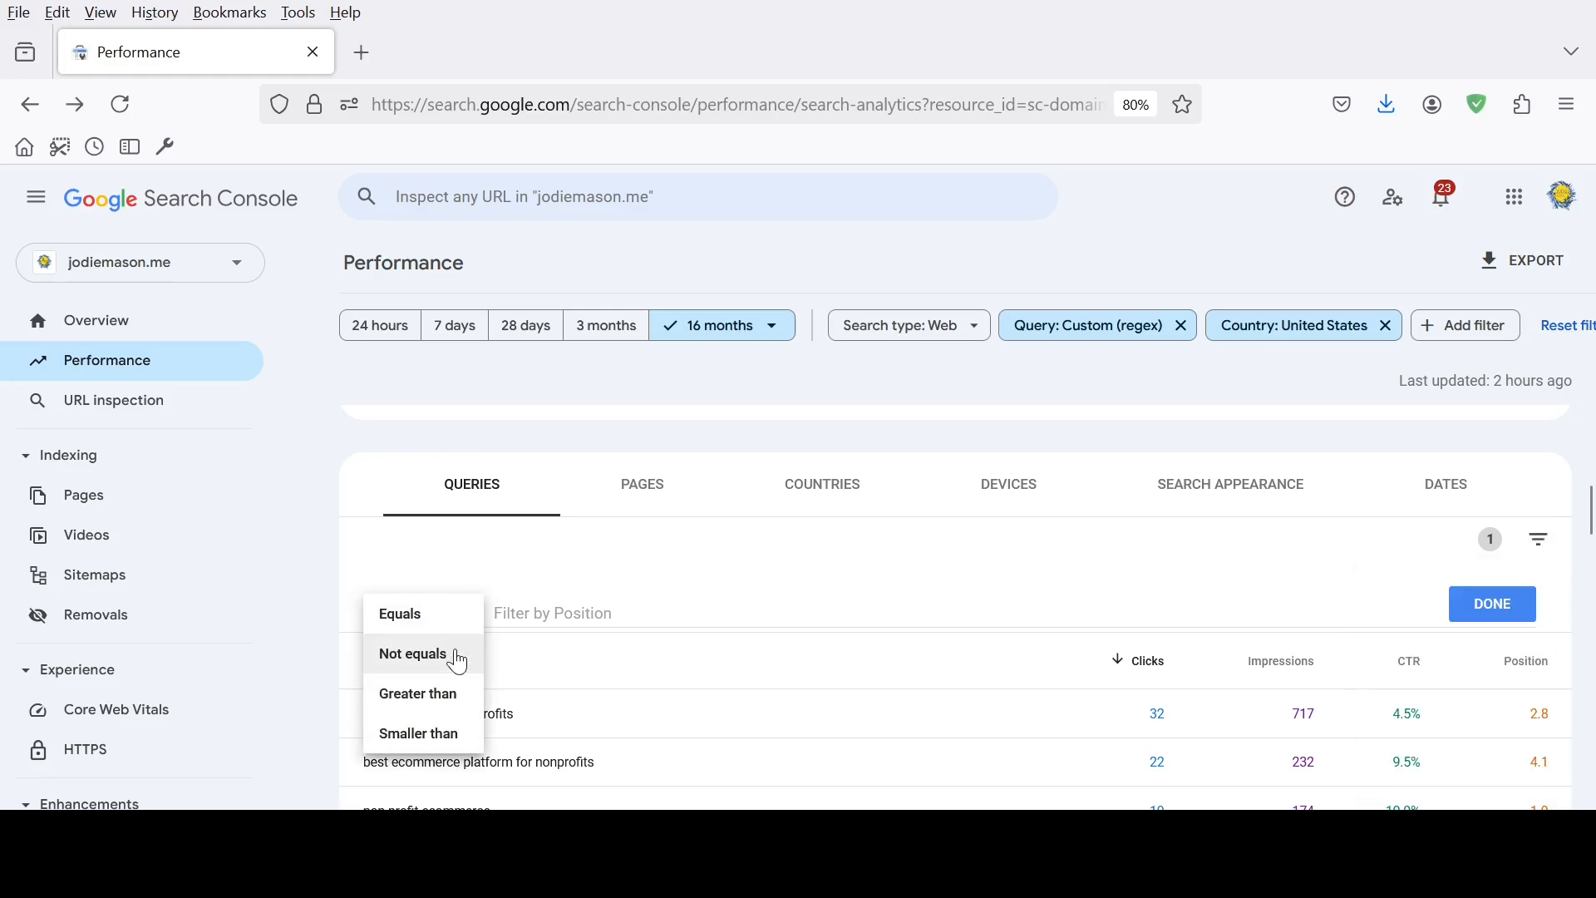
pyautogui.click(441, 697)
pyautogui.click(624, 609)
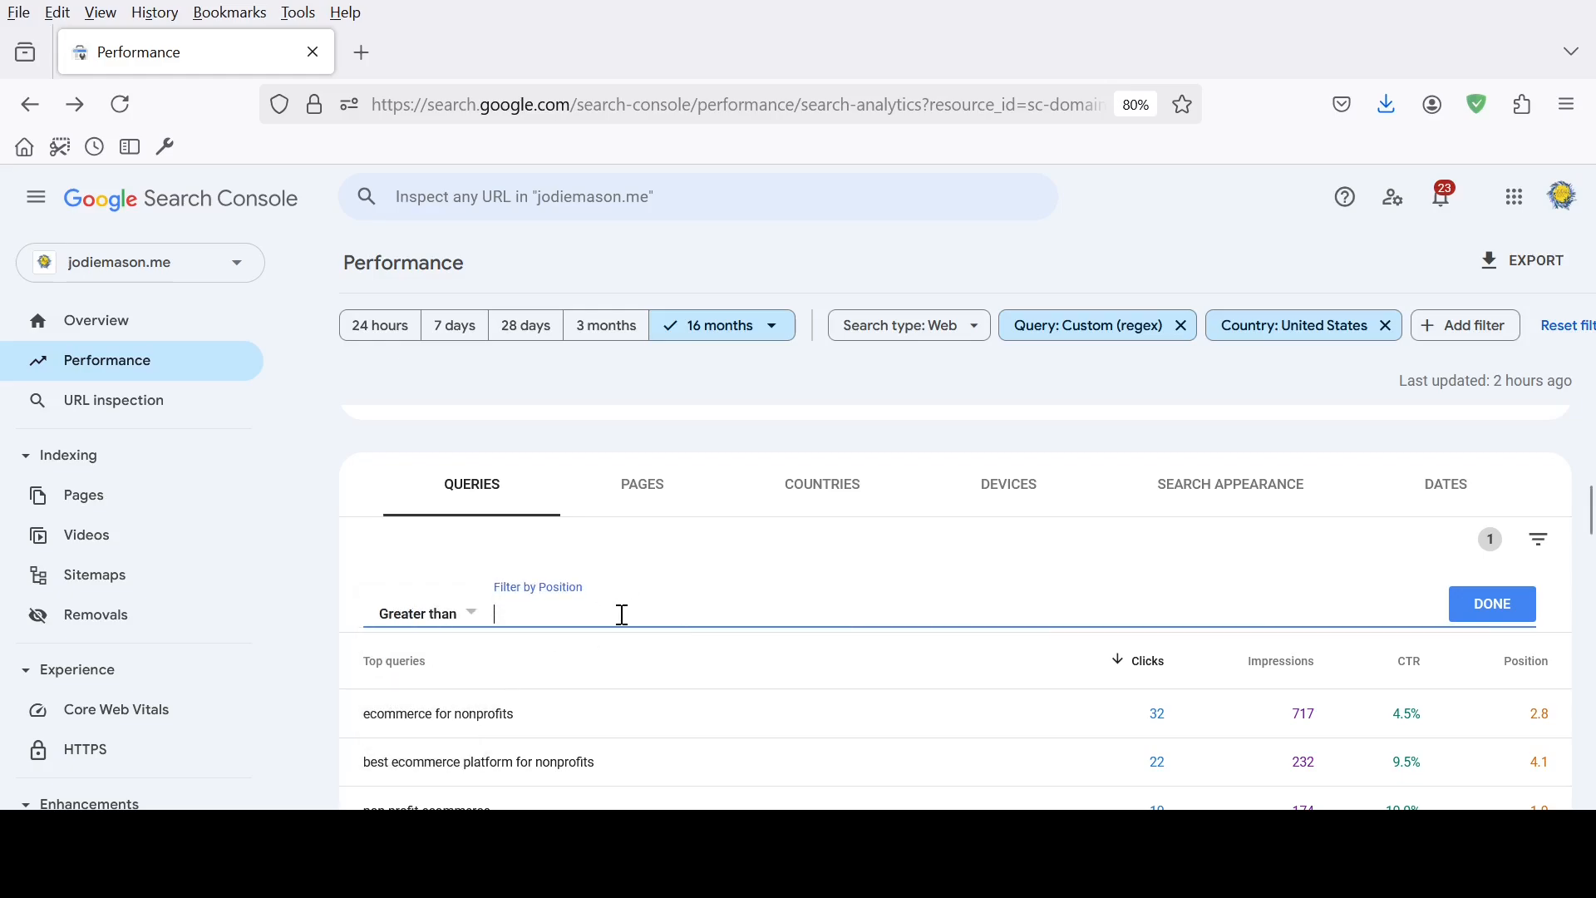
pyautogui.write('10')
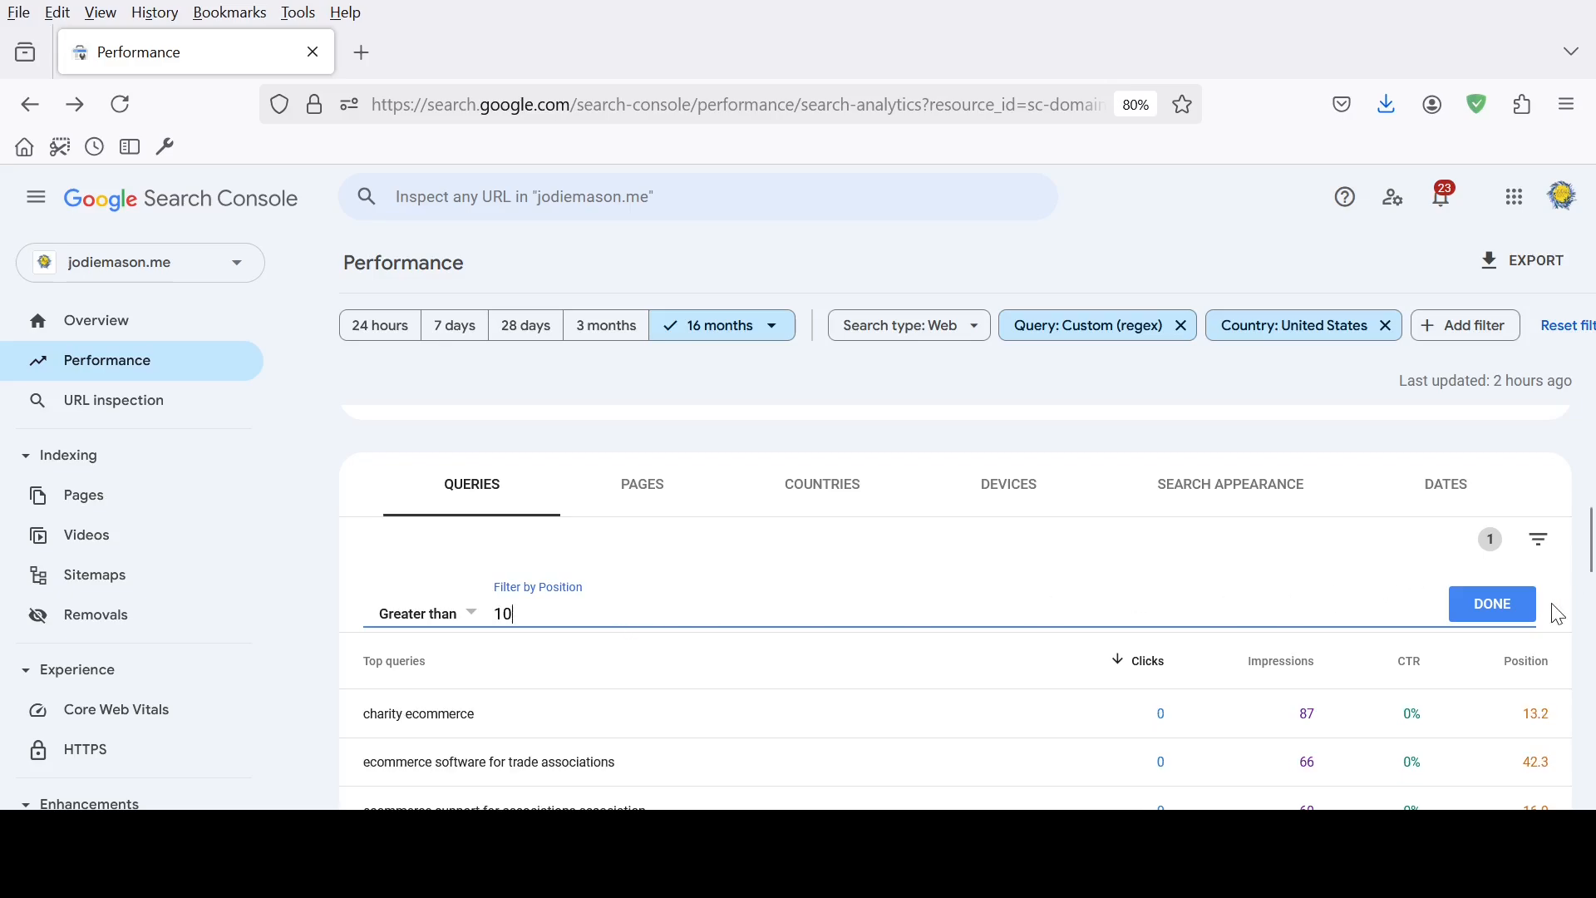
pyautogui.click(1497, 614)
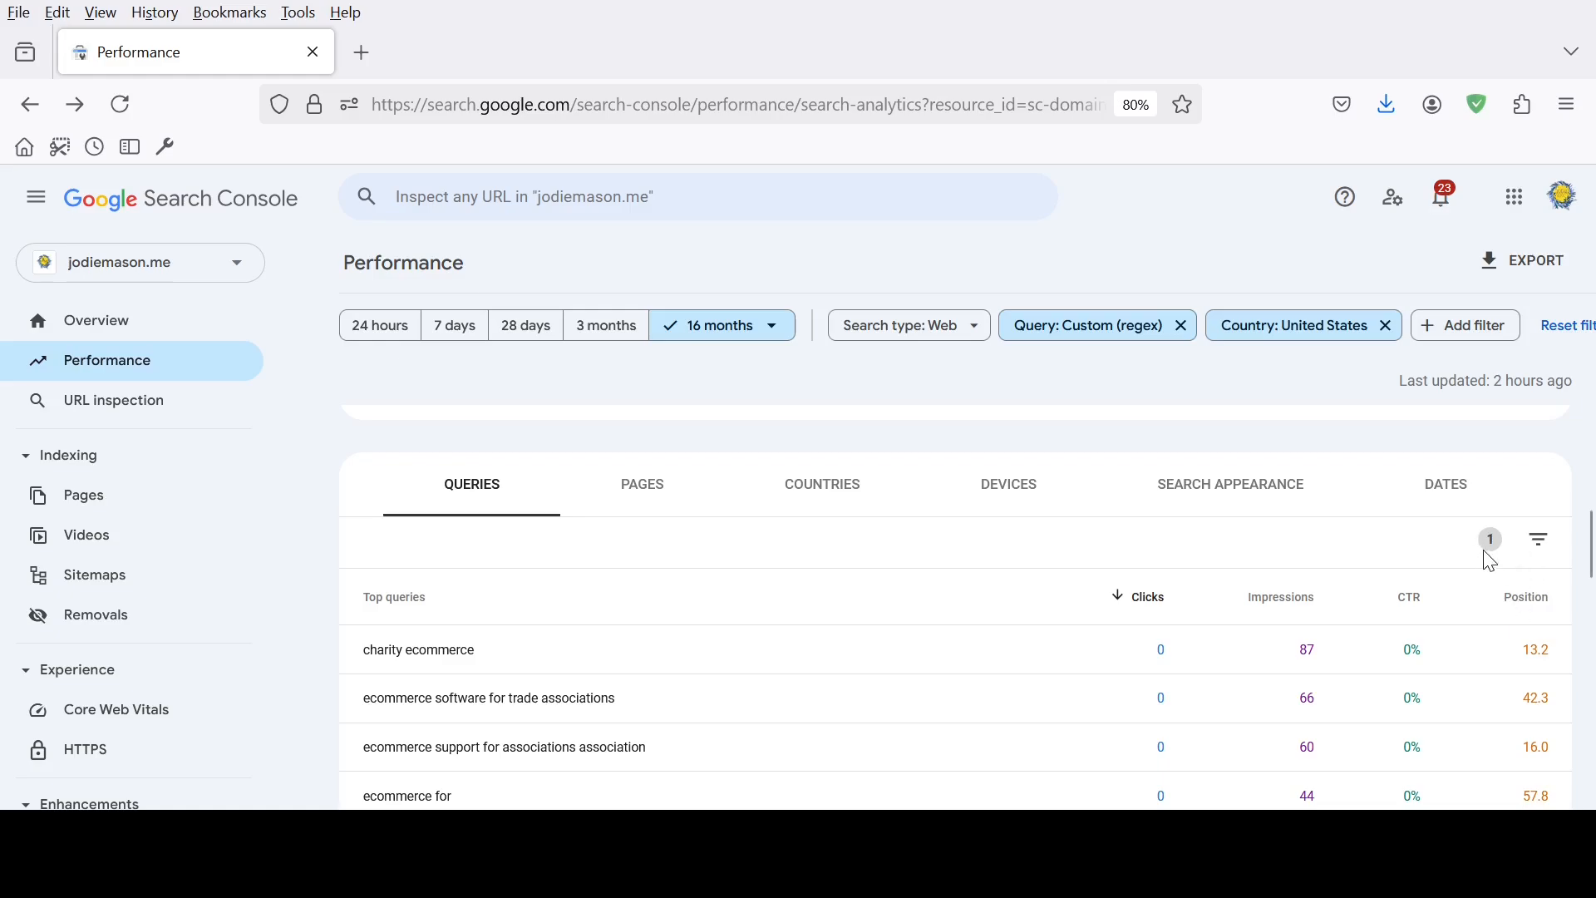
# View the search type options and the kinds of filter that can be added to the report
pyautogui.scroll(-2, 1488, 552)
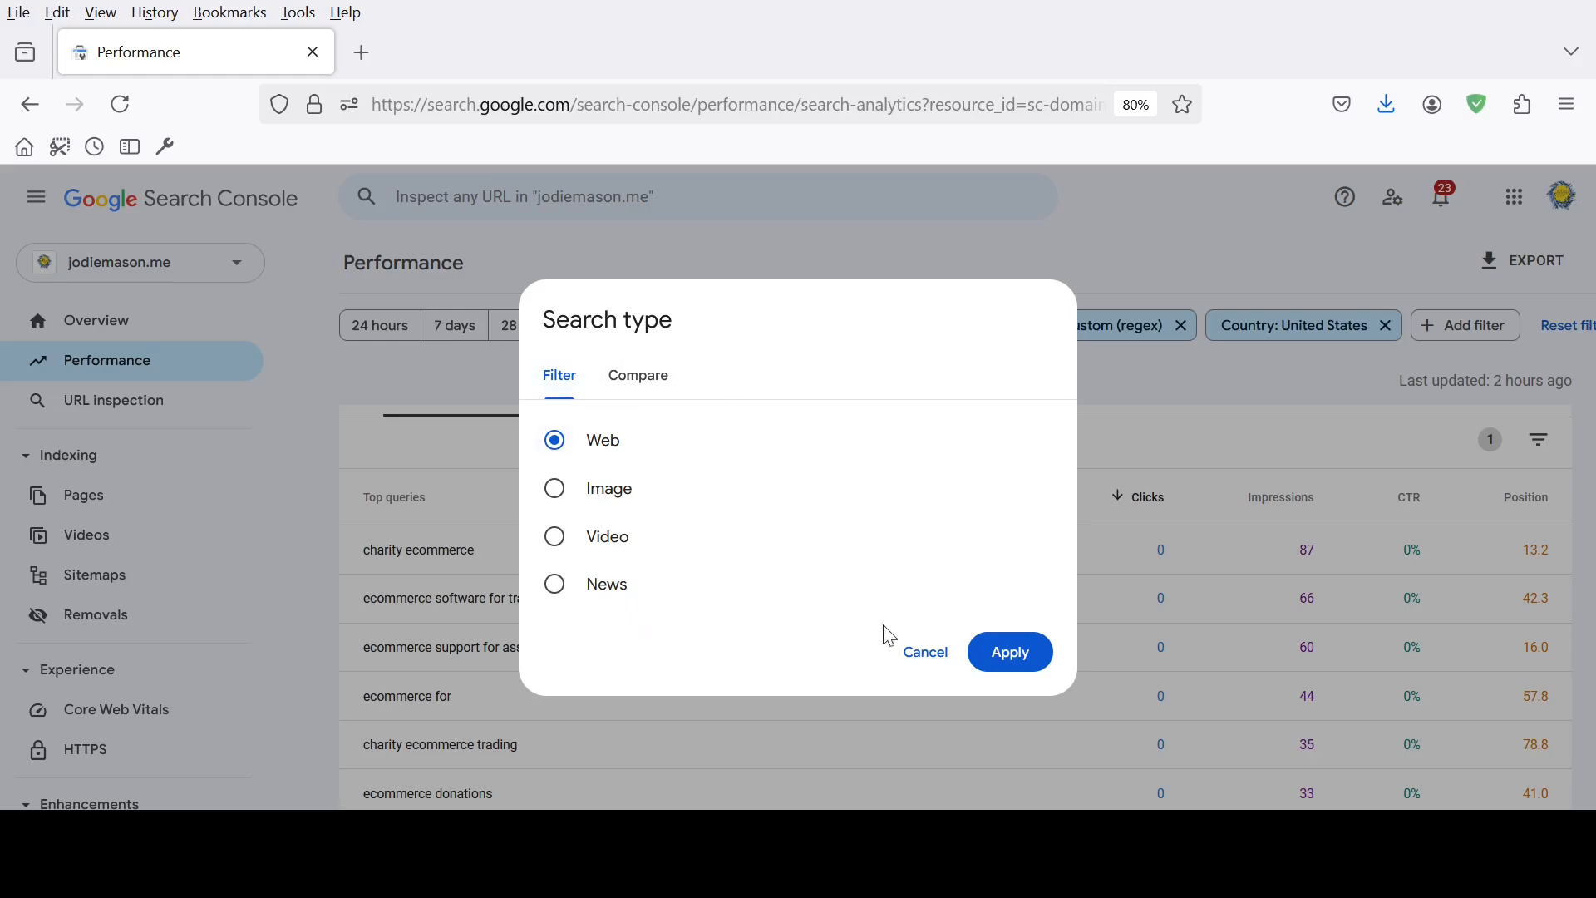
pyautogui.click(926, 665)
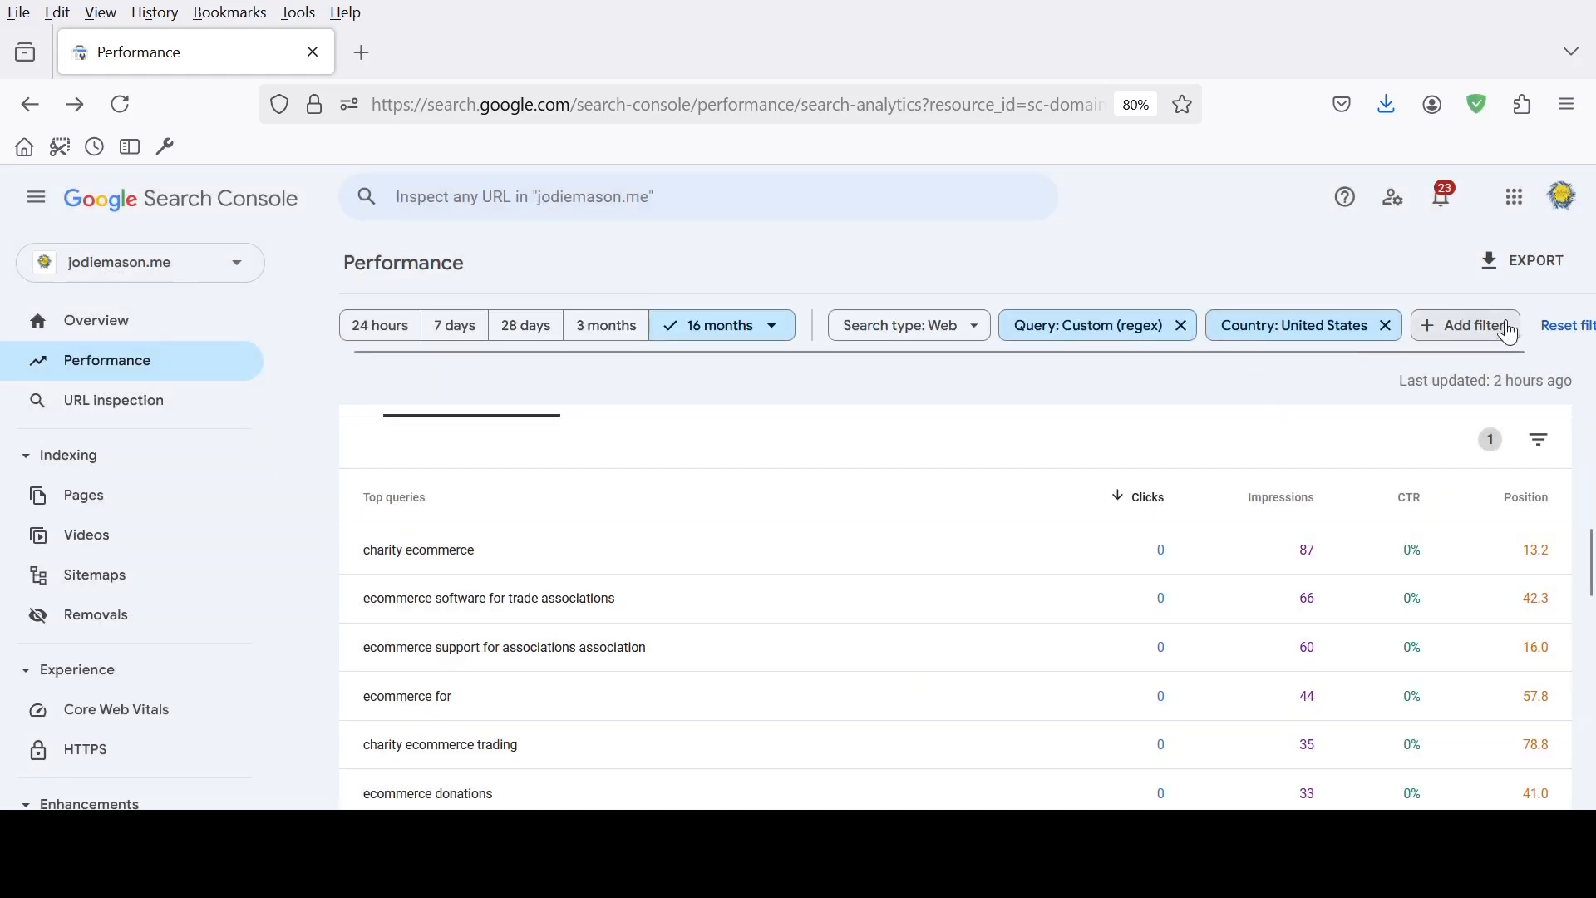
pyautogui.click(1464, 332)
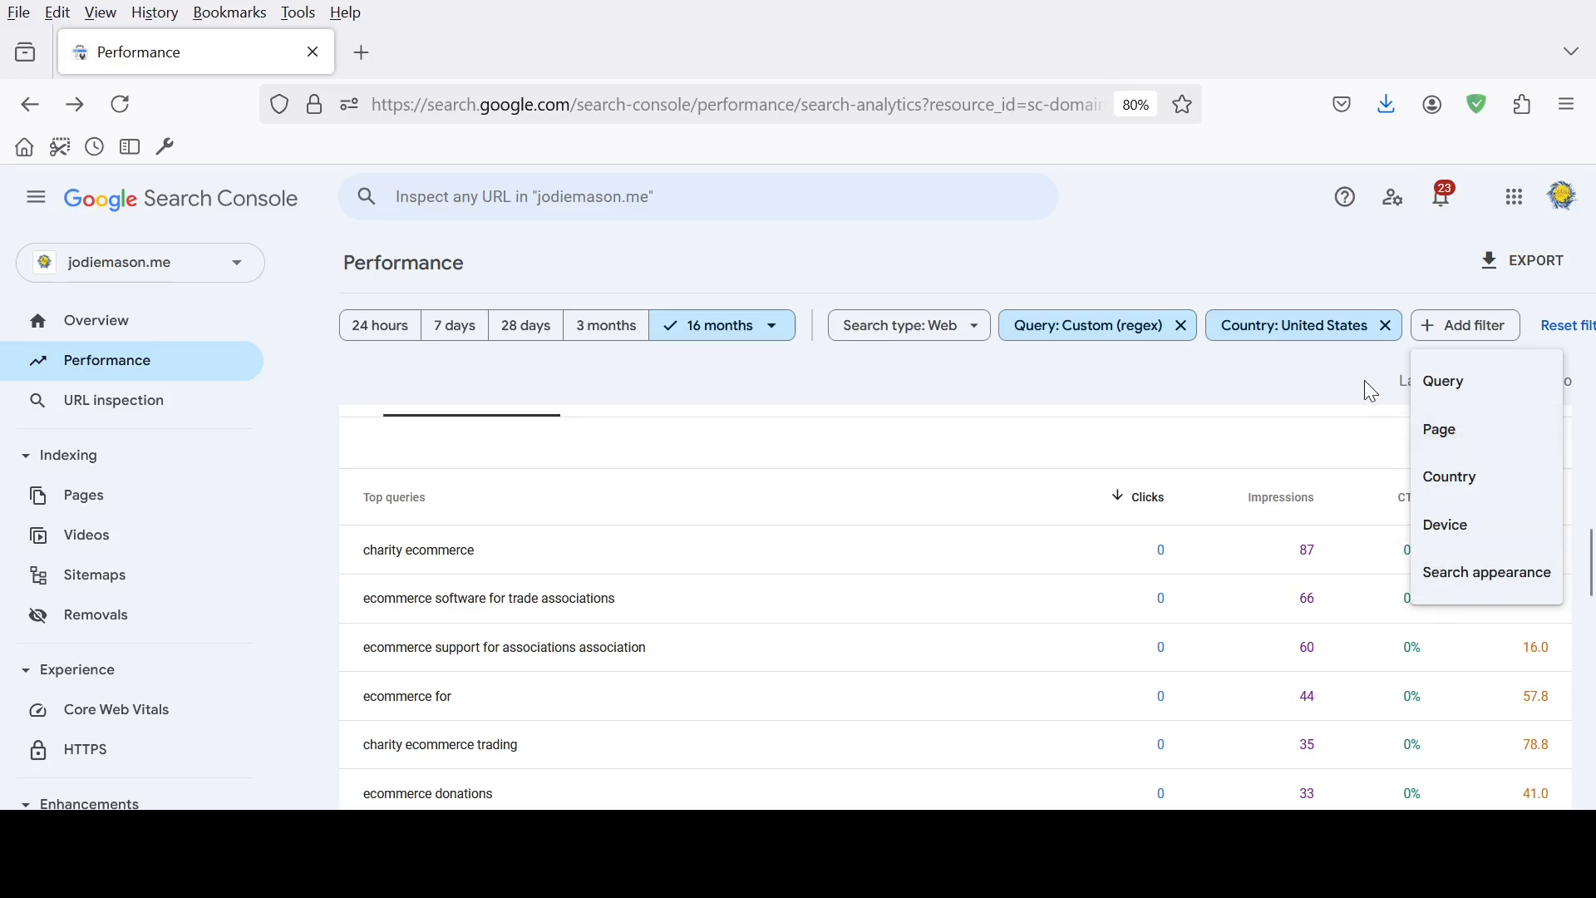
pyautogui.click(1339, 379)
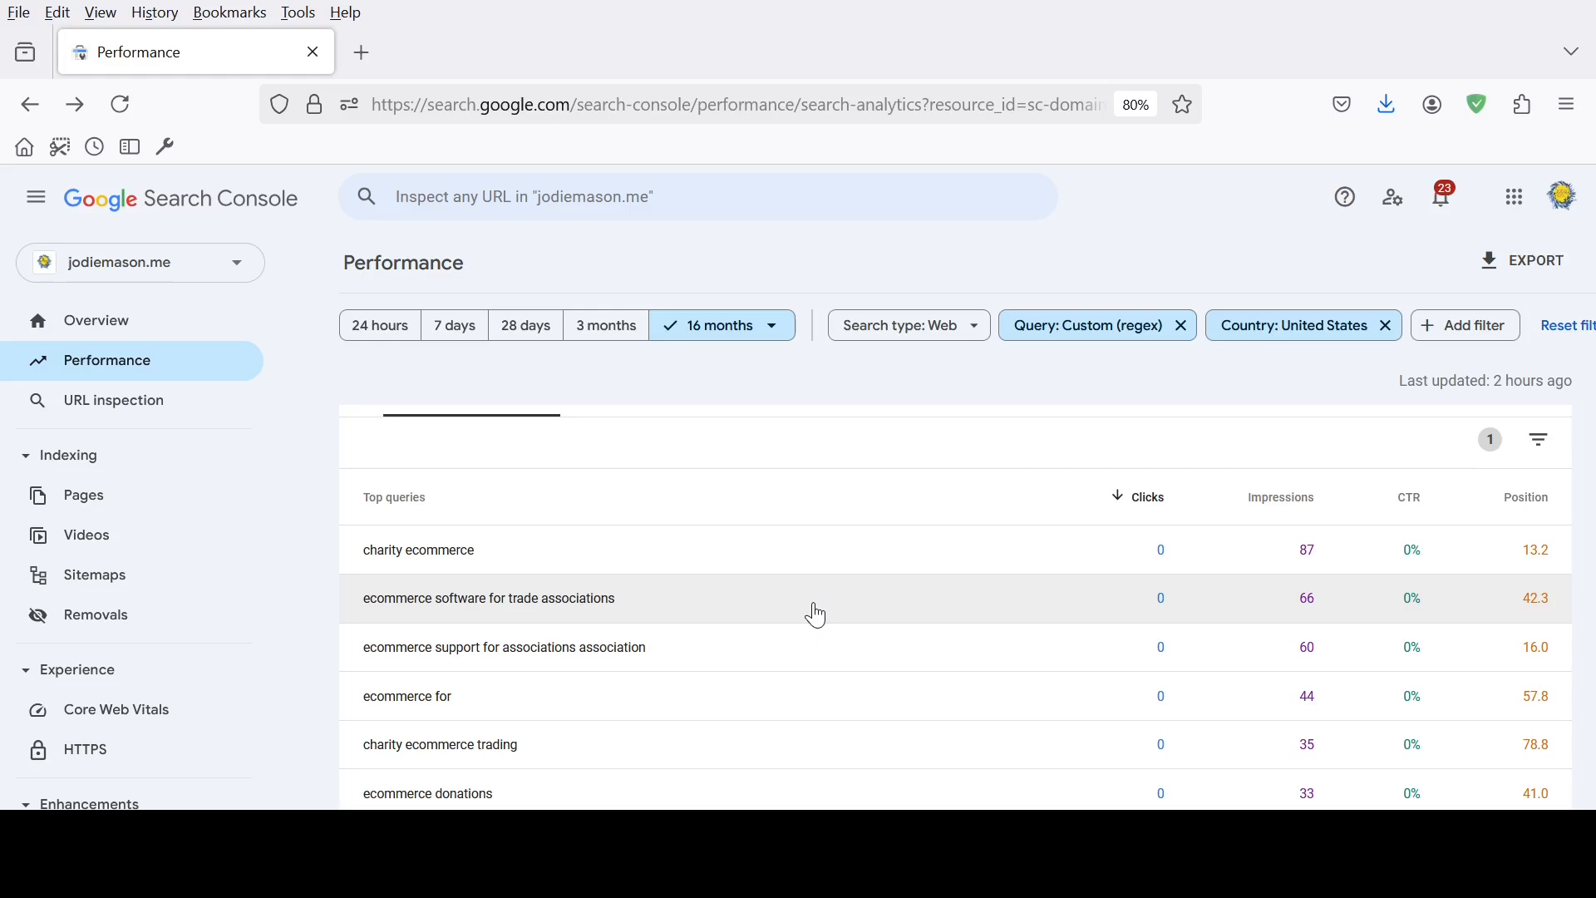
# Look through the ecommerce queries ranking beyond position 10, checking their impressions and positions
pyautogui.scroll(-3, 865, 632)
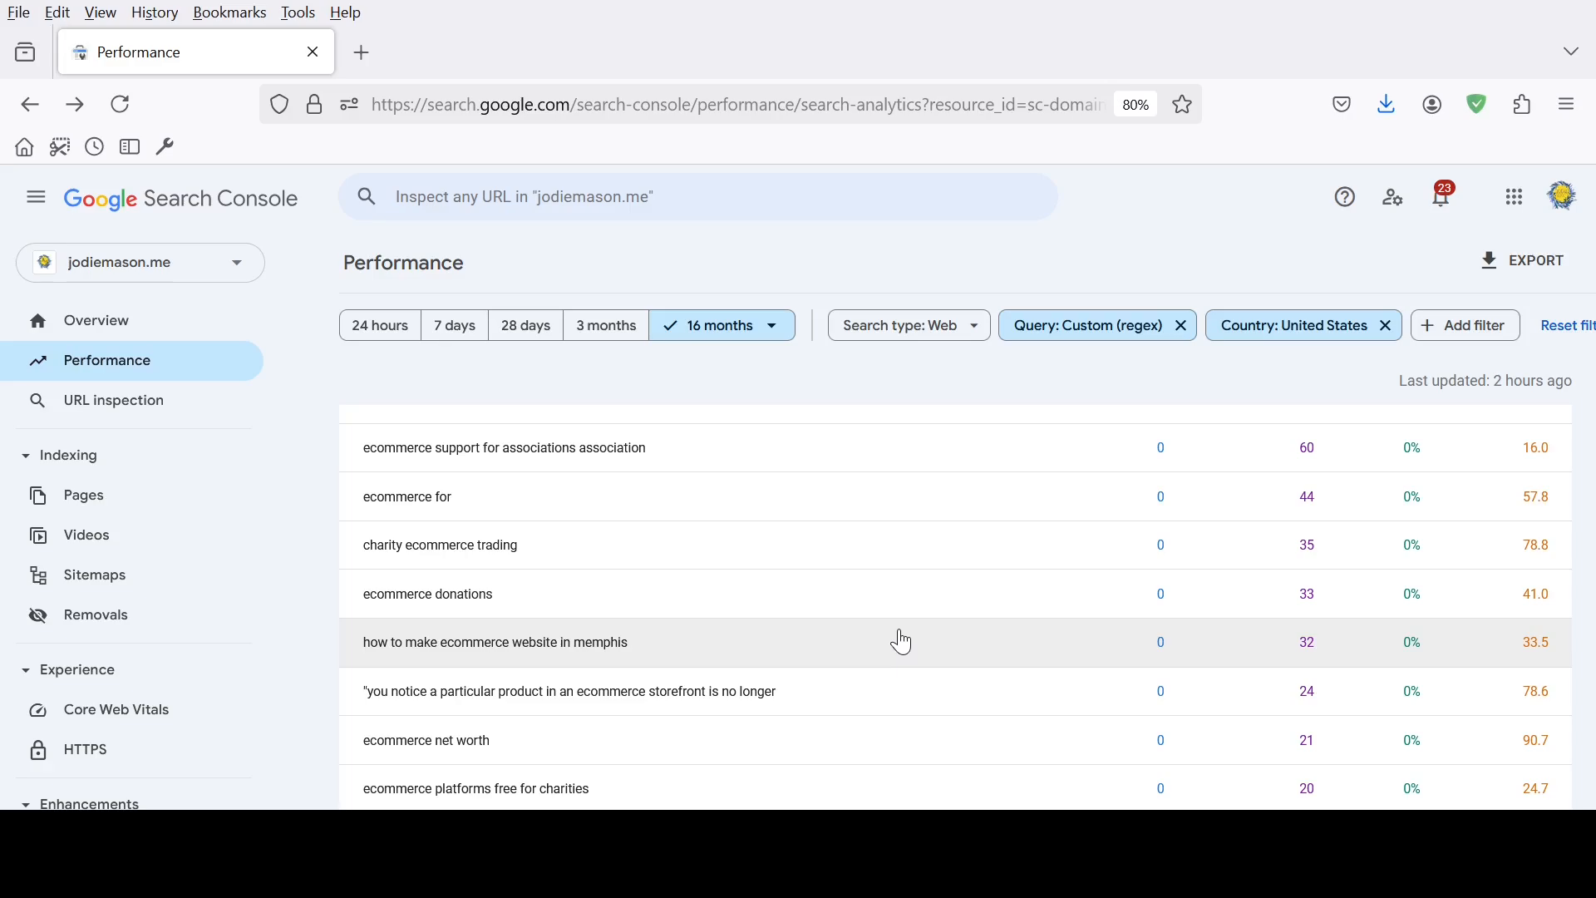
pyautogui.scroll(-2, 923, 649)
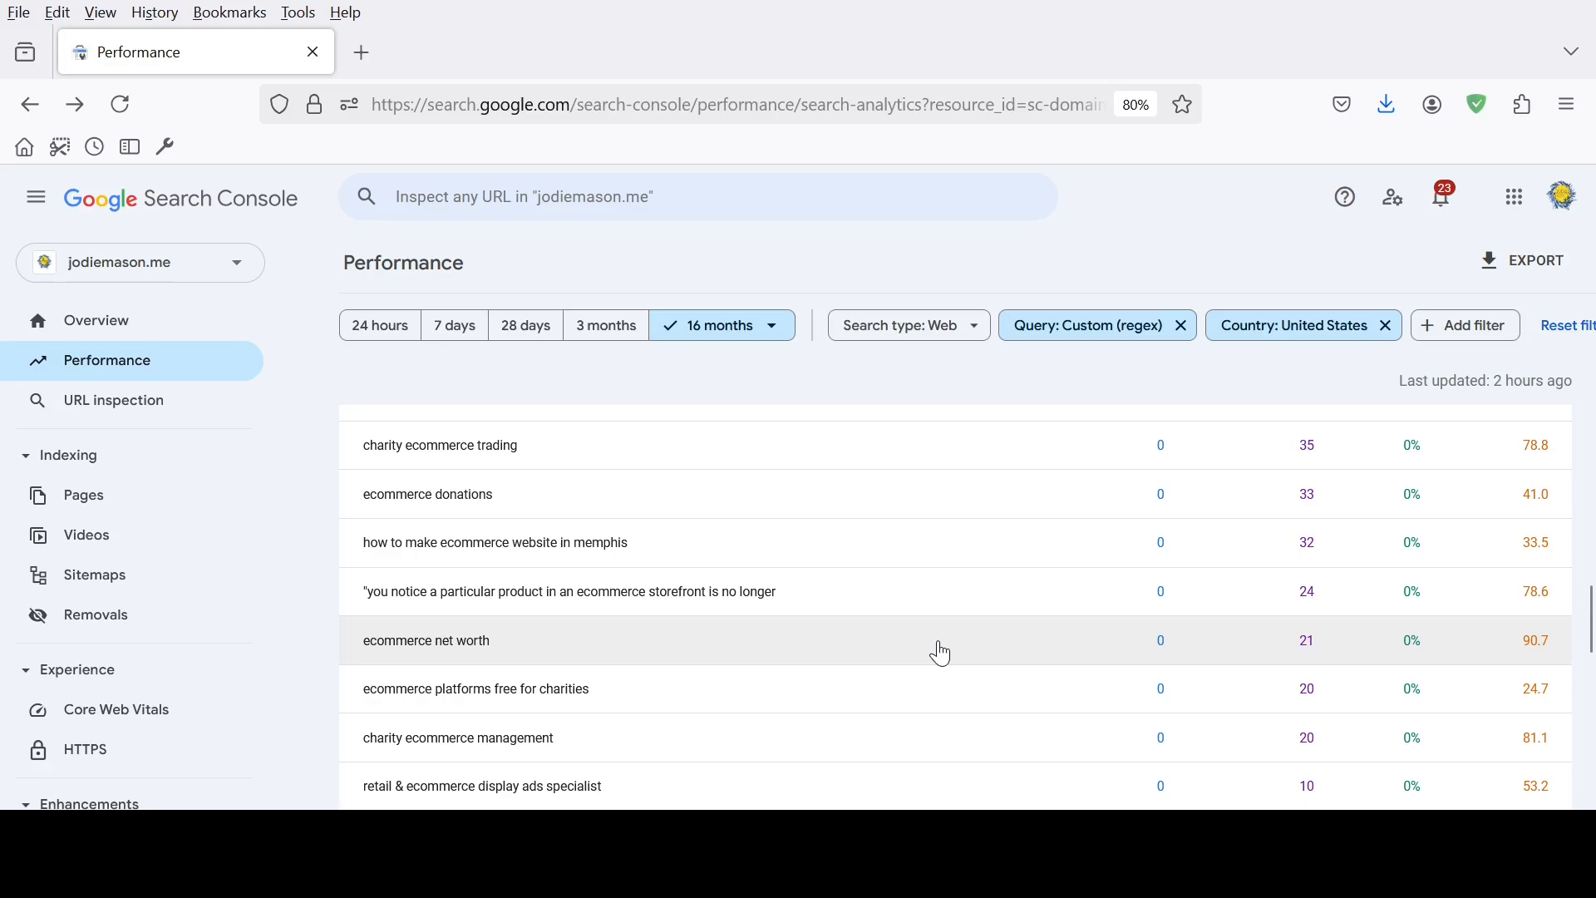
pyautogui.scroll(-1, 943, 655)
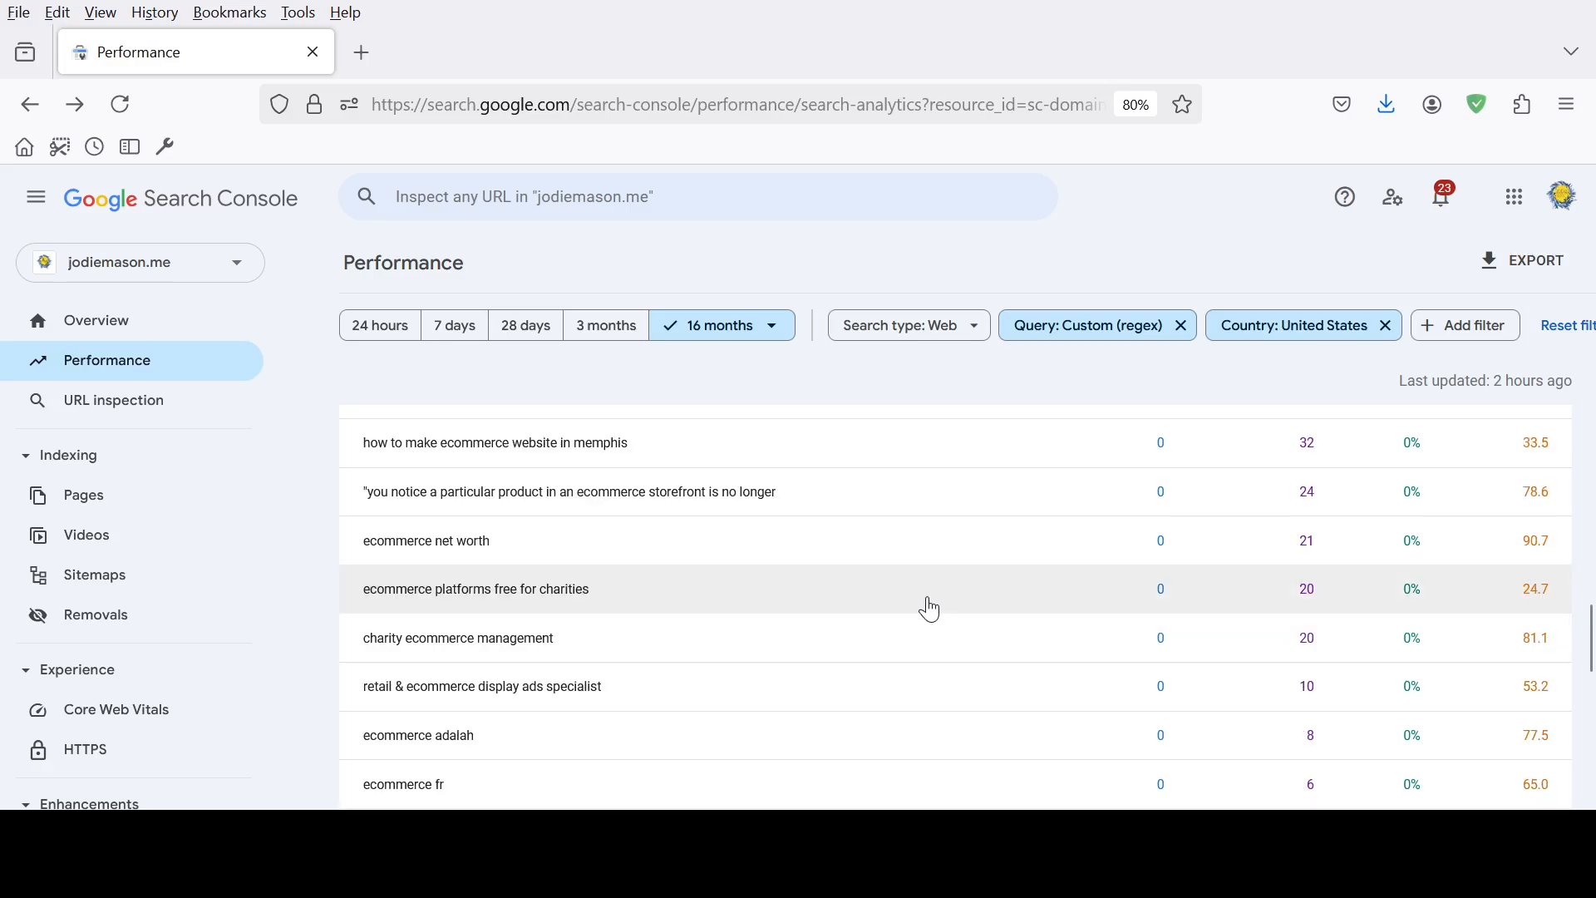
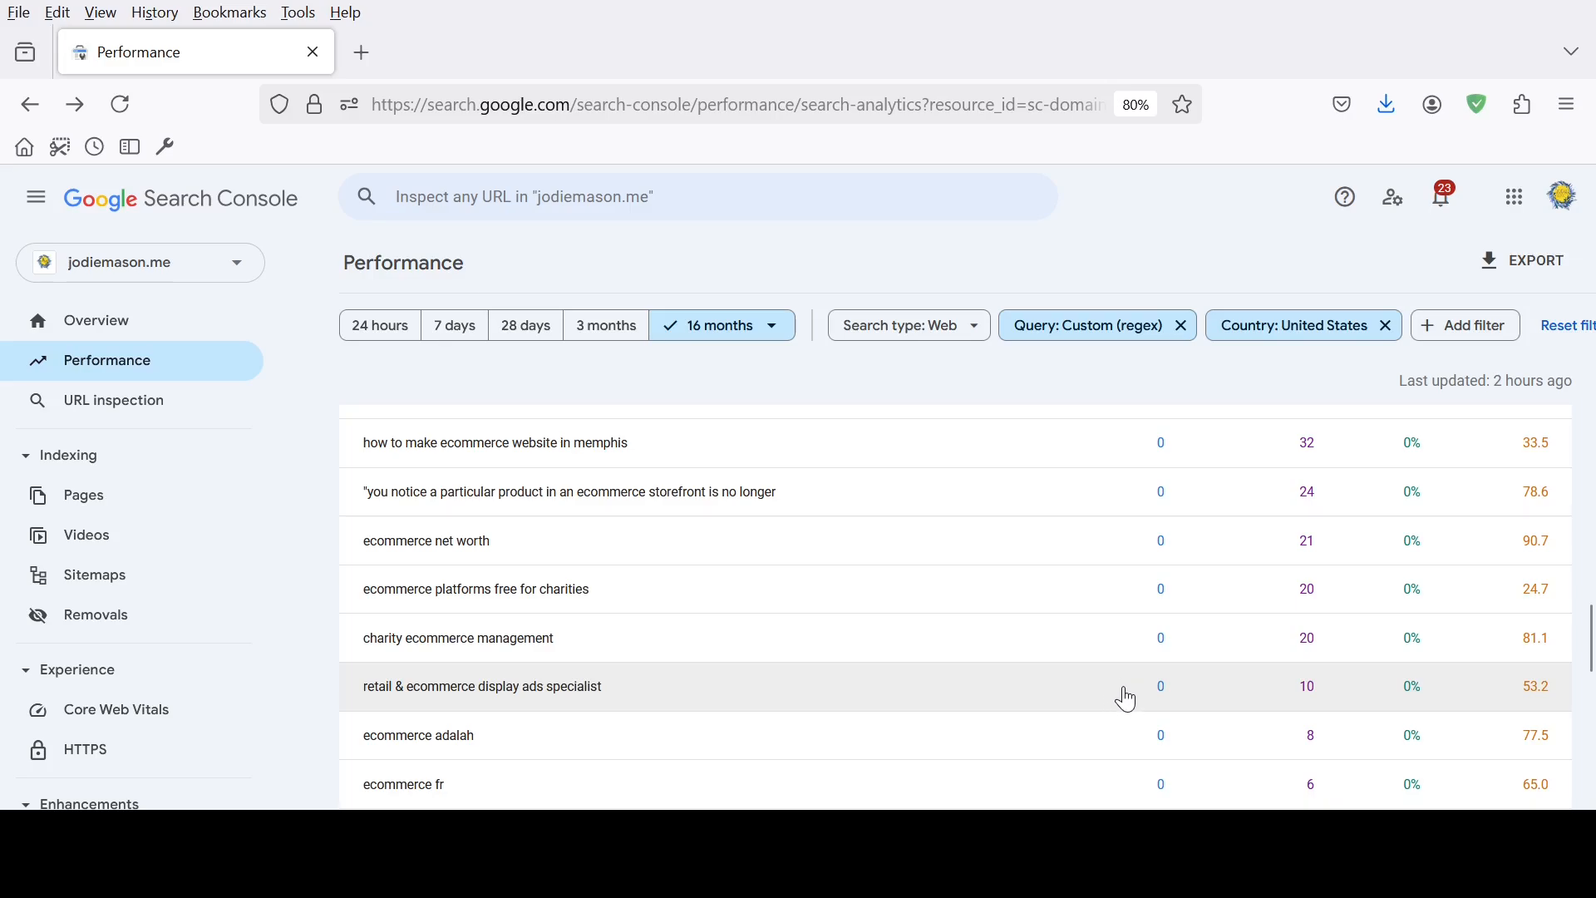
# Read the position-filtered ecommerce queries through to the last row, return to the table's start, and check which row filter is active
pyautogui.scroll(-4, 1131, 701)
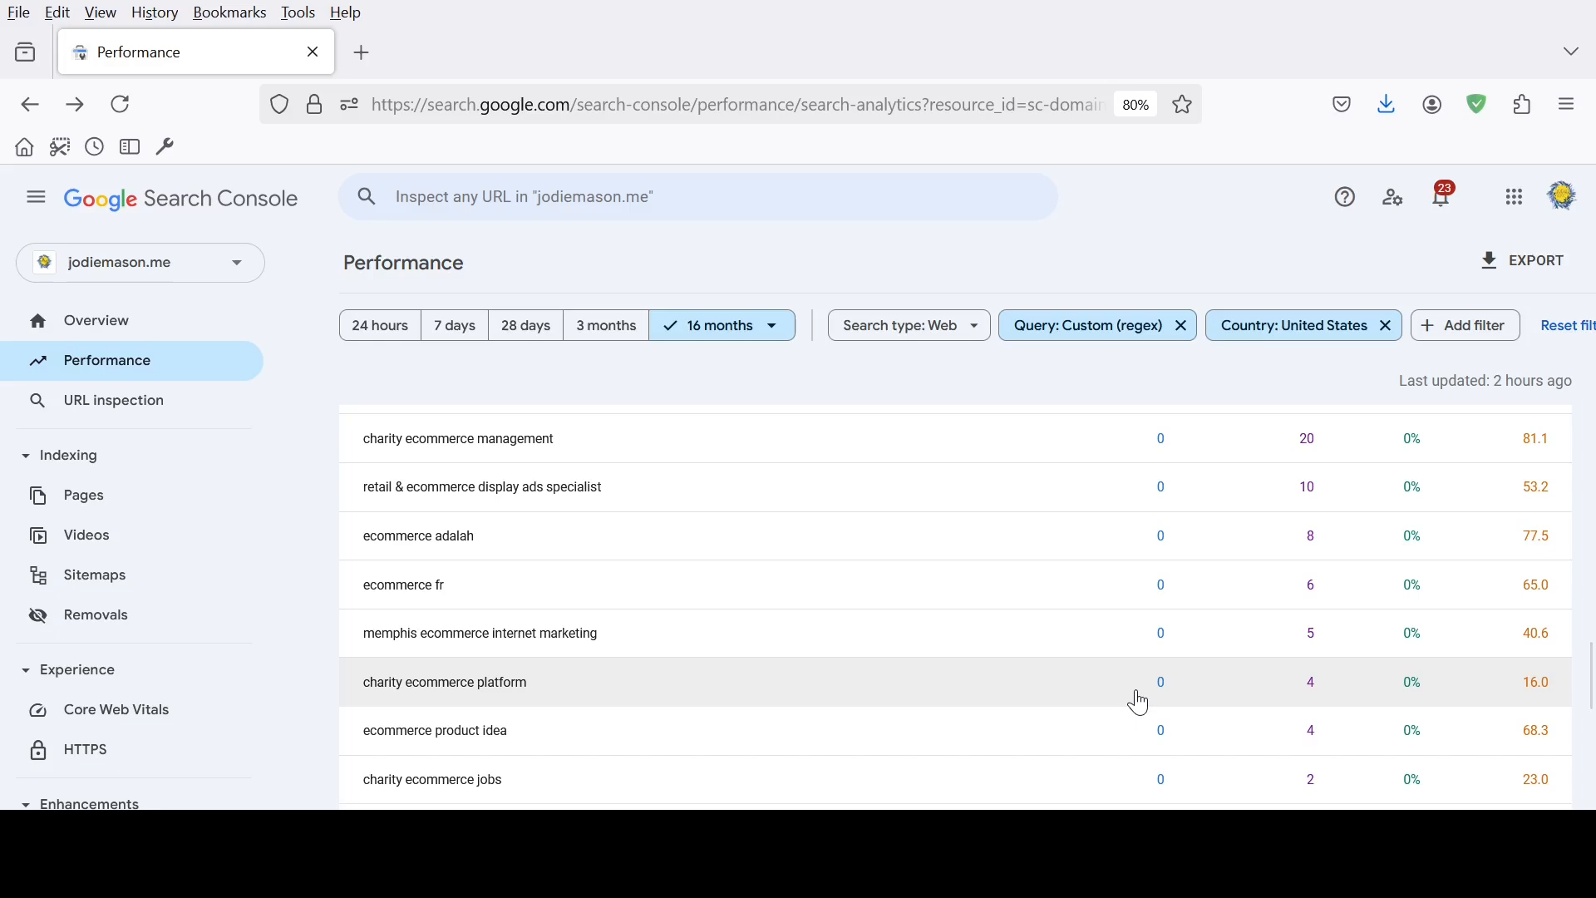
pyautogui.scroll(-6, 1141, 704)
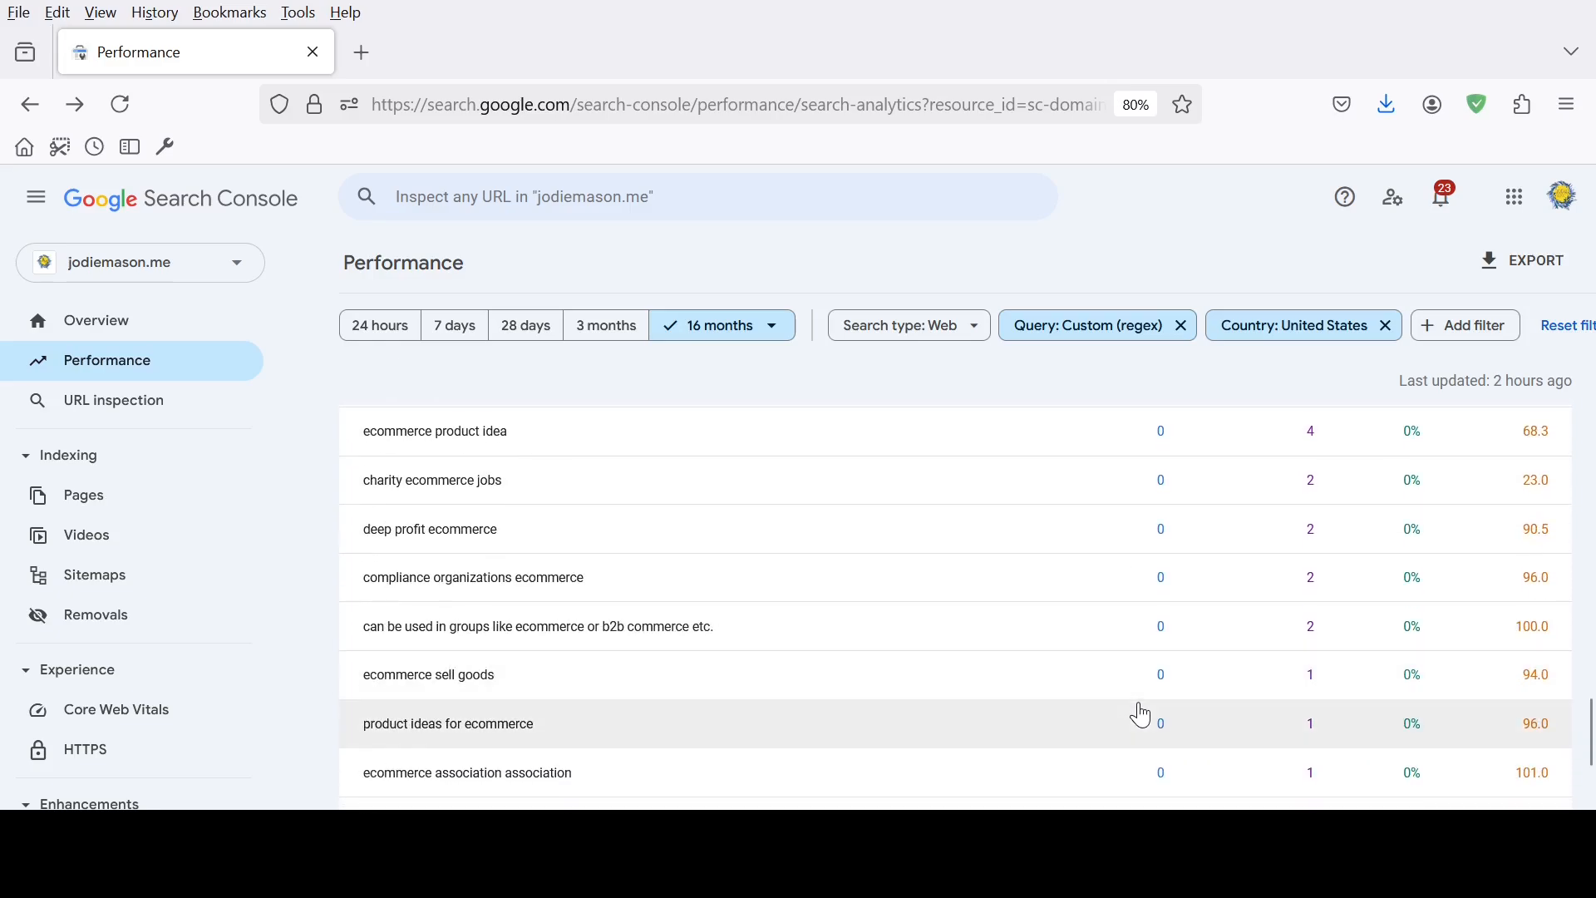
pyautogui.scroll(-3, 1143, 715)
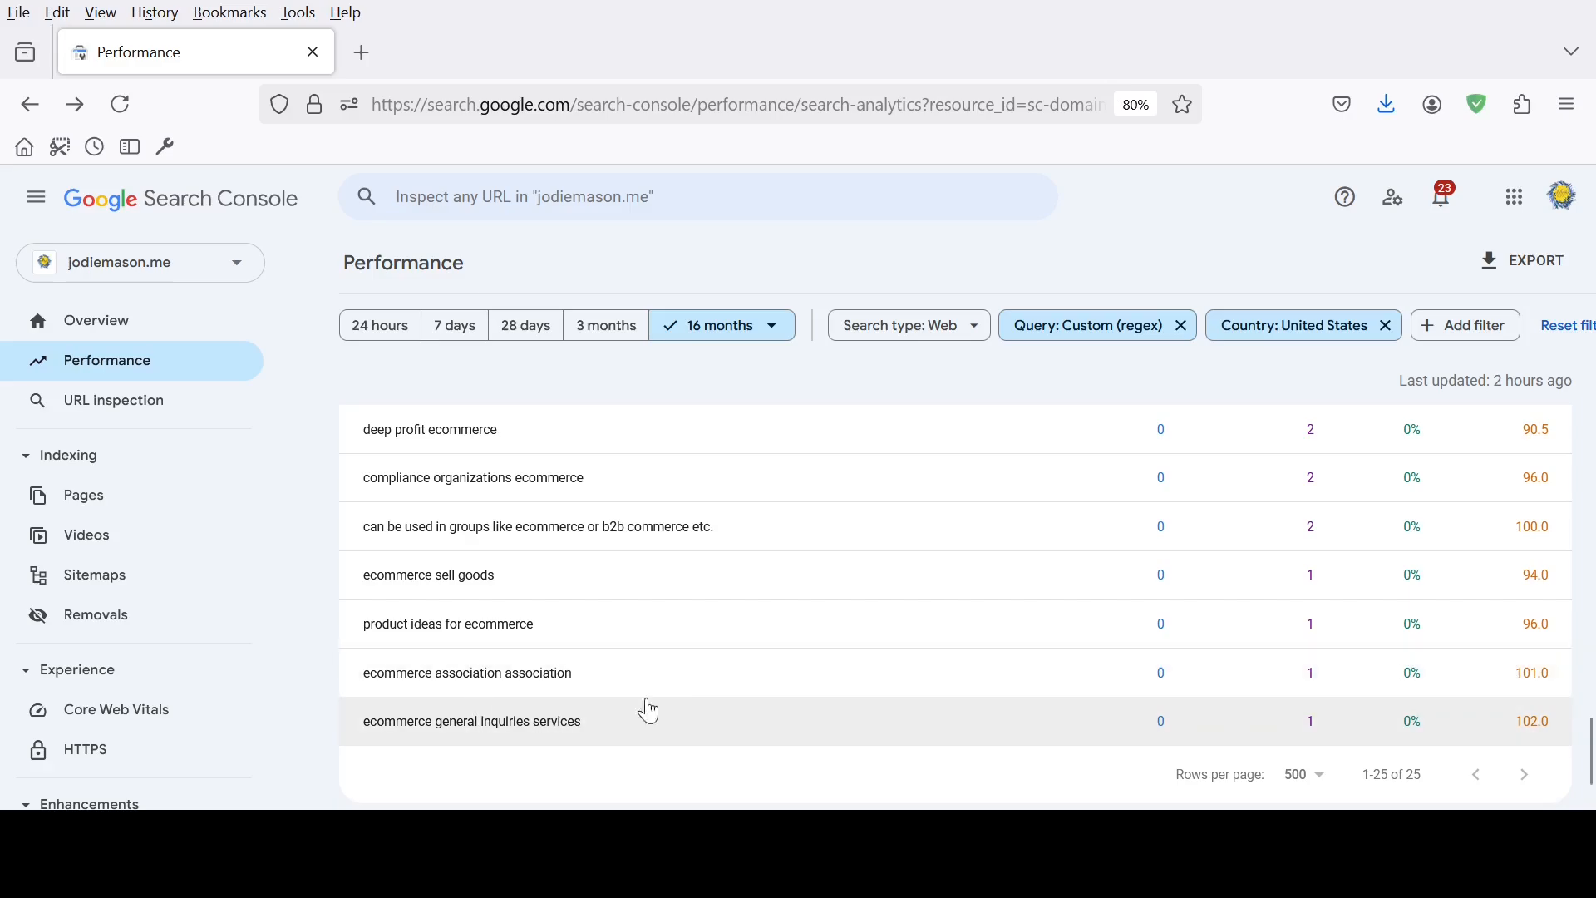
pyautogui.scroll(5, 1386, 635)
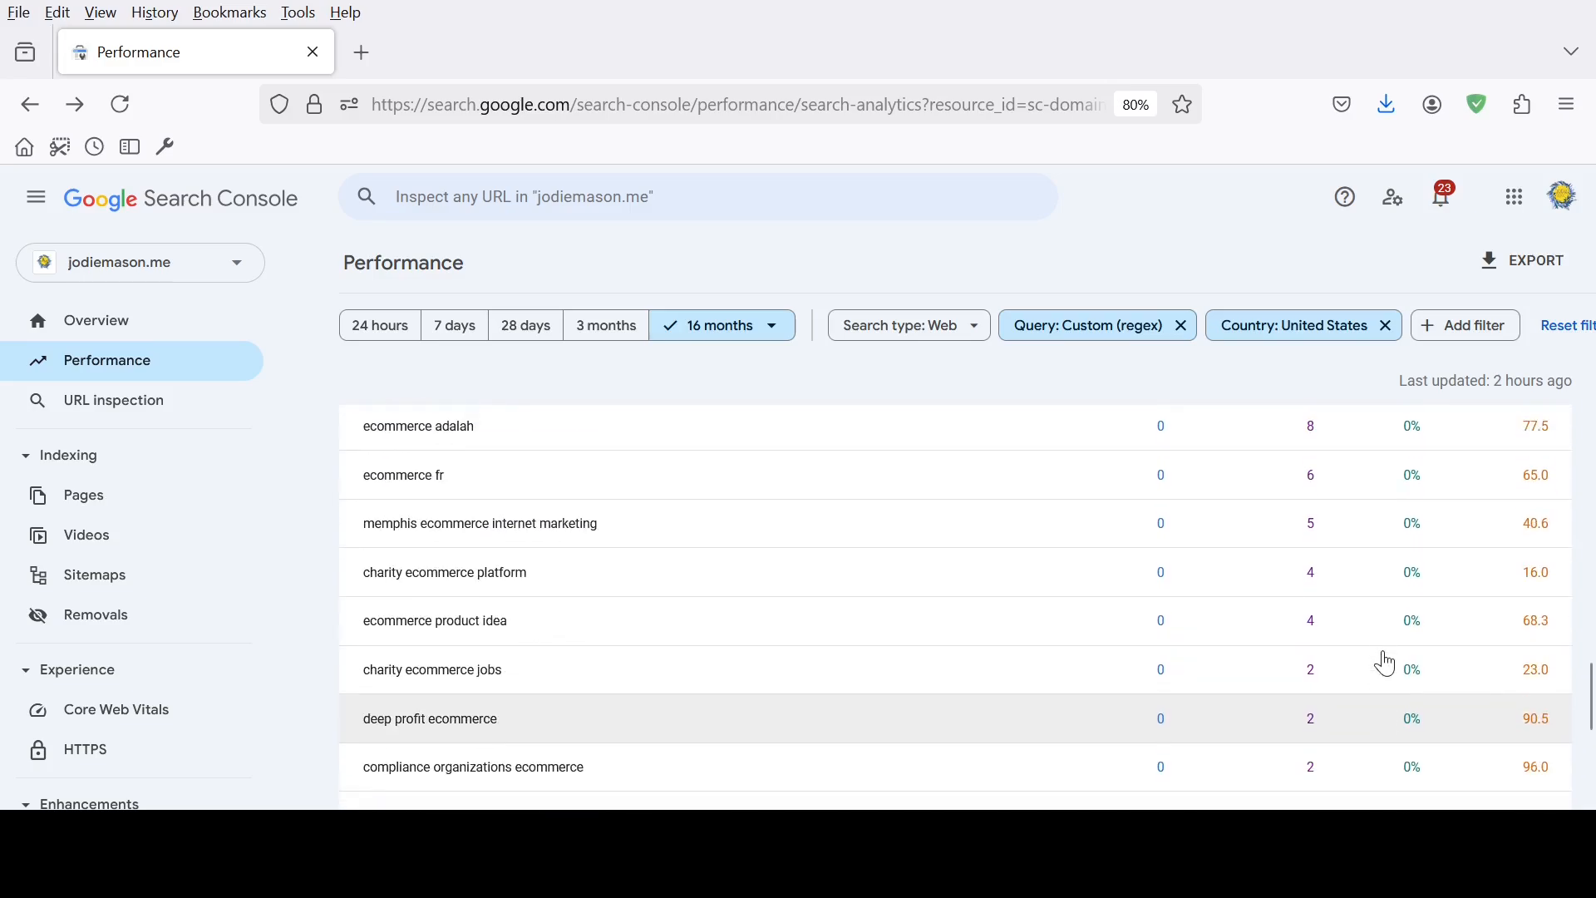
pyautogui.scroll(10, 1397, 669)
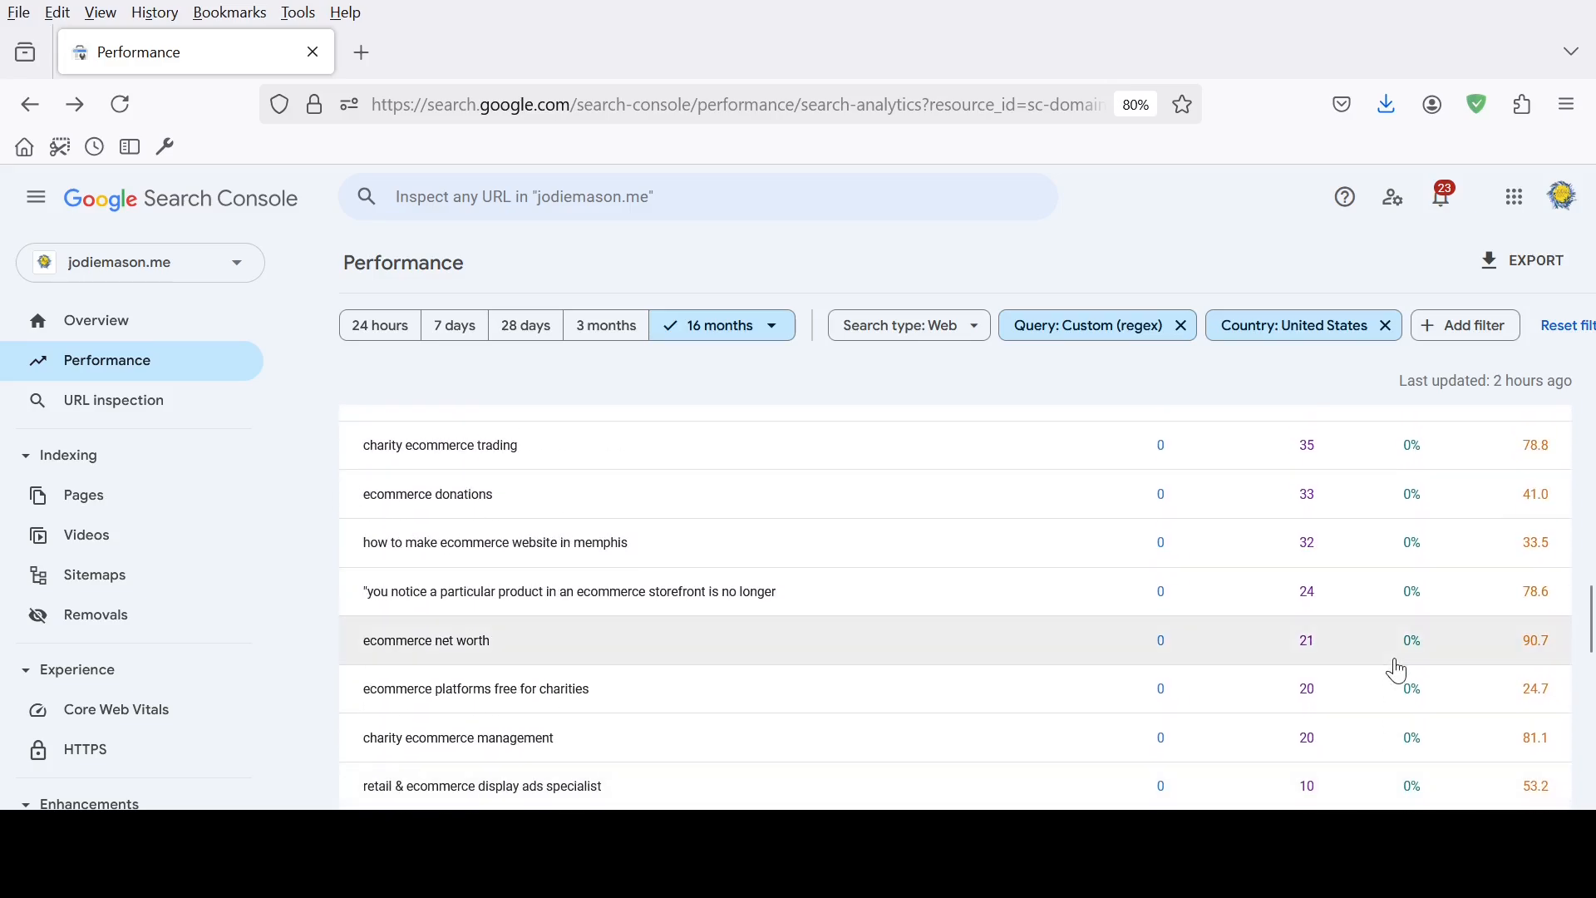
pyautogui.scroll(5, 1402, 669)
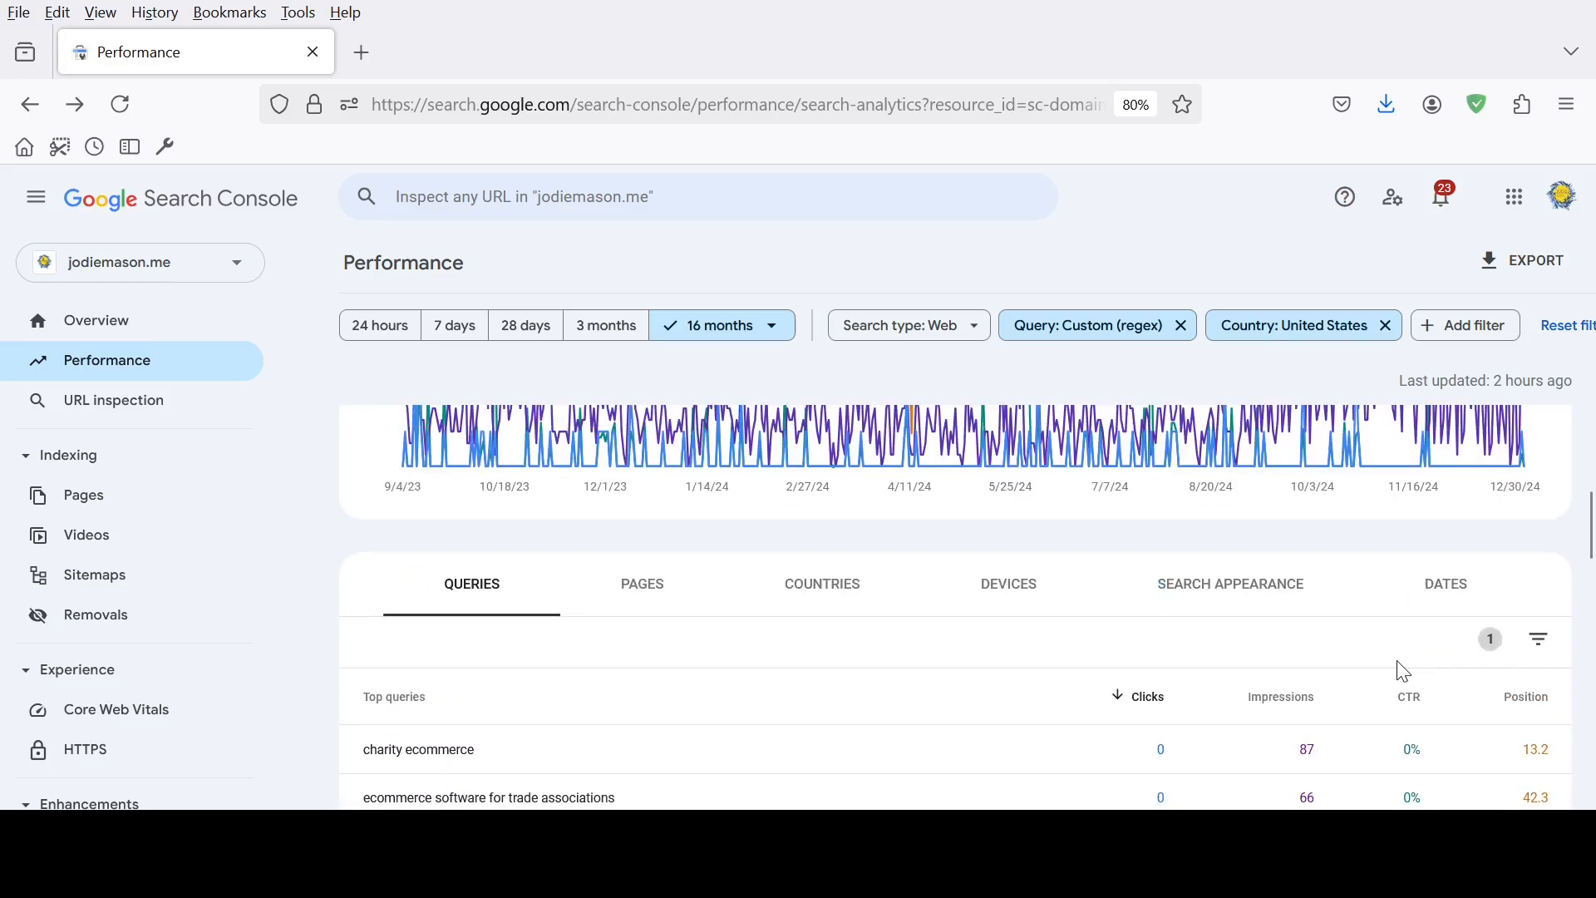
pyautogui.scroll(-12, 1403, 672)
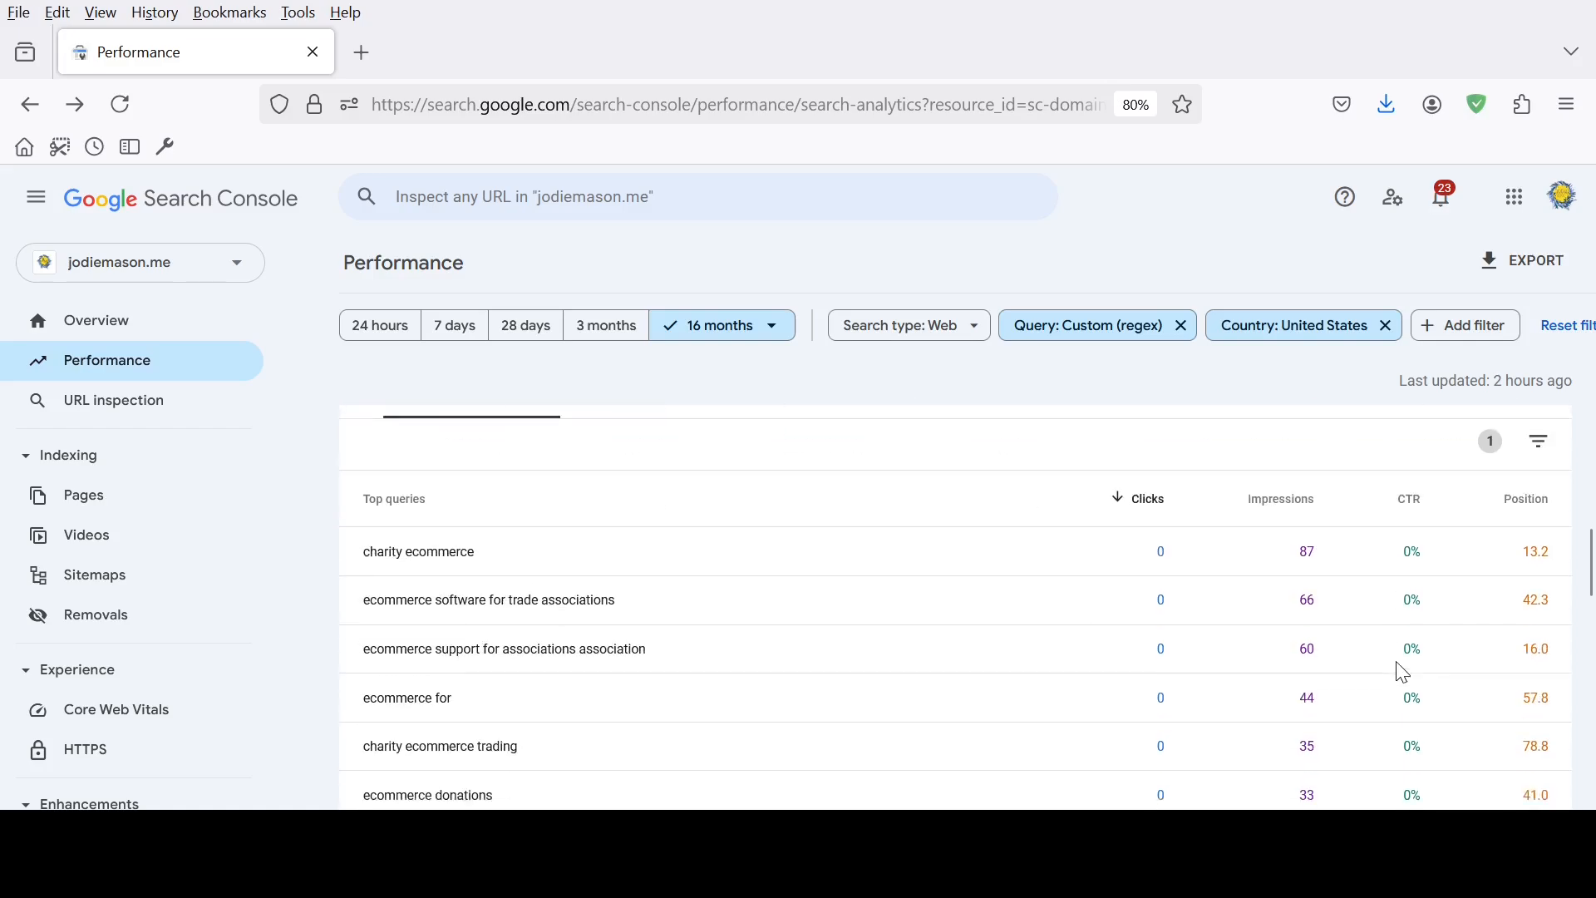
pyautogui.scroll(-5, 1384, 690)
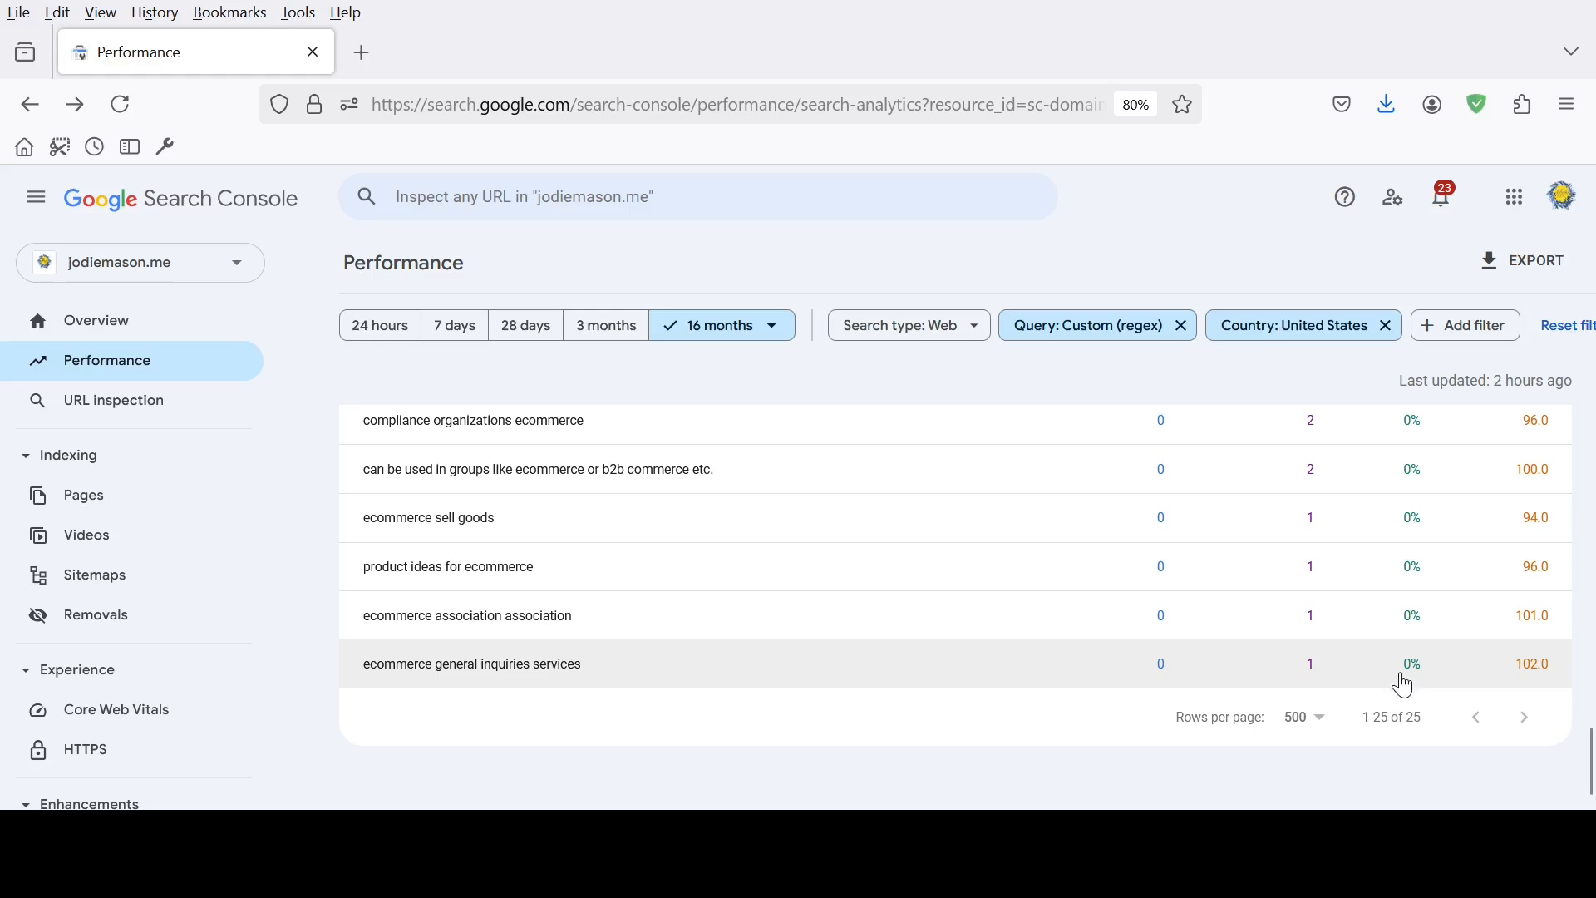
pyautogui.scroll(10, 1411, 683)
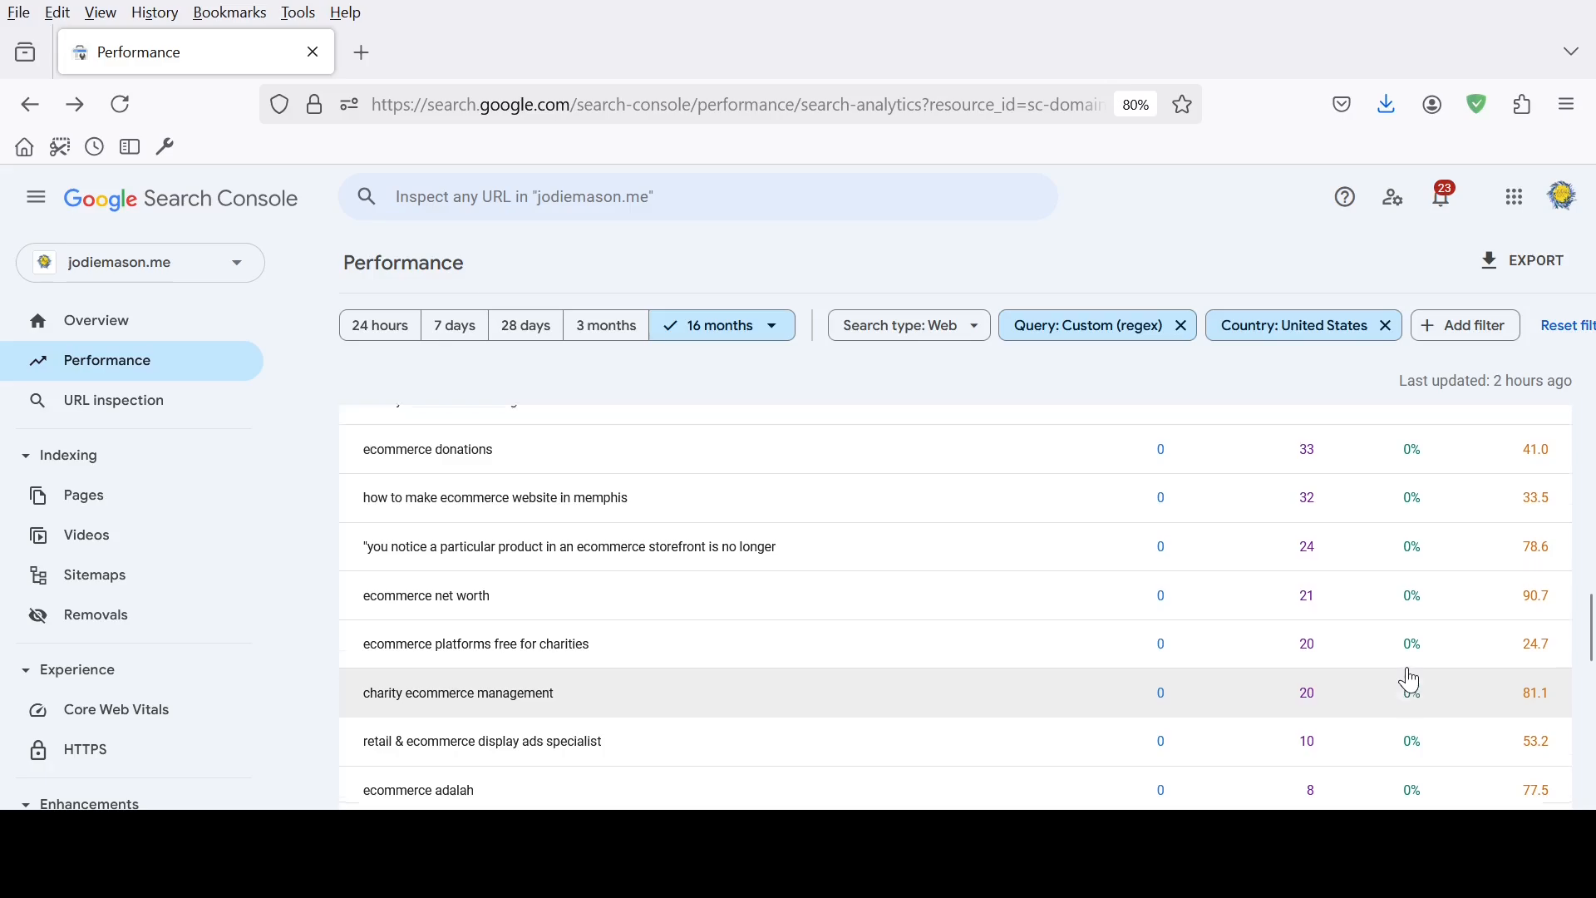
pyautogui.scroll(3, 1411, 677)
pyautogui.scroll(3, 1411, 675)
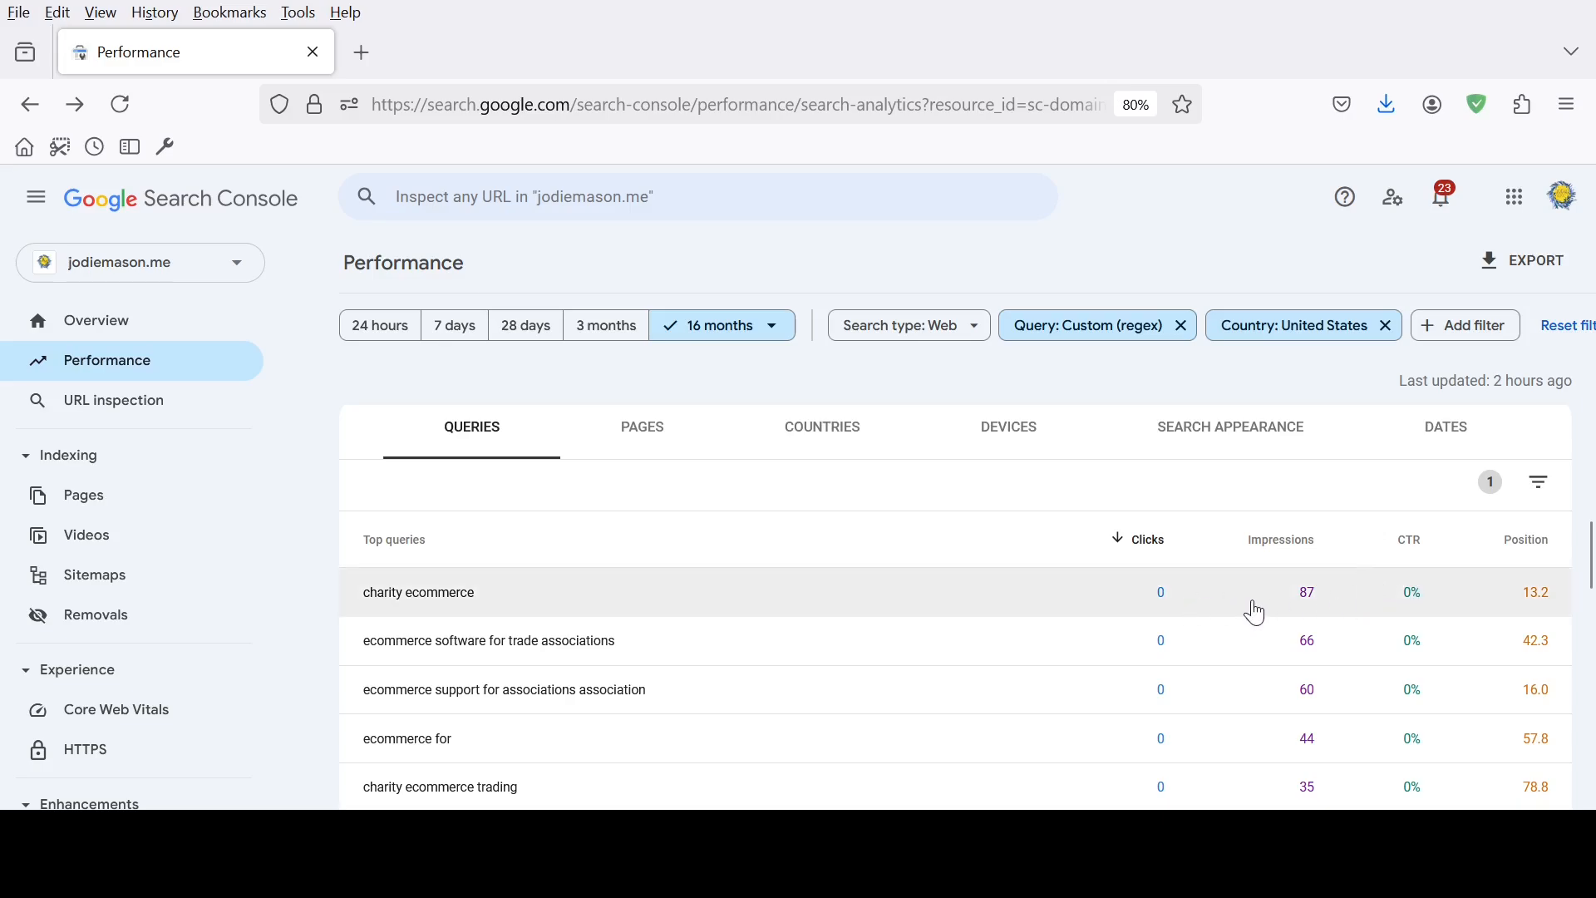
pyautogui.click(1541, 491)
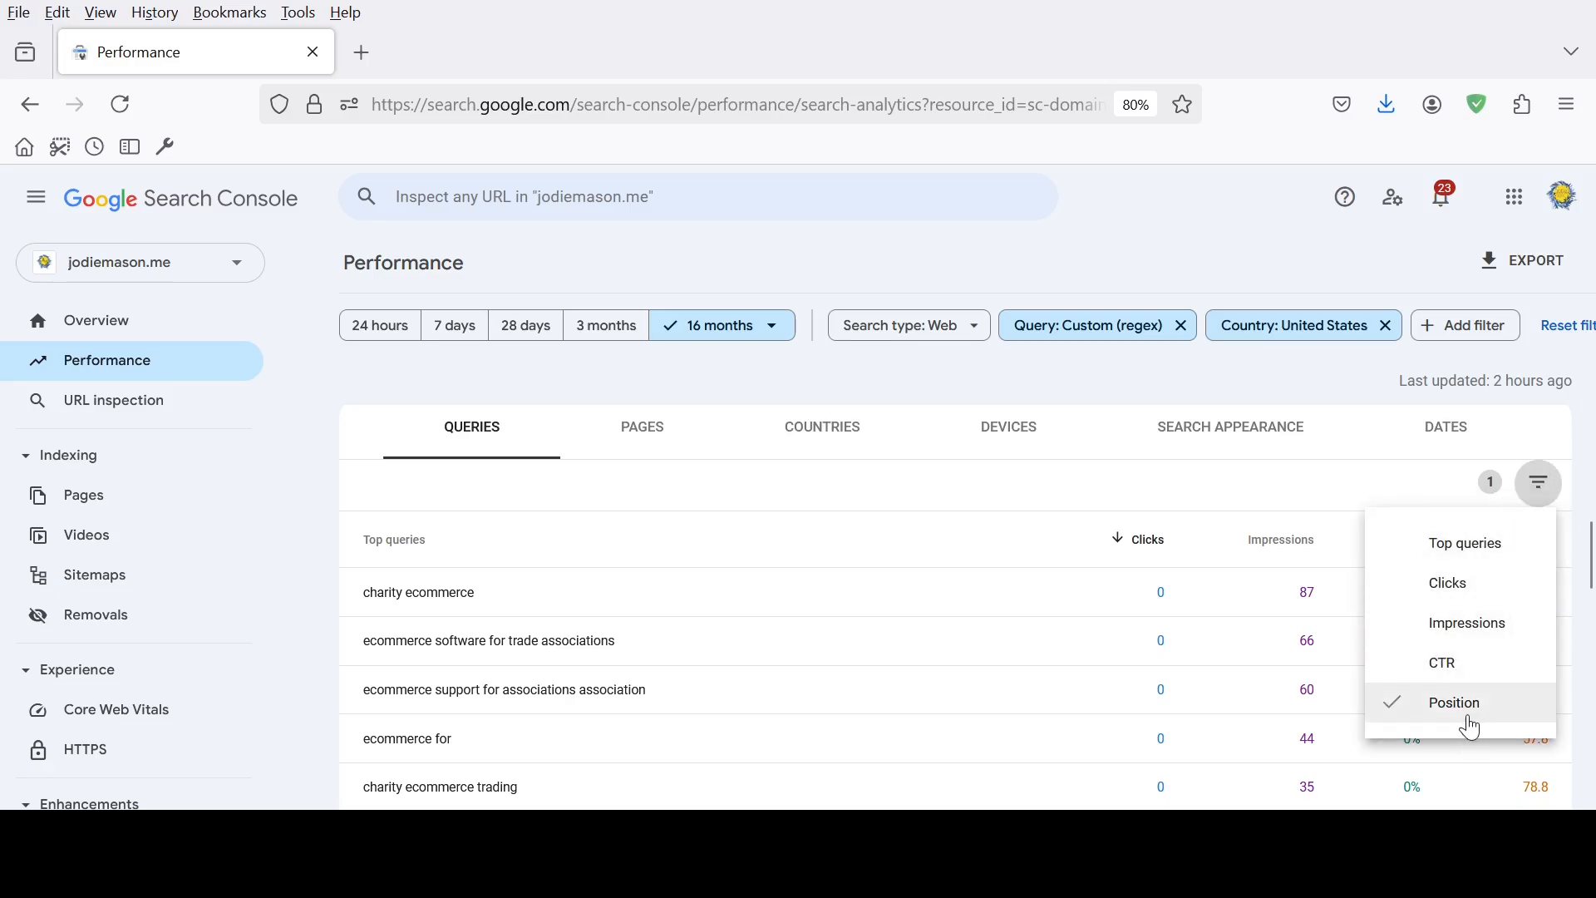
pyautogui.click(1376, 445)
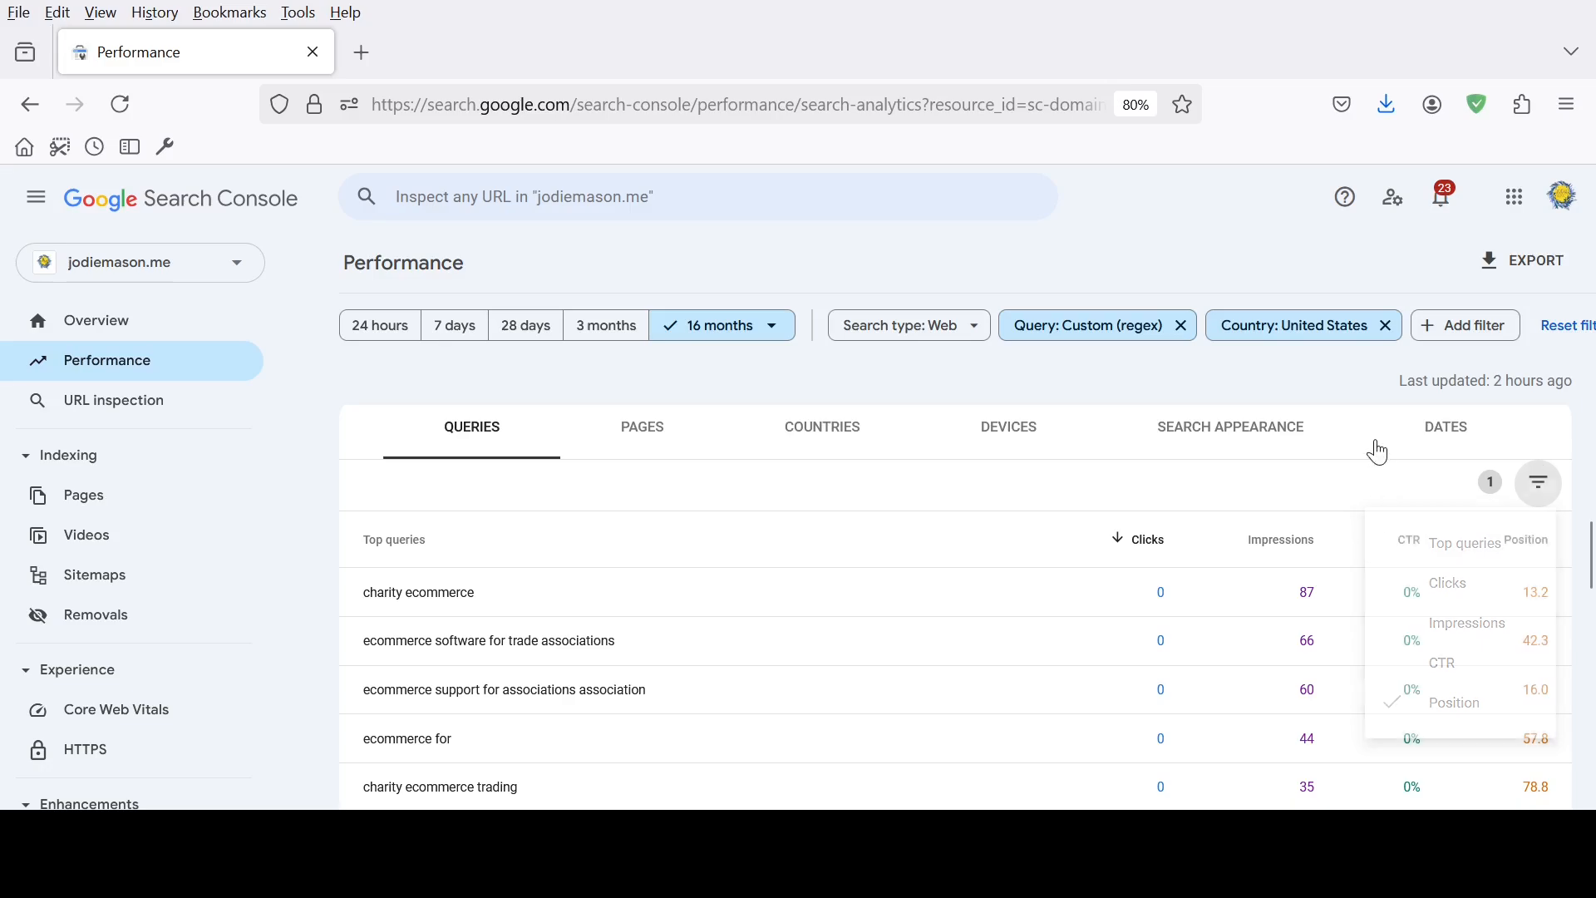
# Change the query filter's custom regex to (seo|search engine optimization) and apply it
pyautogui.click(1112, 341)
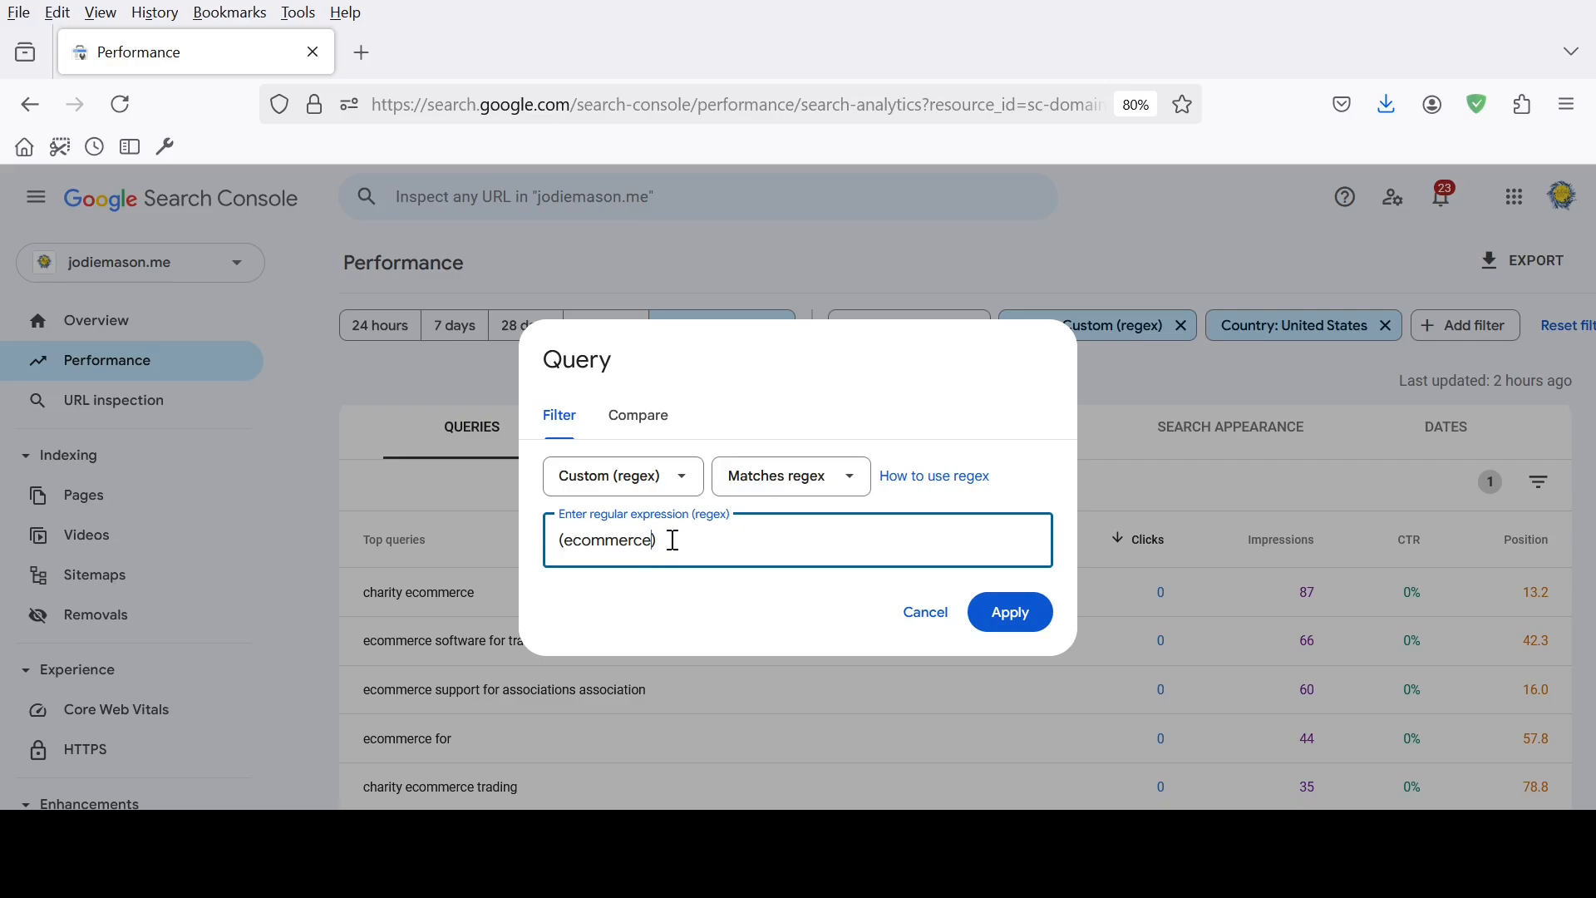
pyautogui.press('BackSpace')
pyautogui.press('BackSpace')
pyautogui.press('BackSpace')
pyautogui.press('BackSpace')
pyautogui.press('BackSpace')
pyautogui.press('BackSpace')
pyautogui.press('BackSpace')
pyautogui.press('BackSpace')
pyautogui.press('BackSpace')
pyautogui.write('s')
pyautogui.press('BackSpace')
pyautogui.write('seo|ser')
pyautogui.press('BackSpace')
pyautogui.write('arch eg')
pyautogui.press('BackSpace')
pyautogui.write('ngine optimizato')
pyautogui.press('BackSpace')
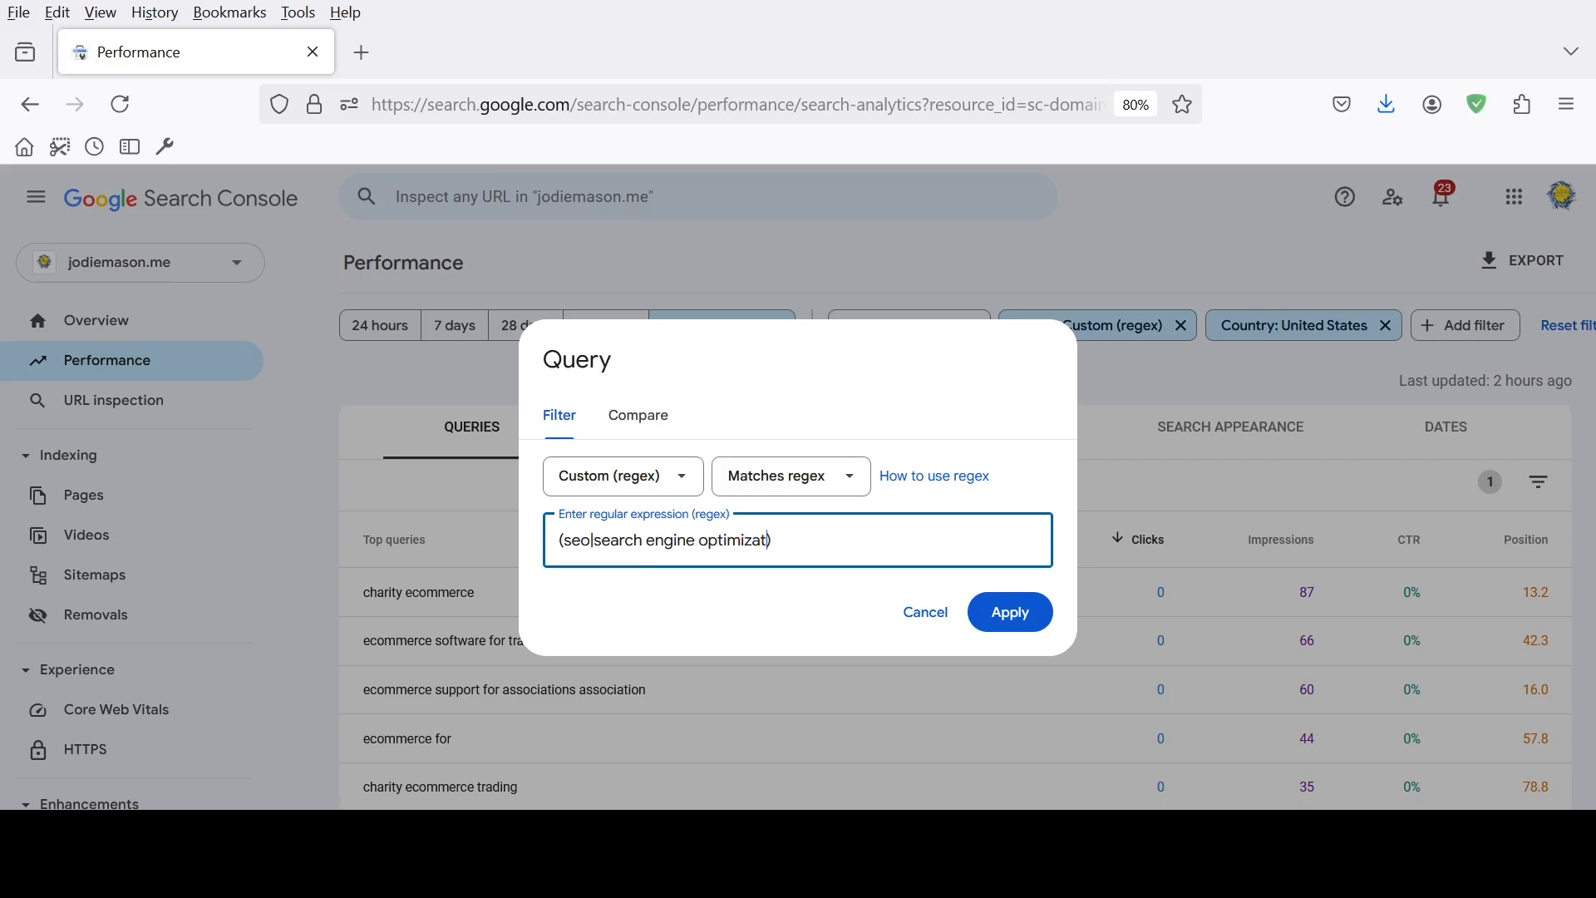
pyautogui.write('ion')
pyautogui.click(1012, 620)
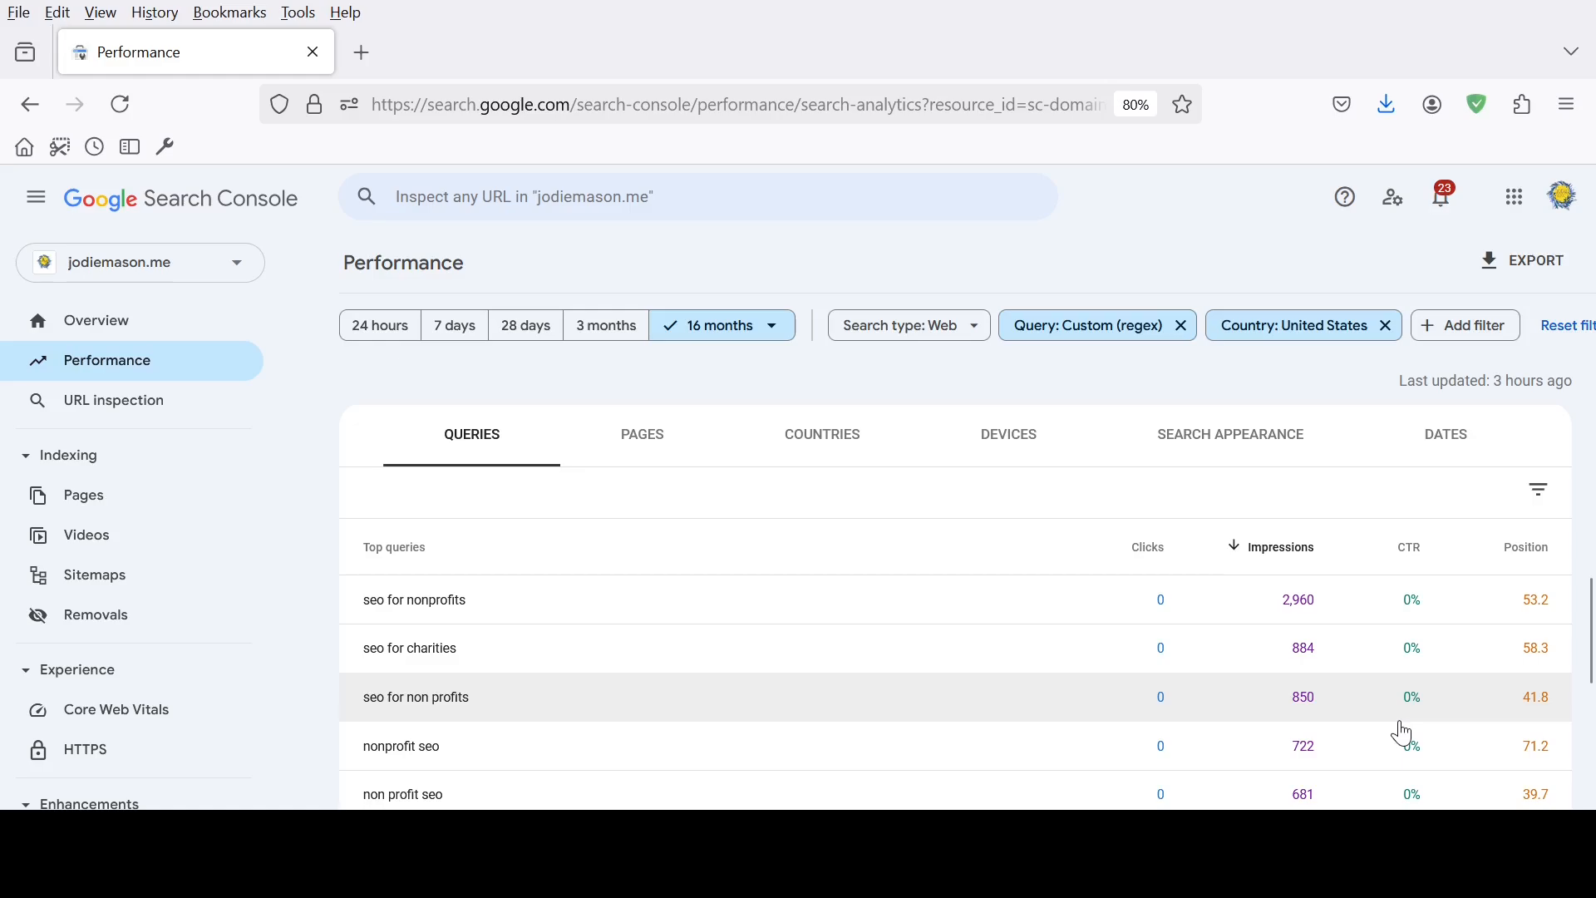
# Look through the SEO queries in the top queries table, comparing their impressions and positions from the highest-impression rows to the lower ones
pyautogui.click(1457, 600)
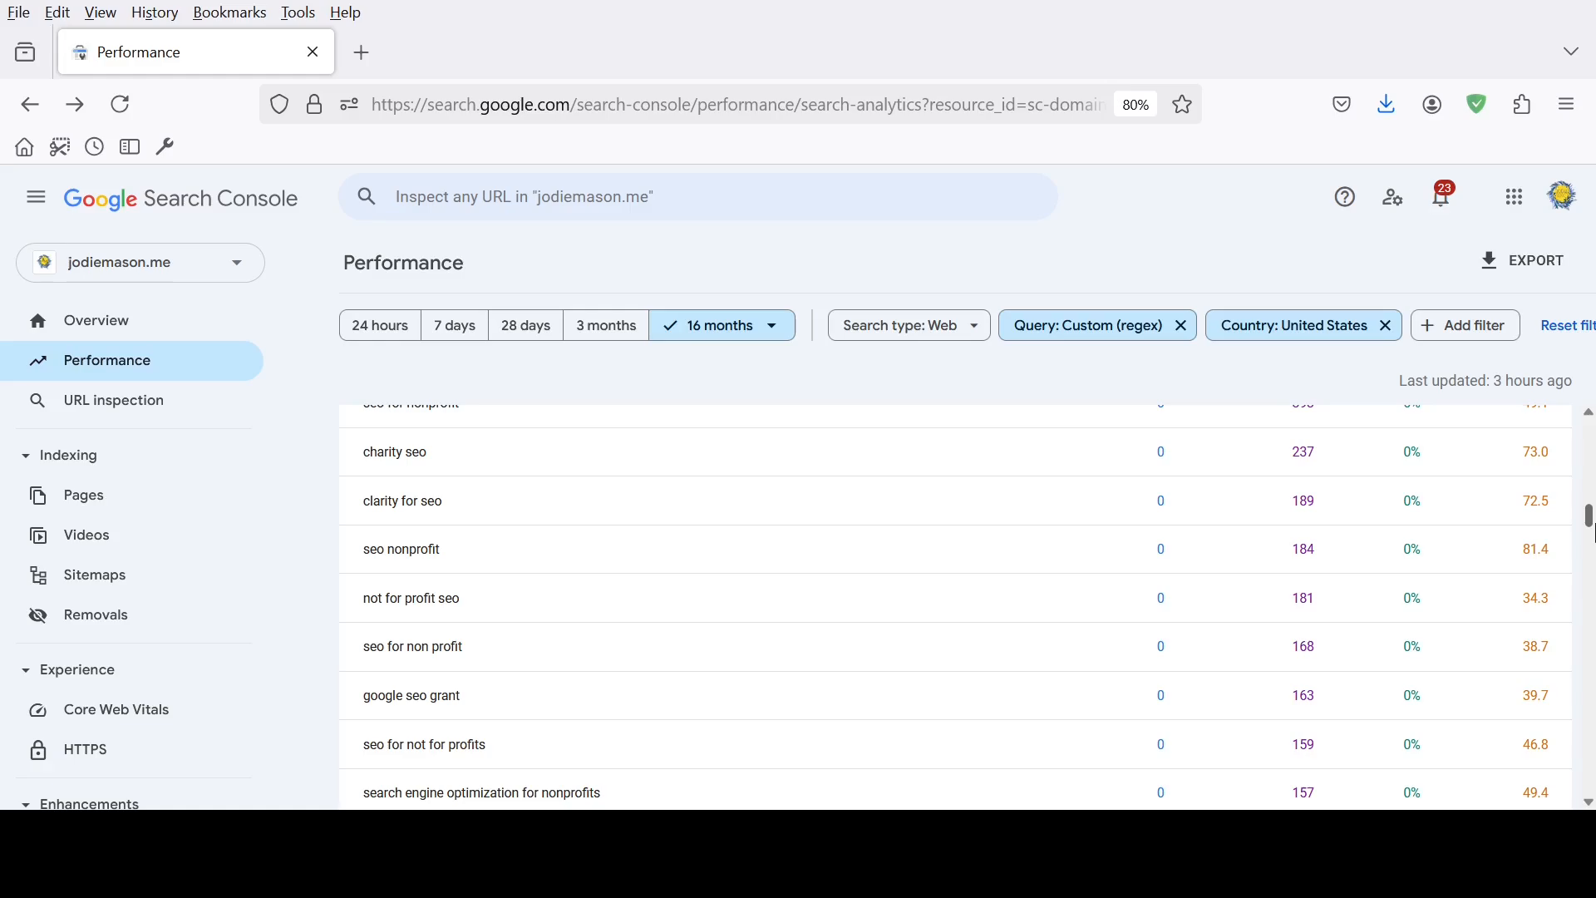
pyautogui.moveTo(1590, 526); pyautogui.dragTo(1588, 658)
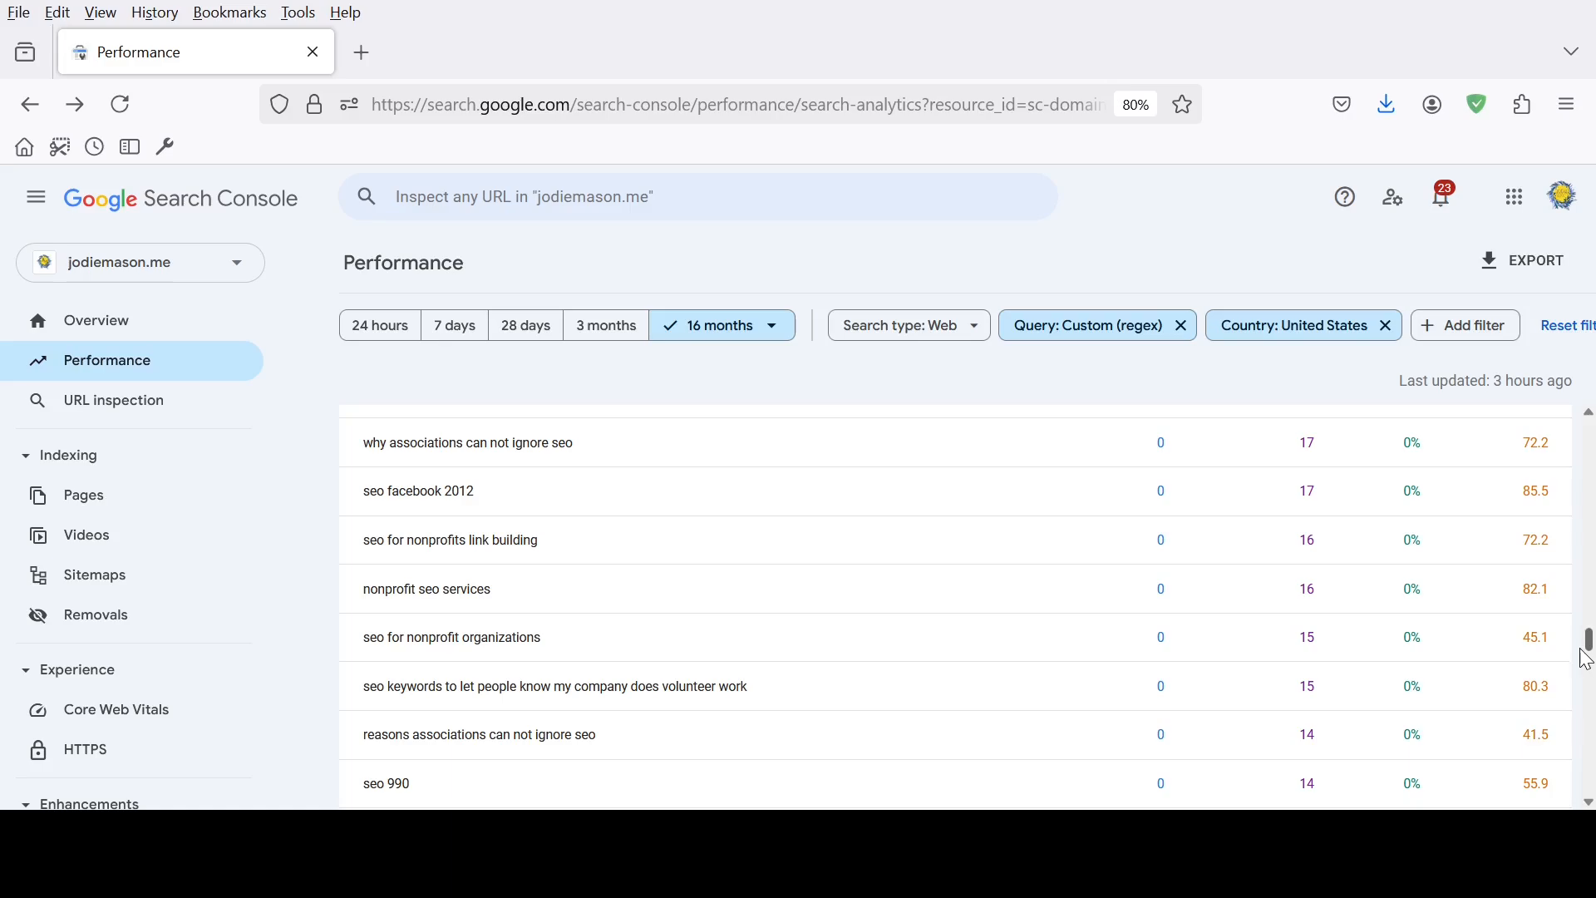
pyautogui.moveTo(1587, 659); pyautogui.dragTo(1592, 489)
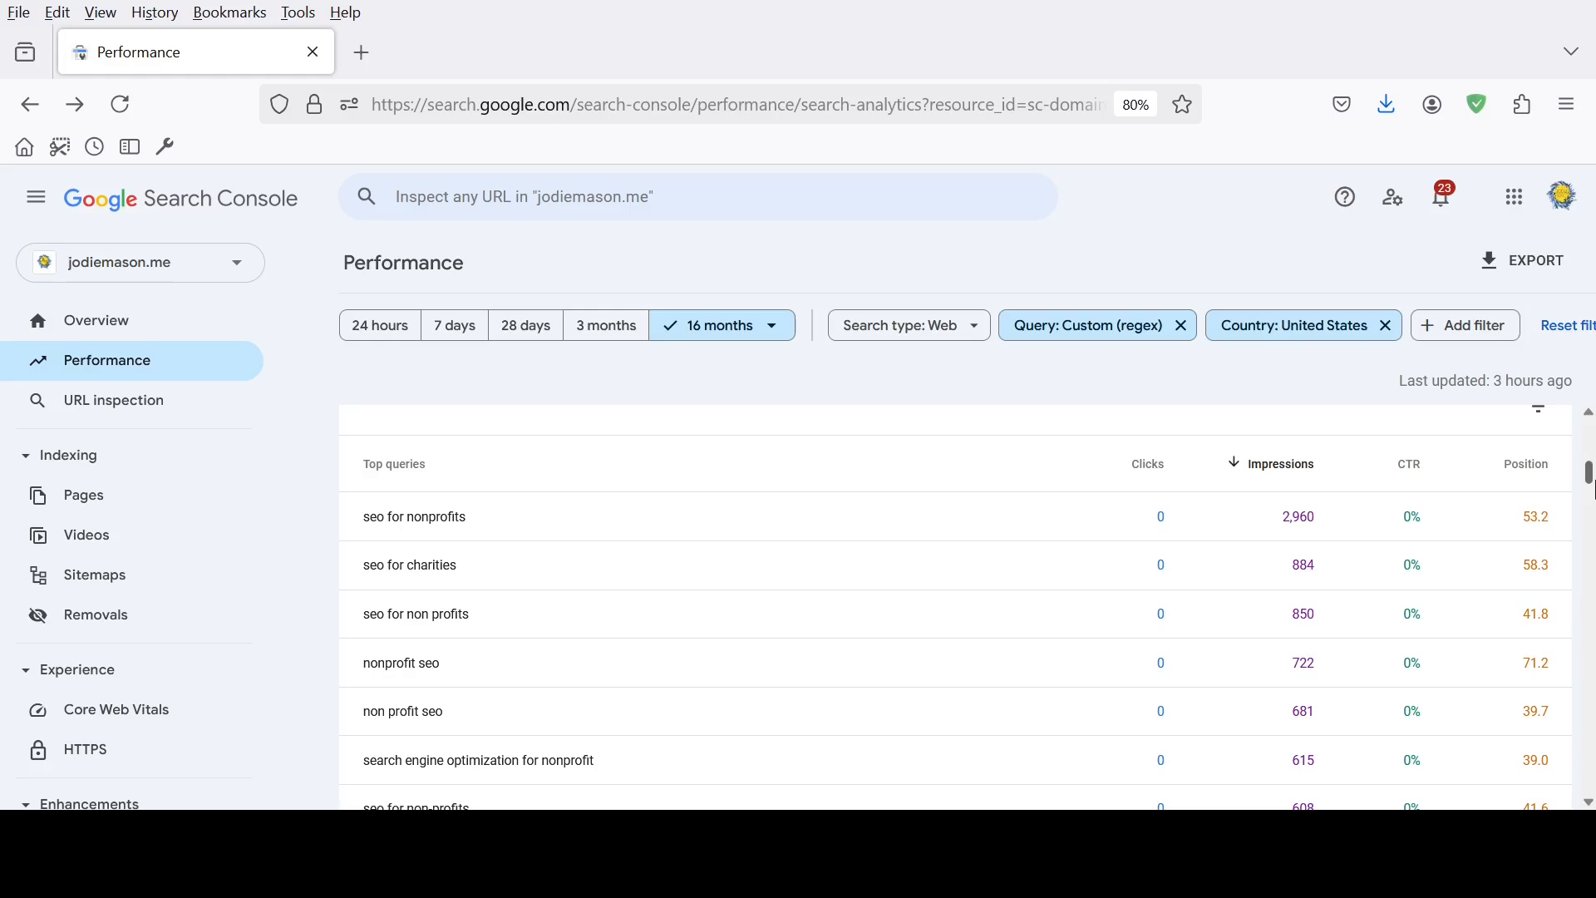
pyautogui.moveTo(1593, 488); pyautogui.dragTo(1590, 494)
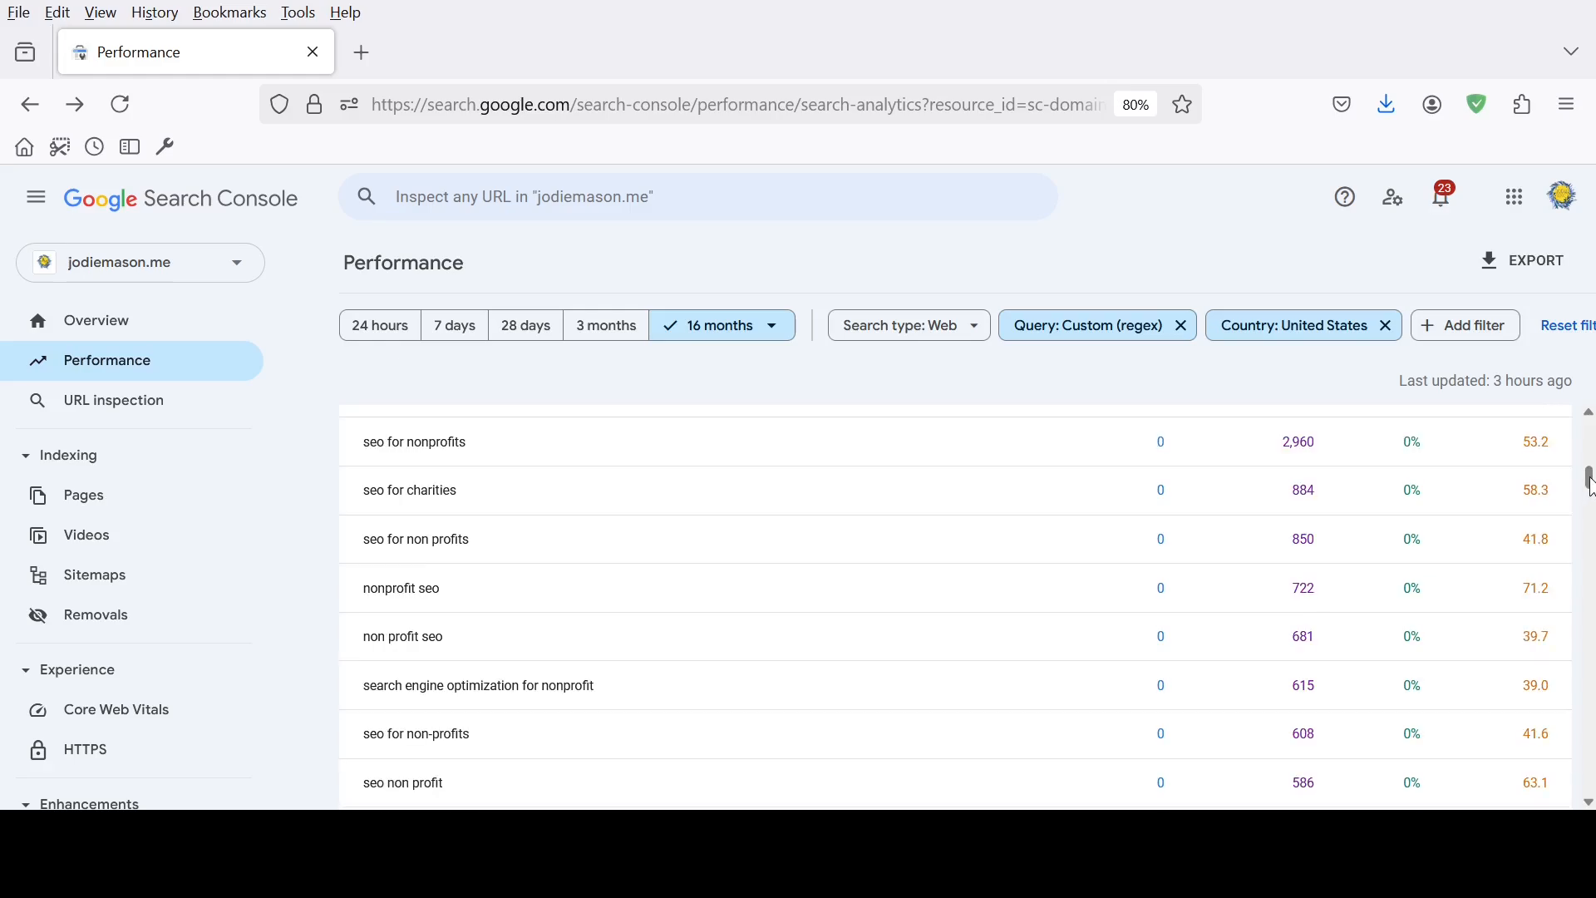
pyautogui.moveTo(1590, 484); pyautogui.dragTo(1588, 556)
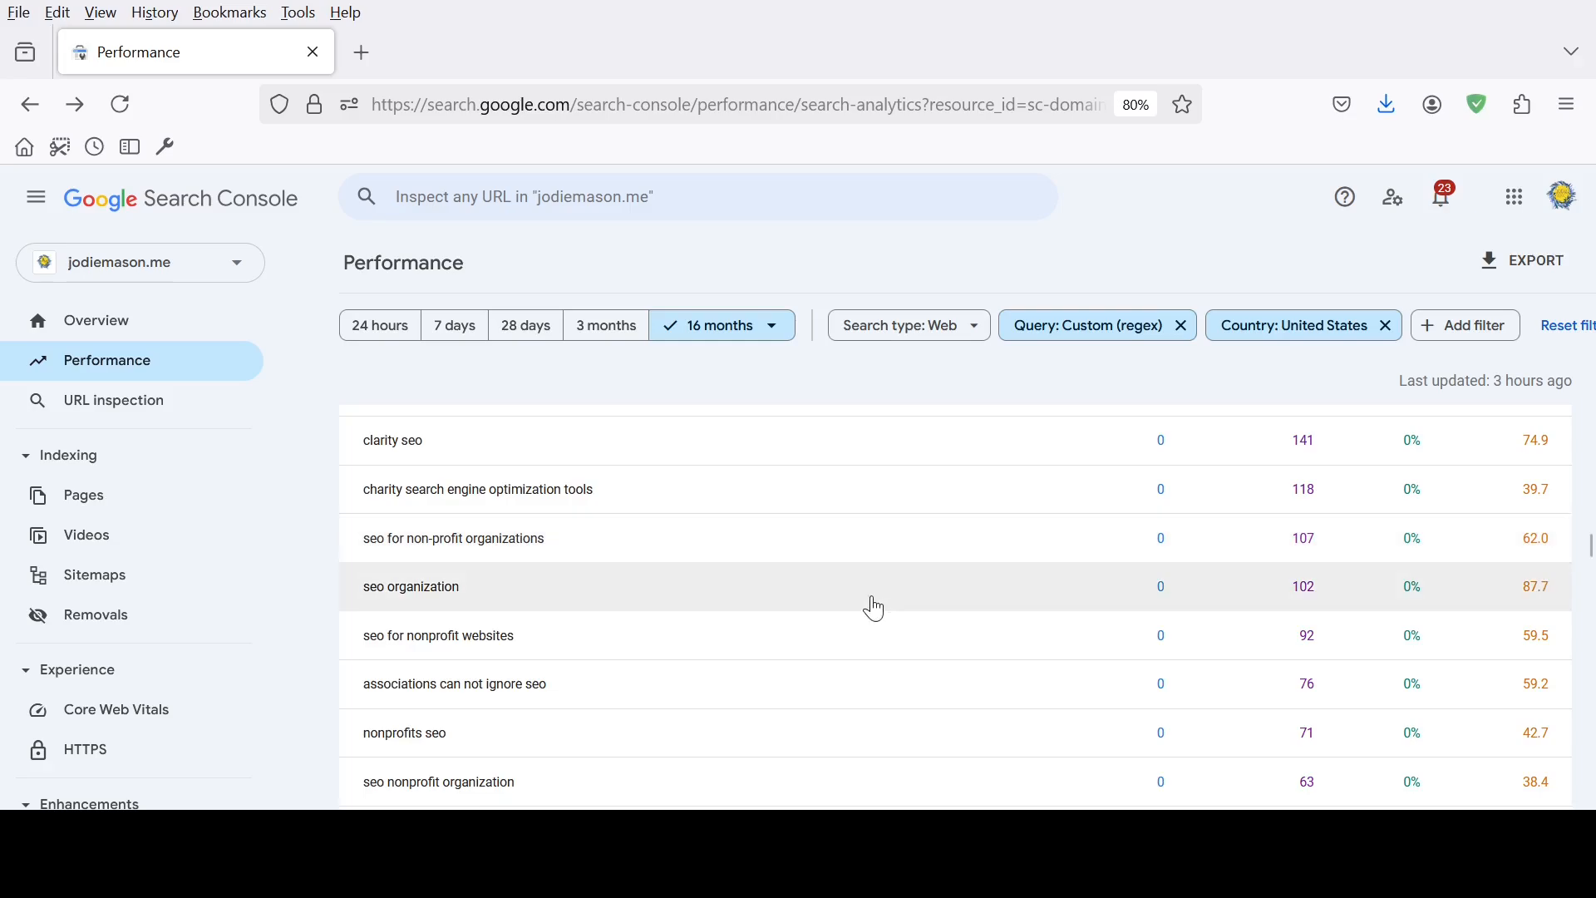
pyautogui.scroll(-2, 823, 590)
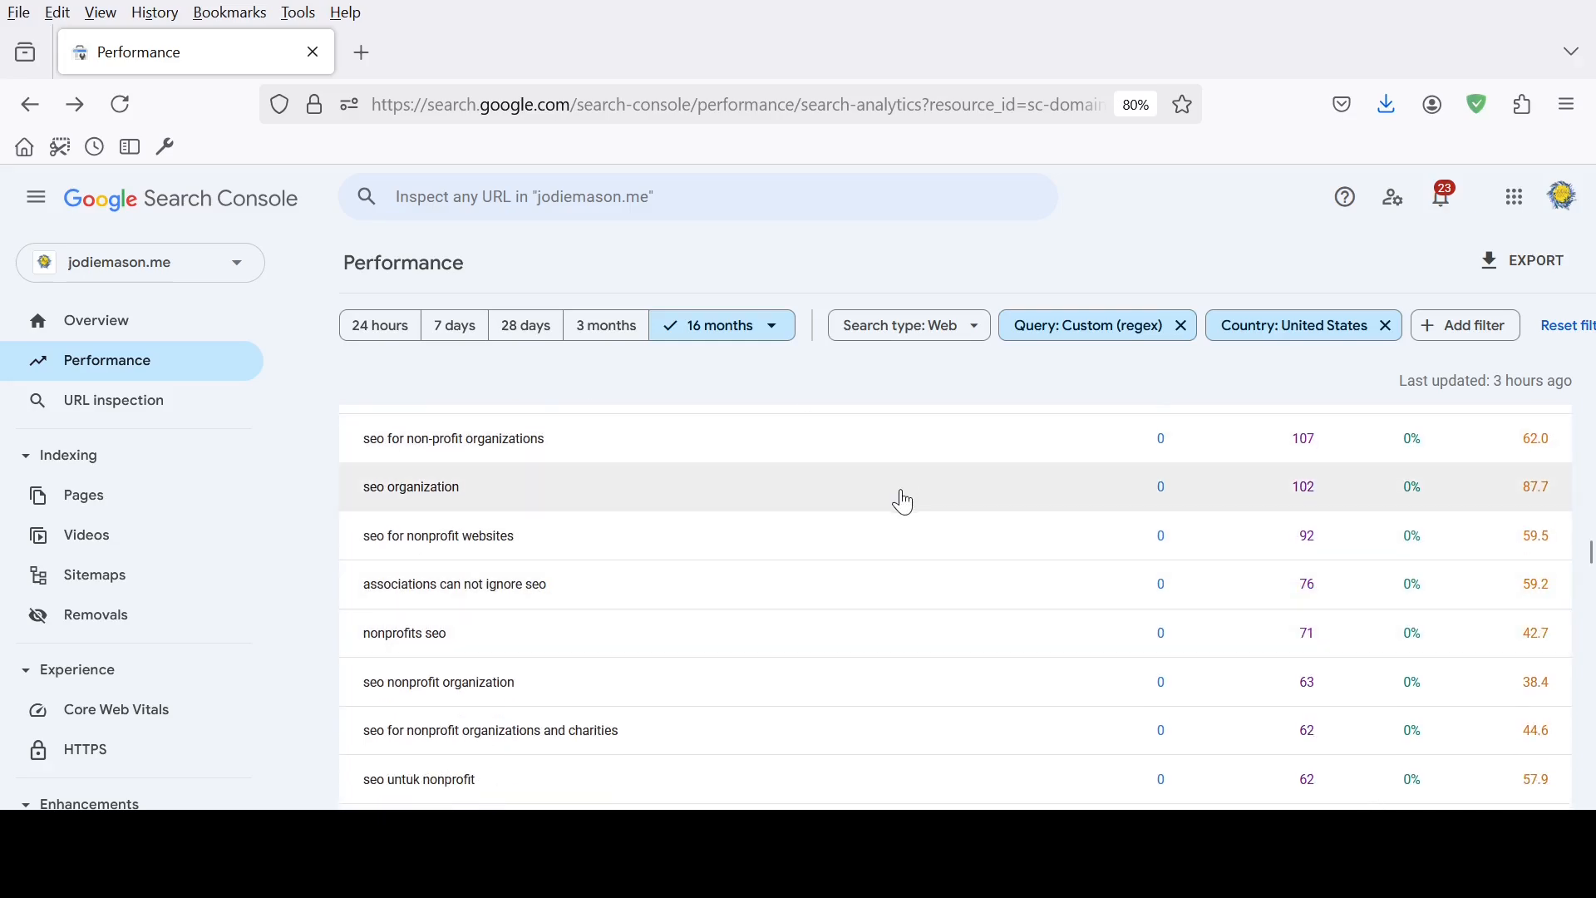